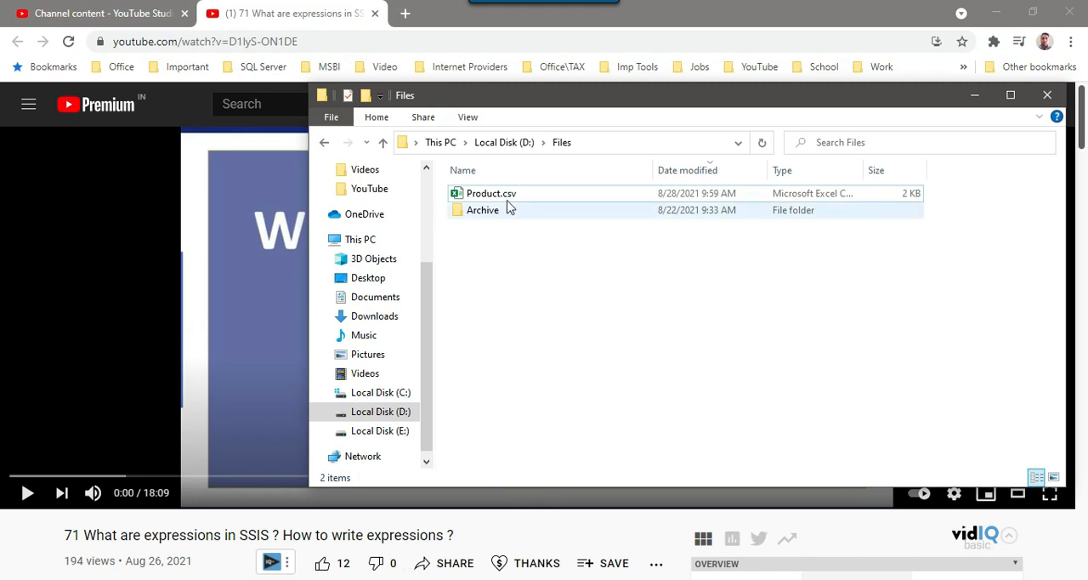
Open Product.csv from D:\Files in Excel and widen the email, Product and Phone_Num columns
right_click(507, 199)
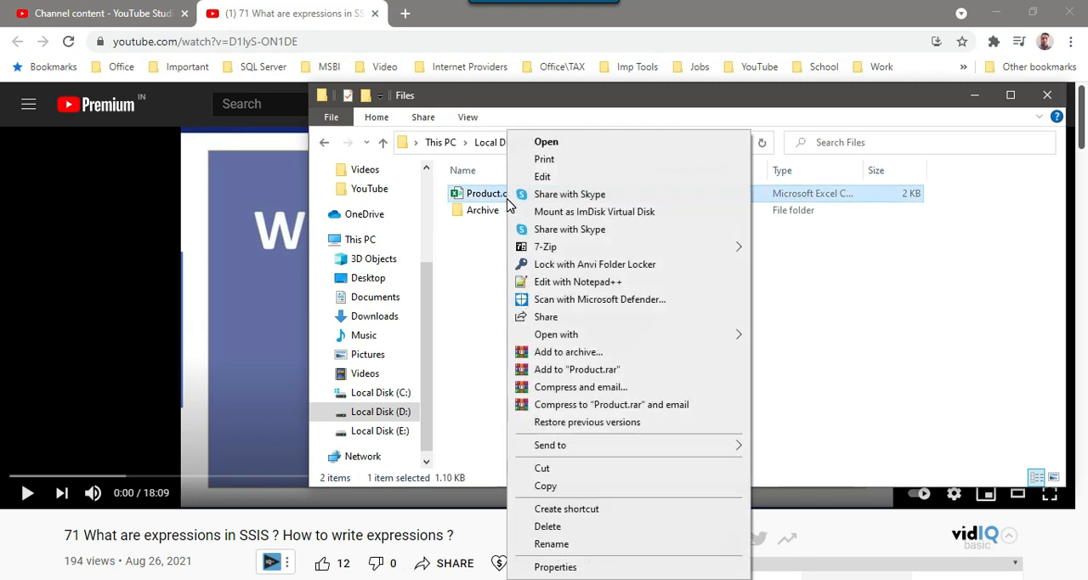
click(553, 142)
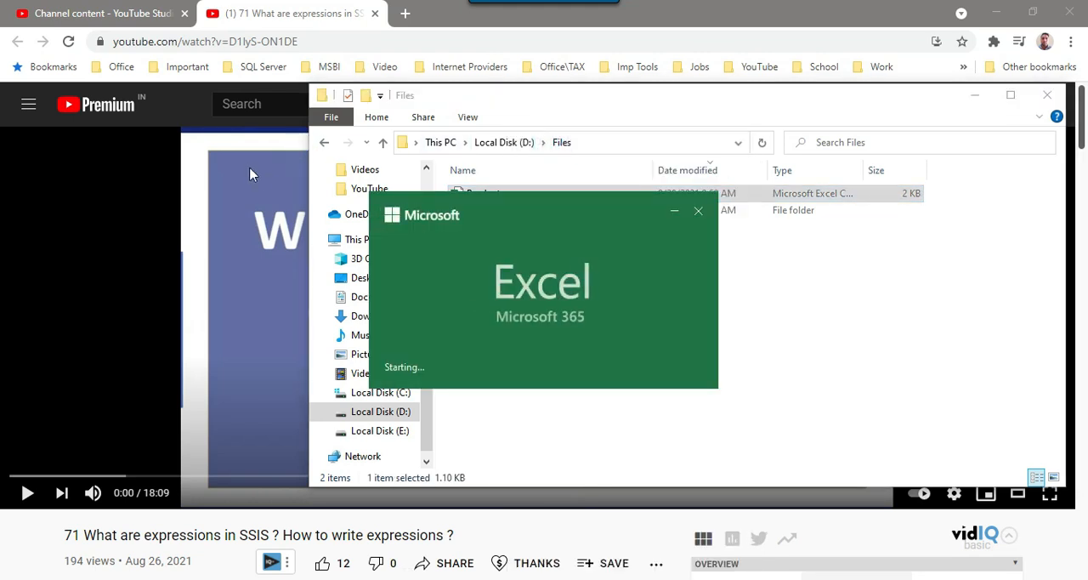
drag(274, 172, 369, 172)
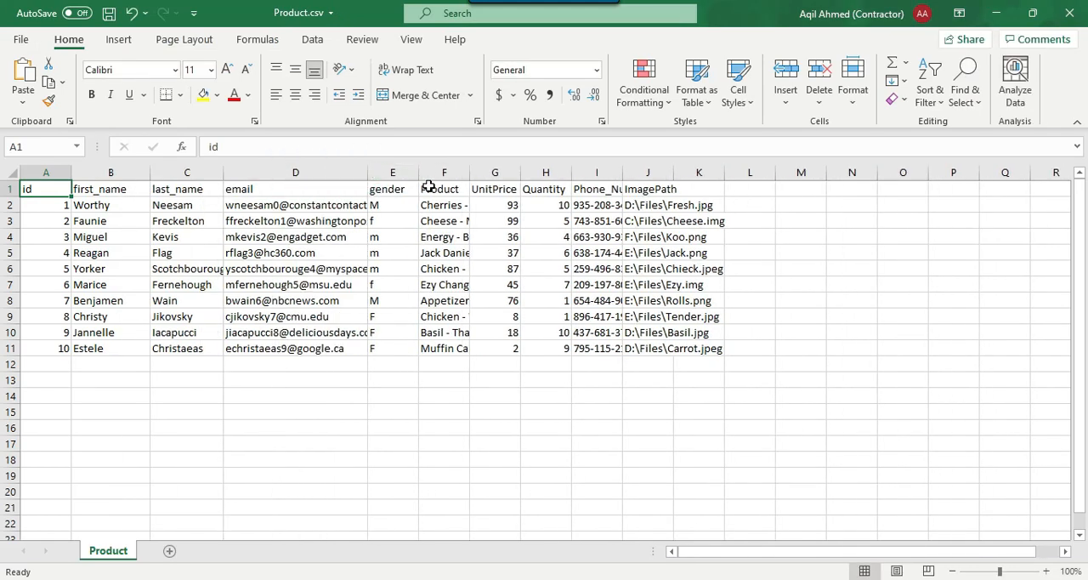
drag(470, 172, 488, 172)
drag(640, 173, 782, 166)
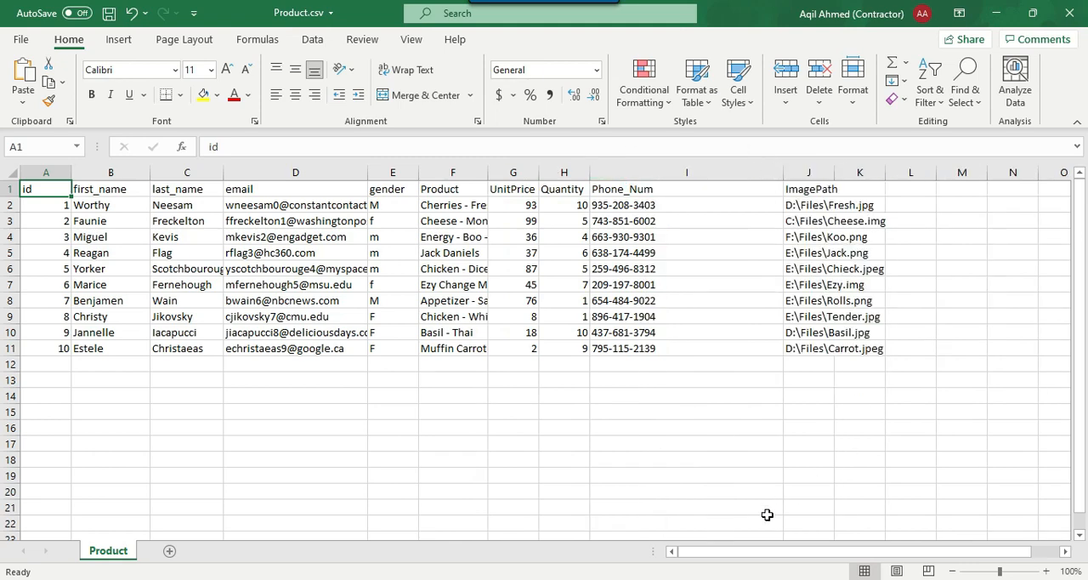
Bring the Notepad requirements list over the empty rows of the spreadsheet and review the FullName concatenation requirement
key(alt+Tab)
drag(697, 66, 400, 397)
drag(177, 426, 637, 425)
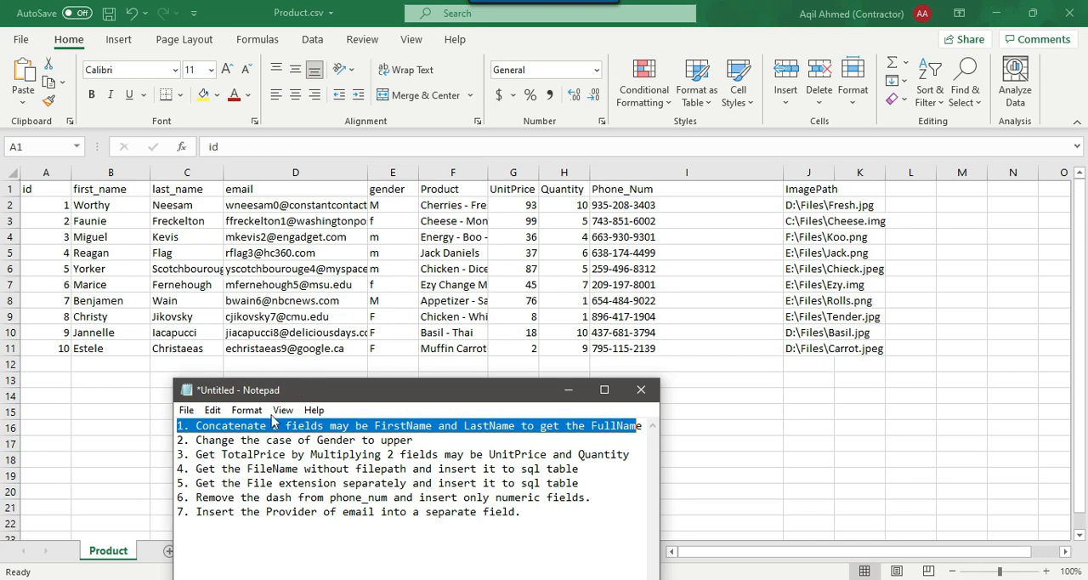
click(278, 483)
Compare the requirement to change Gender to upper case with the letter case in the gender column of Product.csv
drag(193, 437, 419, 441)
key(alt+Tab)
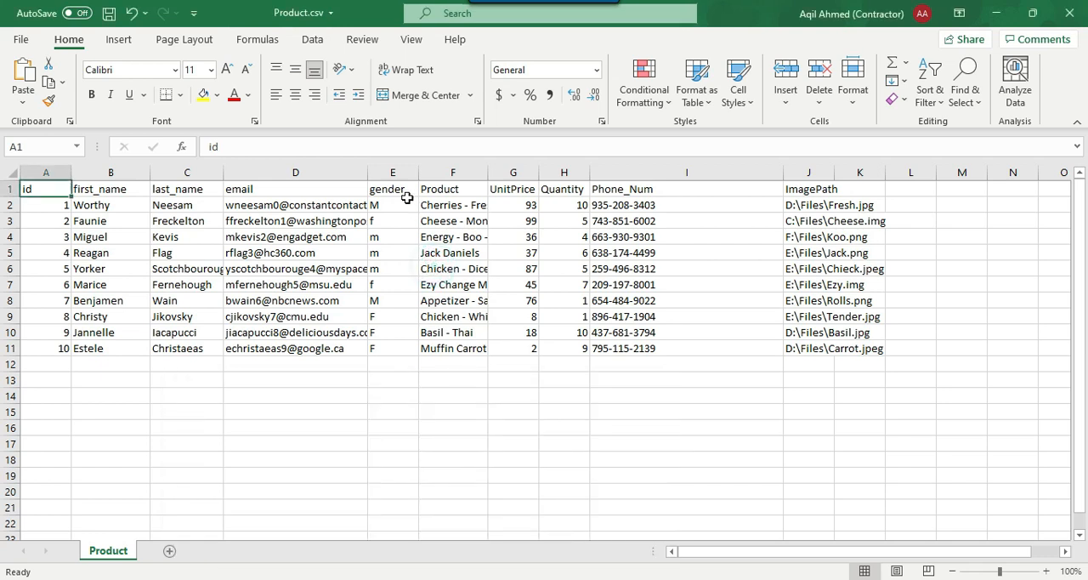
click(378, 206)
click(390, 223)
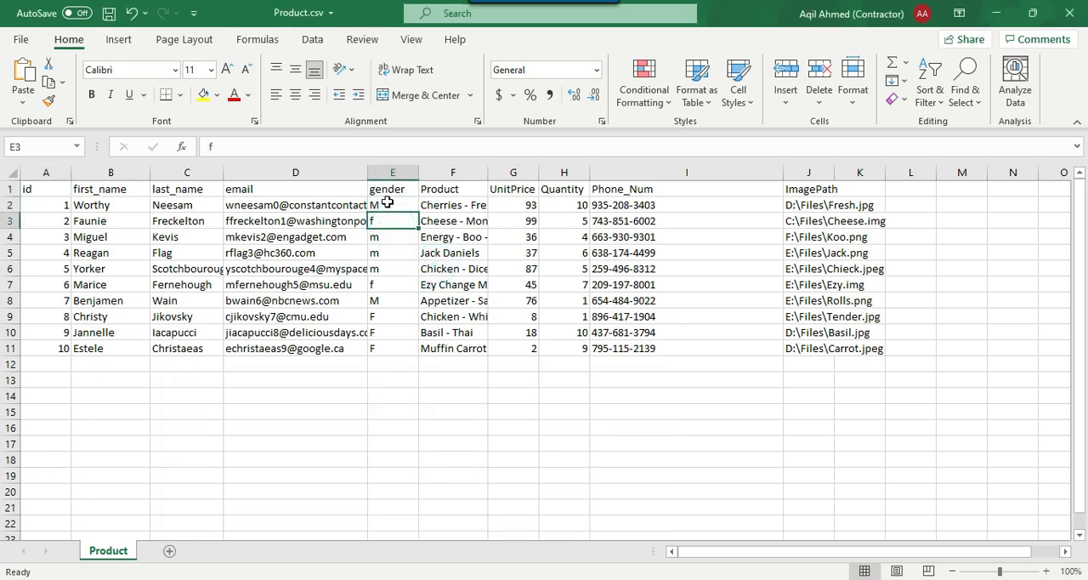
click(395, 204)
drag(391, 239, 396, 284)
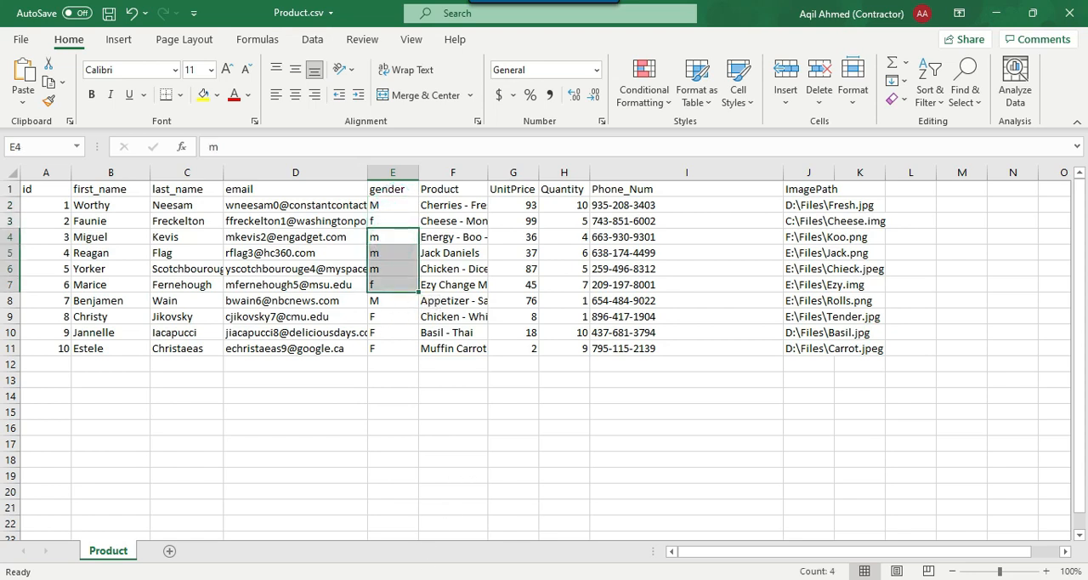
key(alt+Tab)
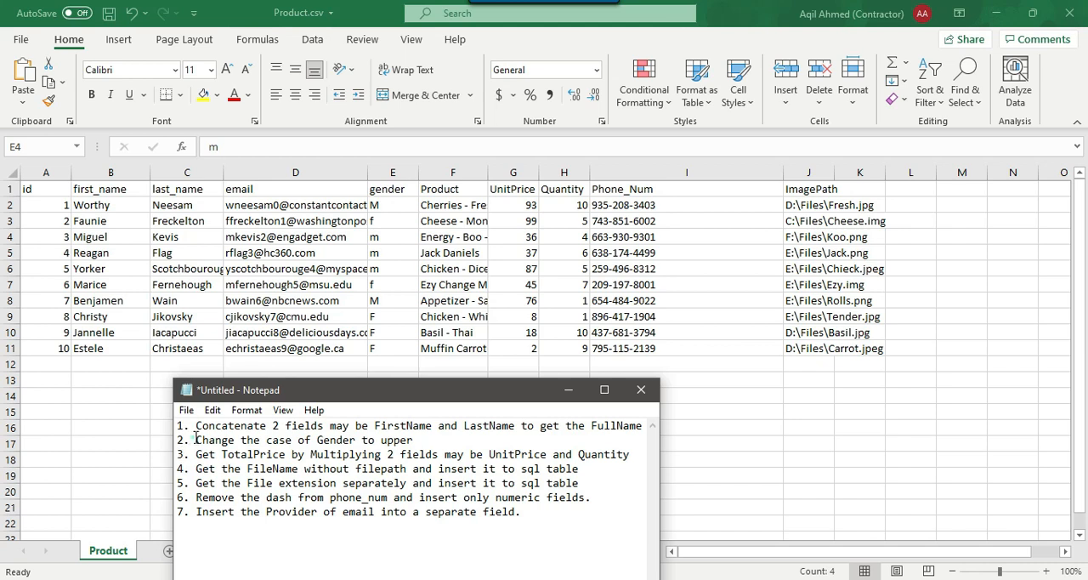
drag(195, 440, 432, 441)
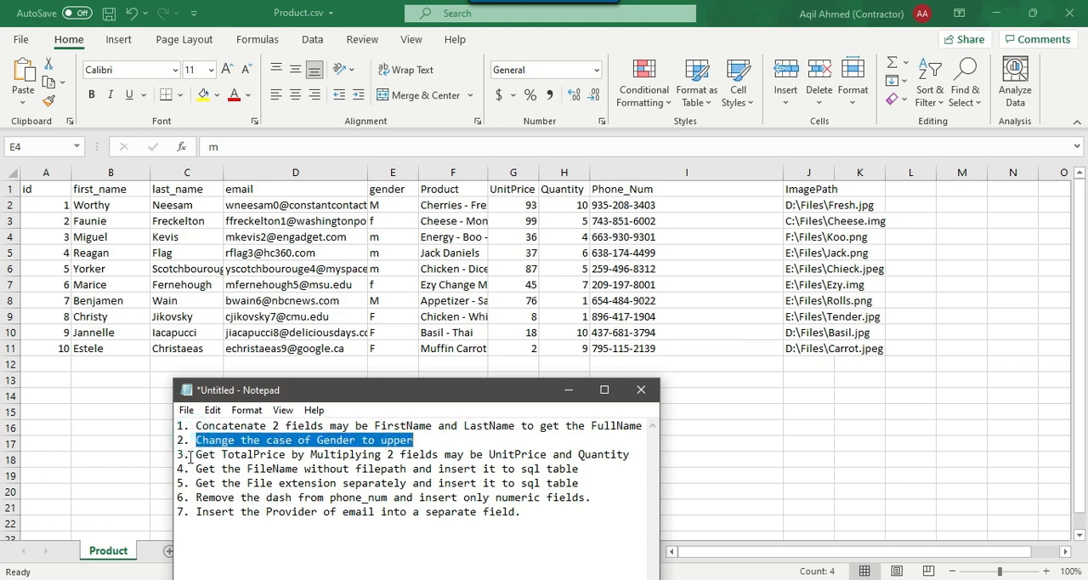
Review the TotalPrice, FileName and file extension requirements, checking the UnitPrice, Quantity and ImagePath data they rely on
drag(193, 457, 627, 454)
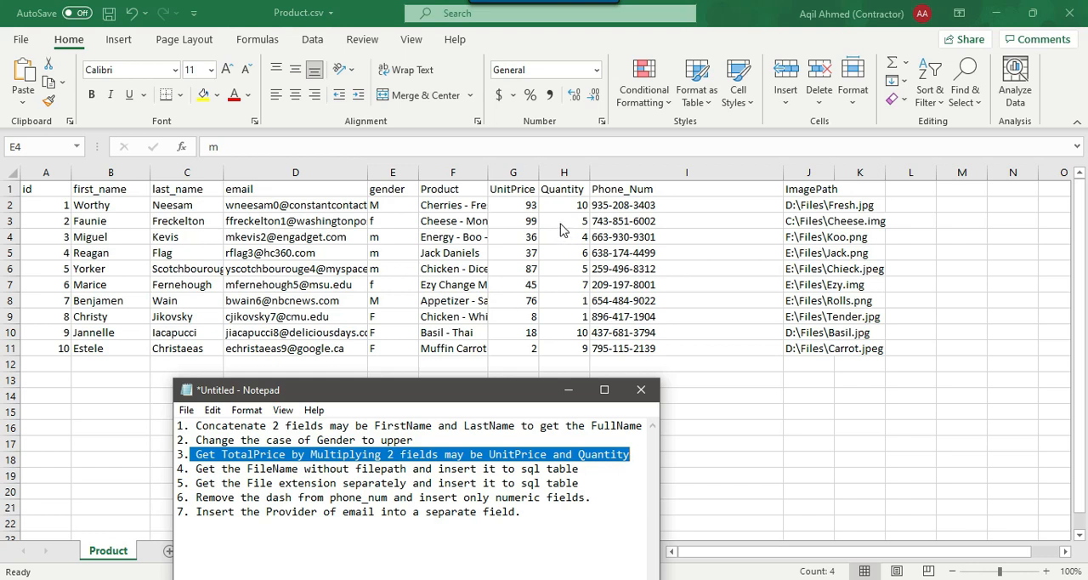
drag(525, 207, 545, 352)
click(572, 252)
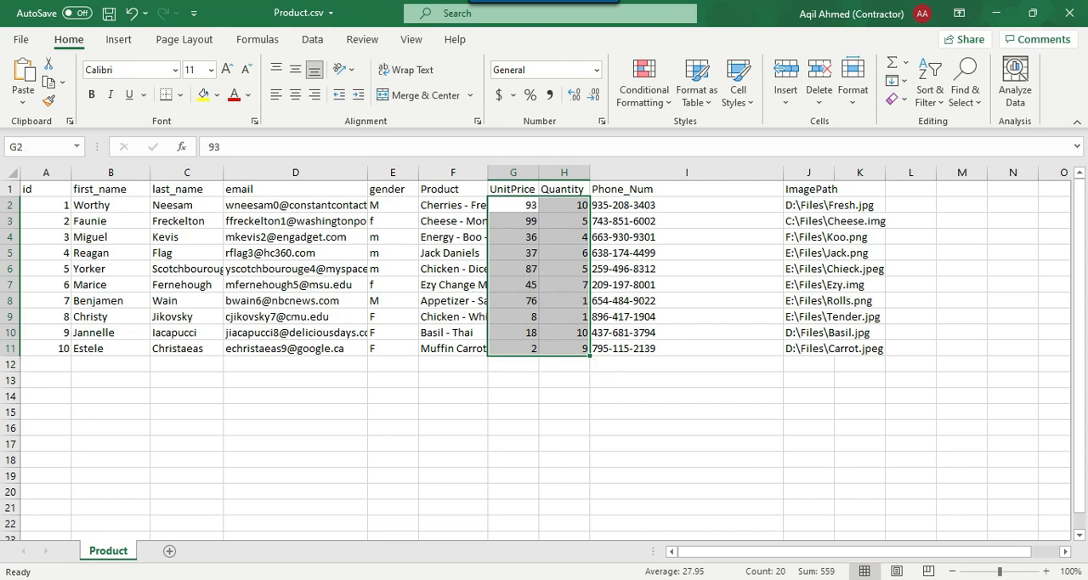
key(alt+Tab)
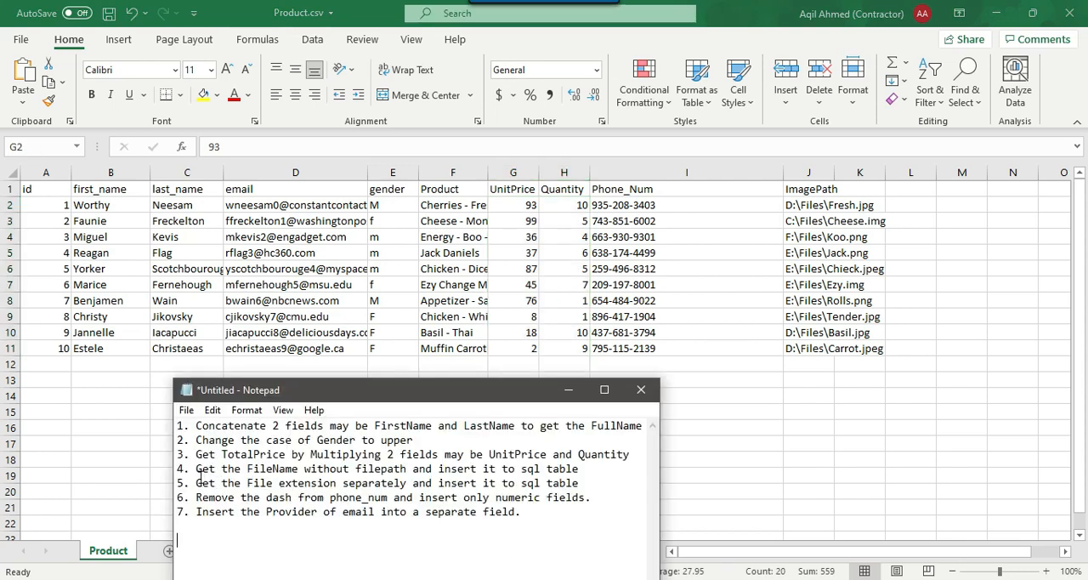
drag(194, 470, 594, 468)
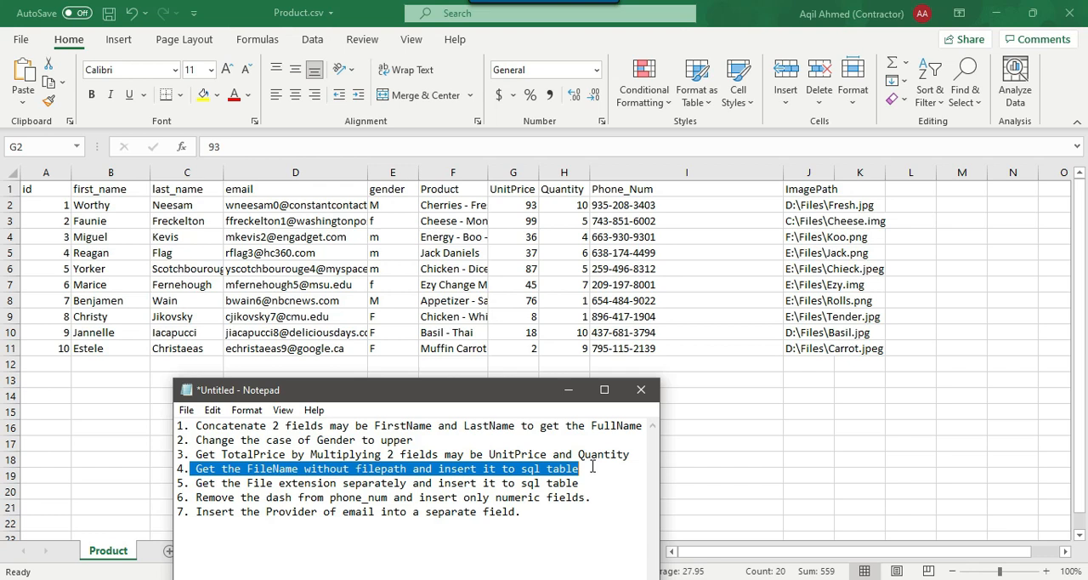
drag(195, 483, 580, 483)
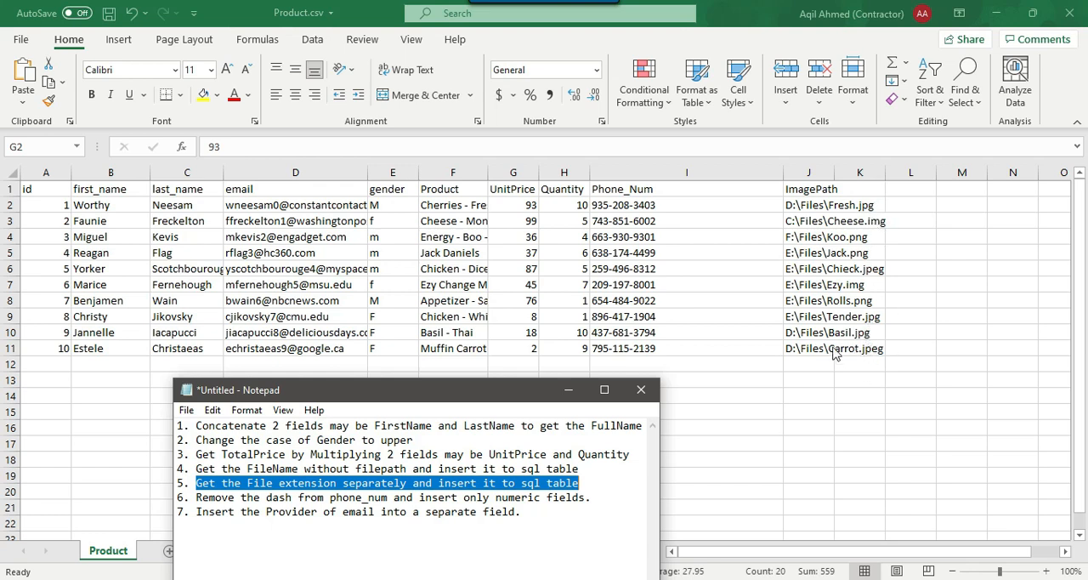
drag(568, 482, 197, 482)
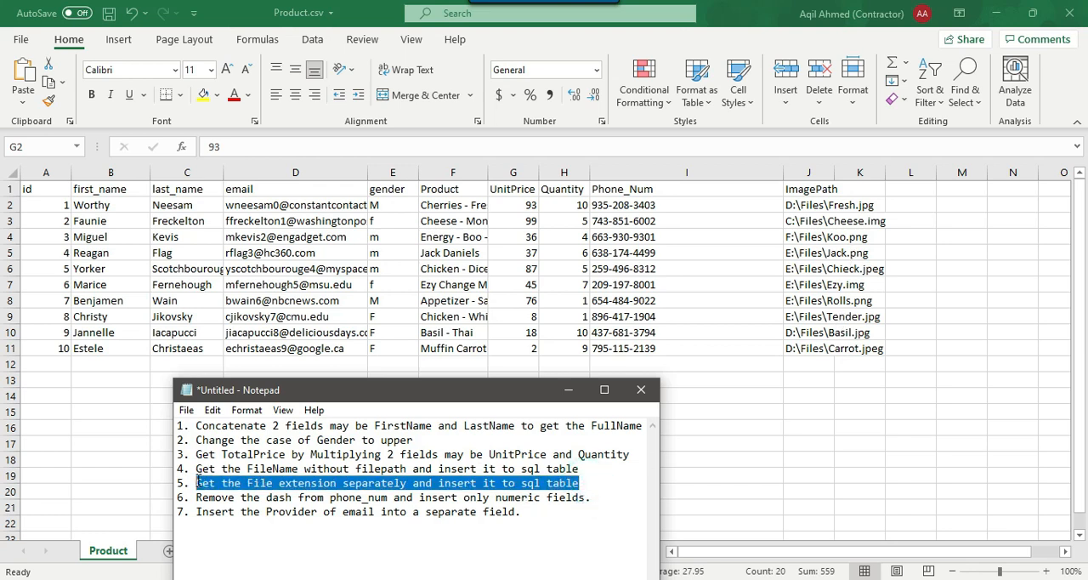
click(222, 521)
Review the requirement to remove dashes from phone_num and examine the Phone_Num column it applies to
drag(196, 497, 594, 498)
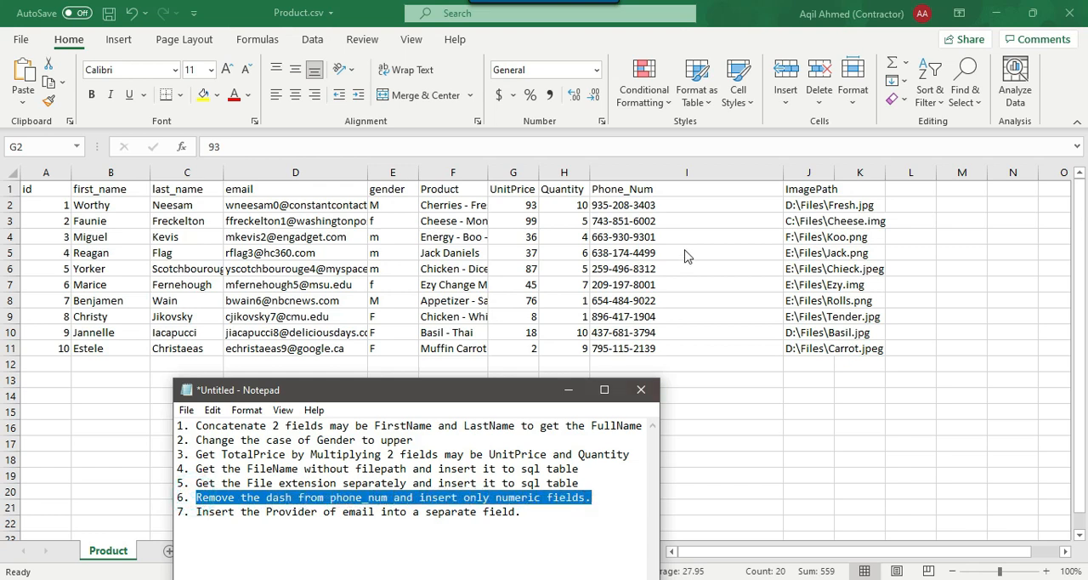
key(alt+Tab)
click(636, 209)
drag(638, 351, 643, 205)
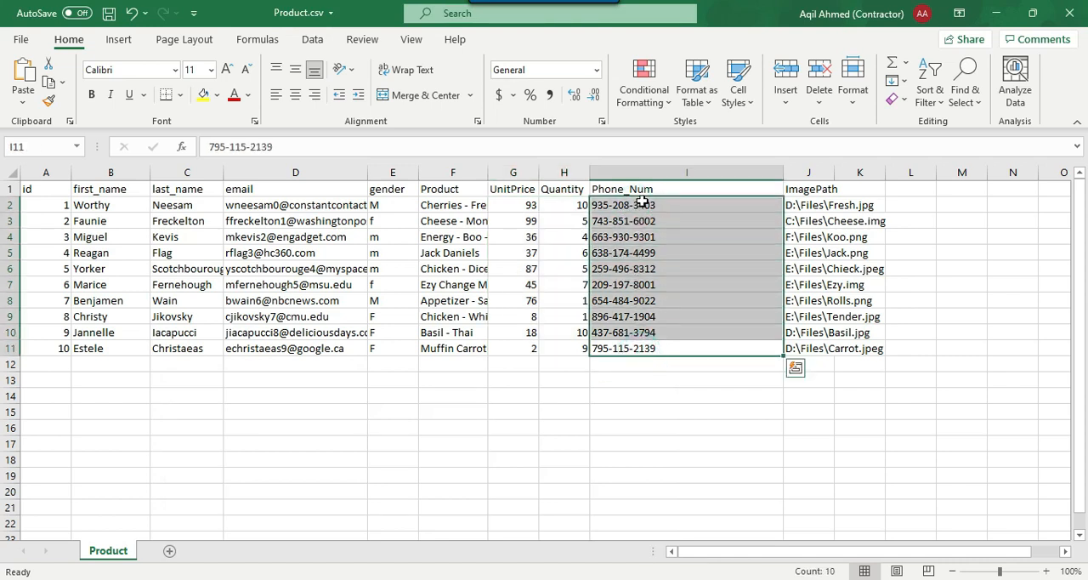
click(623, 395)
drag(646, 364, 652, 205)
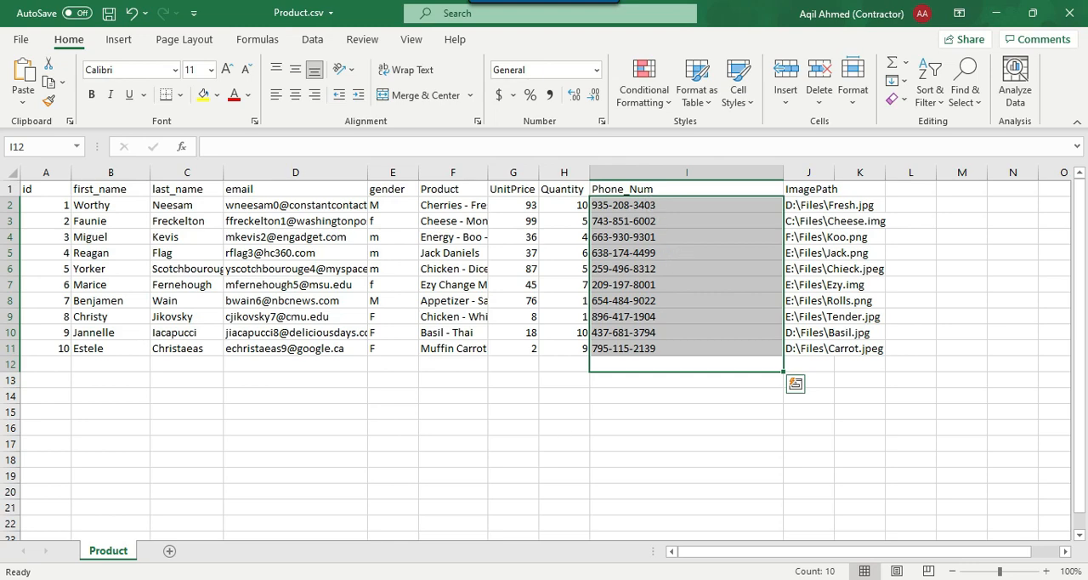
Review the email provider requirement in the notes, then widen the email column to inspect the full addresses
key(alt+Tab)
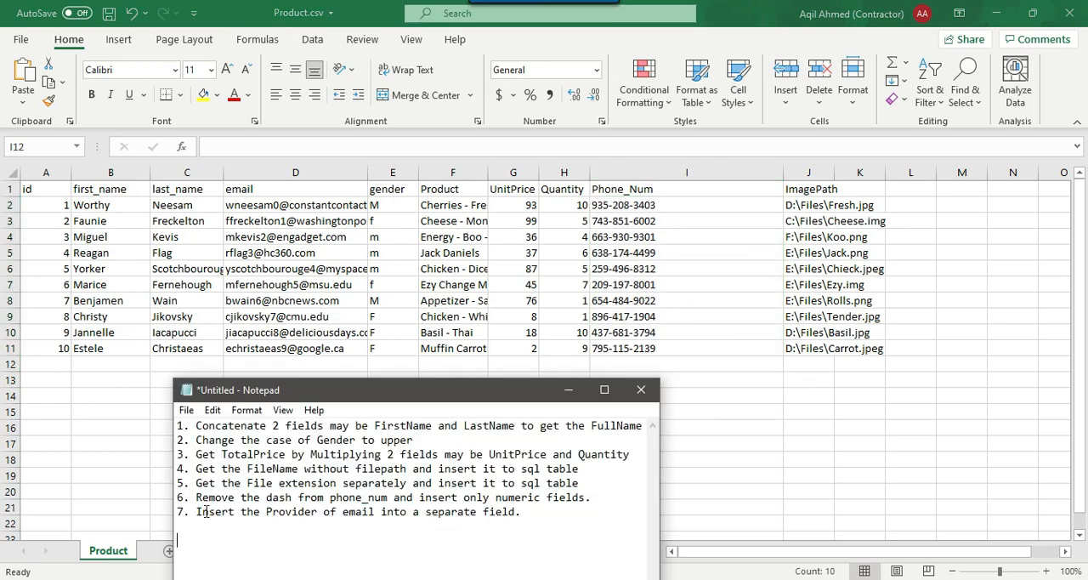
drag(195, 511, 526, 509)
key(alt+Tab)
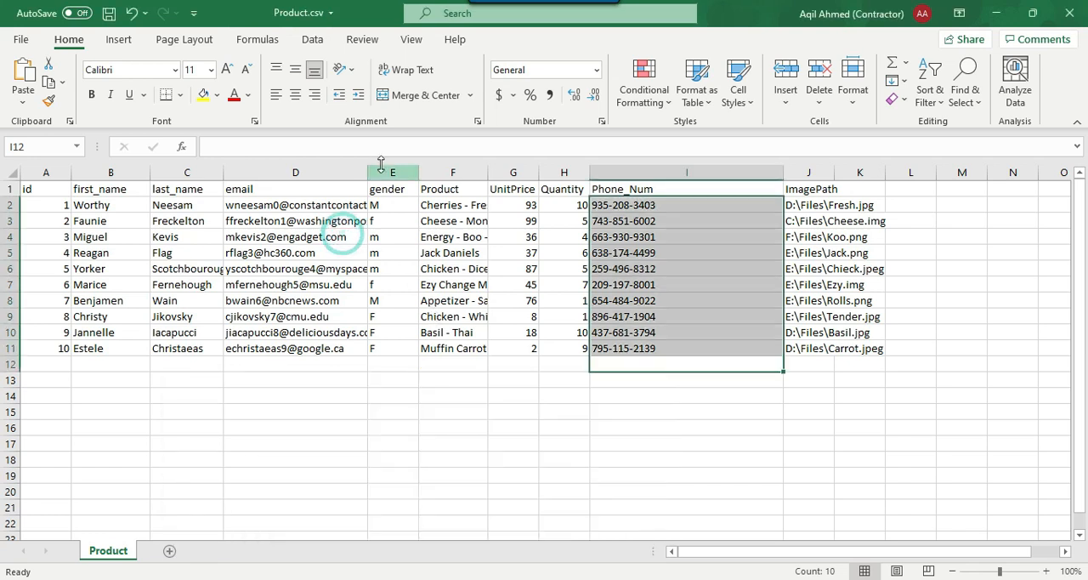
drag(368, 171, 443, 171)
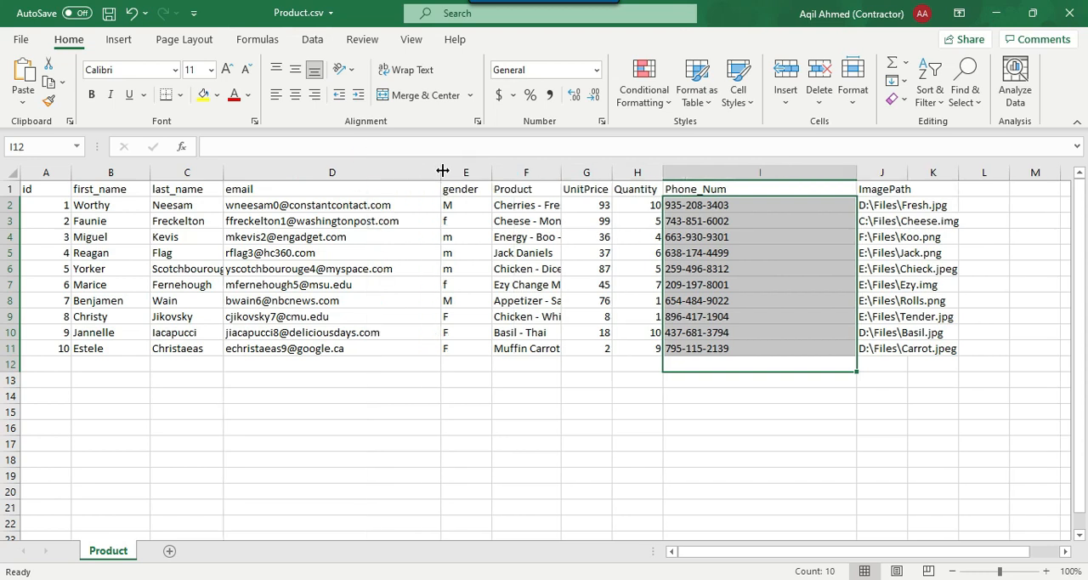
click(359, 230)
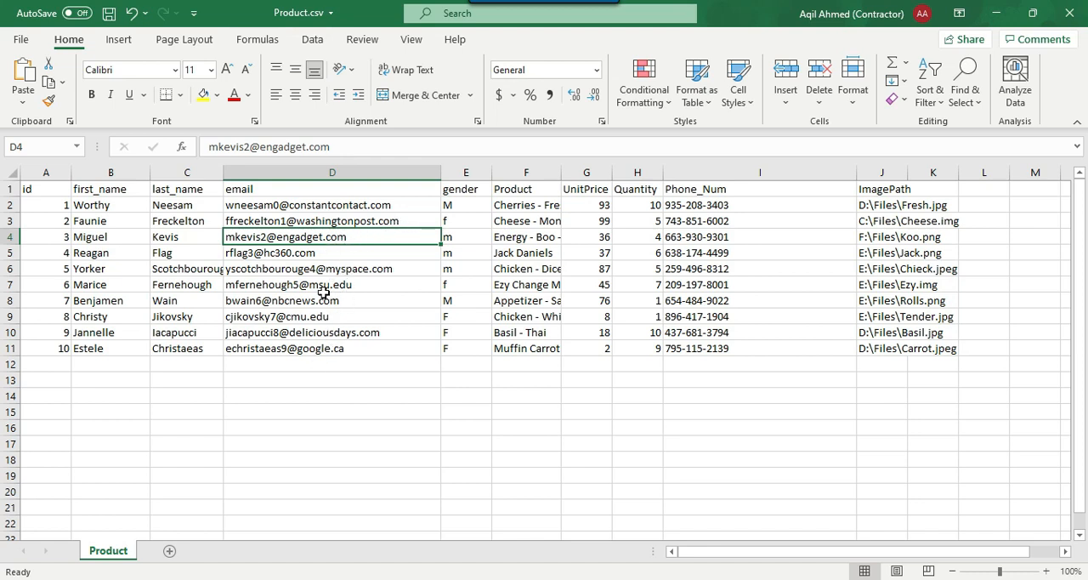
drag(334, 374, 339, 186)
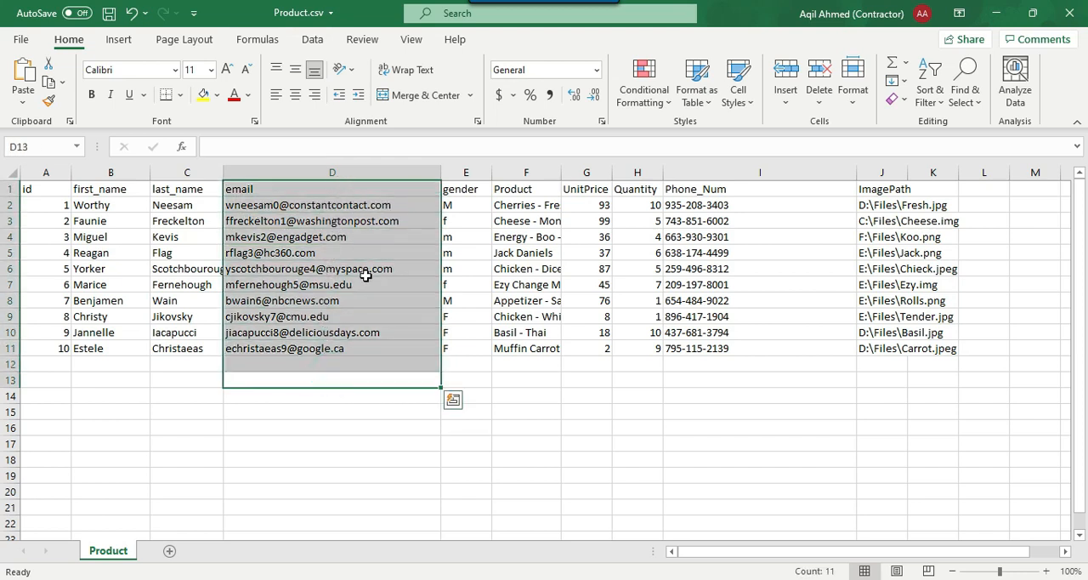
click(332, 220)
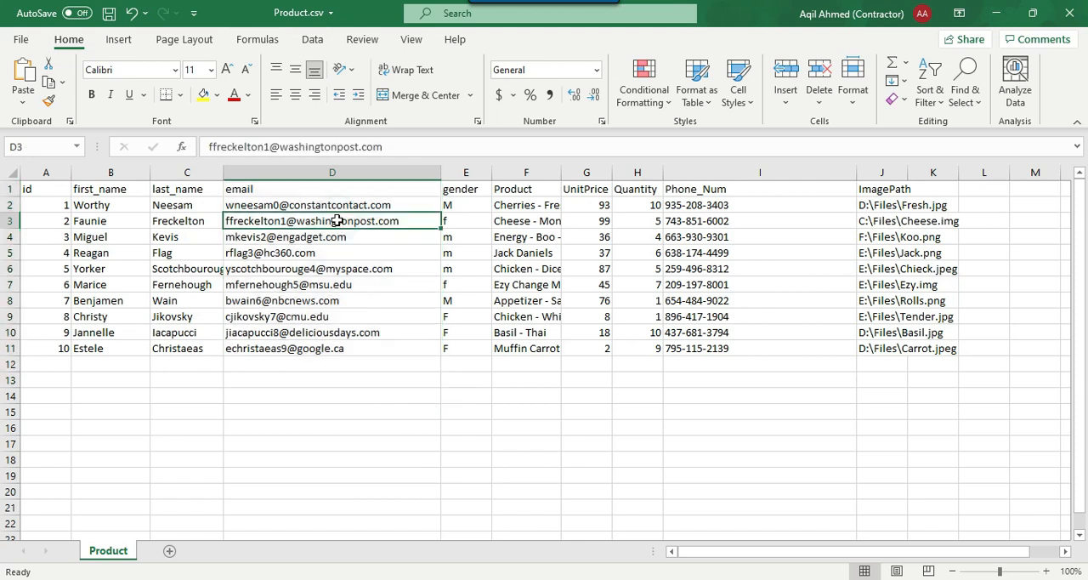
drag(328, 362, 352, 206)
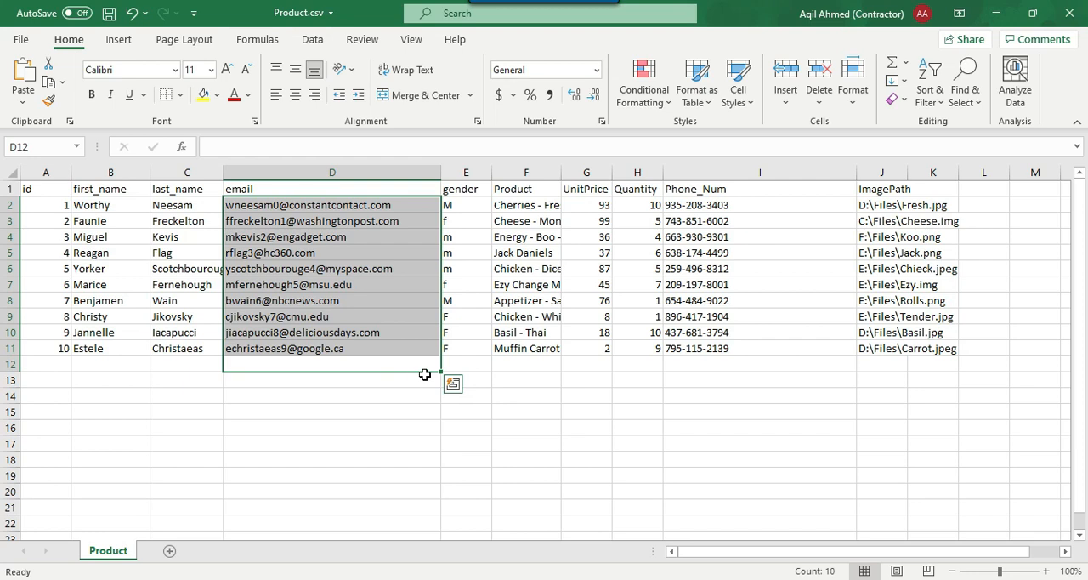
click(550, 412)
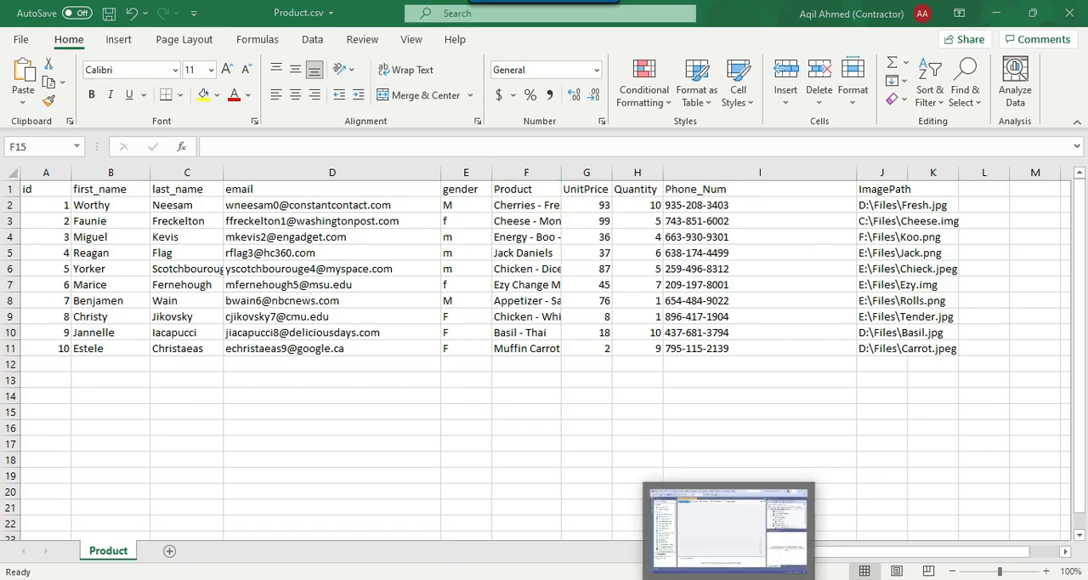
Switch to the Write expressions in SSIS project in Visual Studio and start a new flat file connection for the package
click(730, 577)
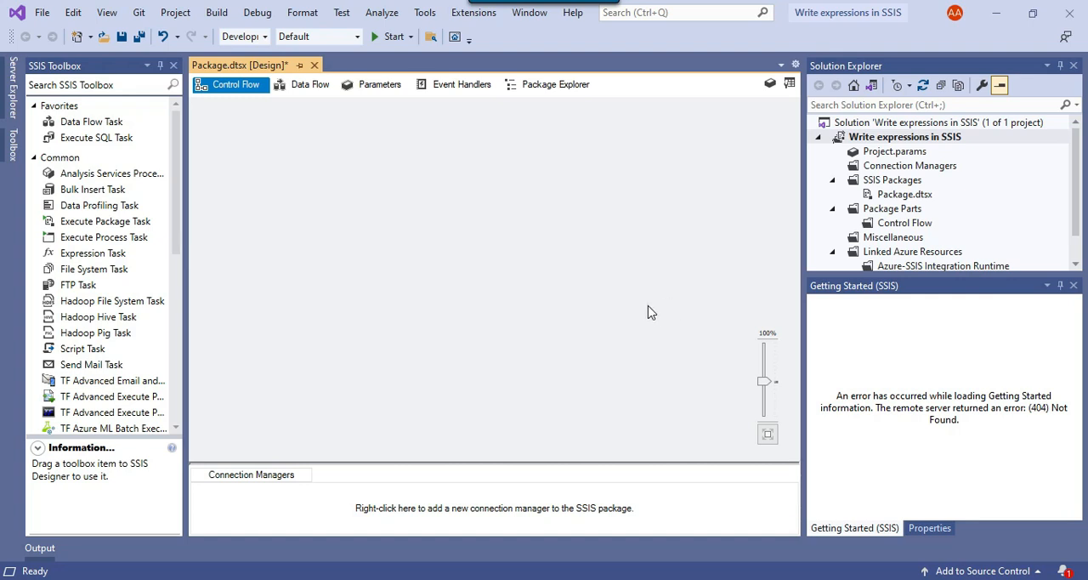
right_click(324, 515)
click(394, 383)
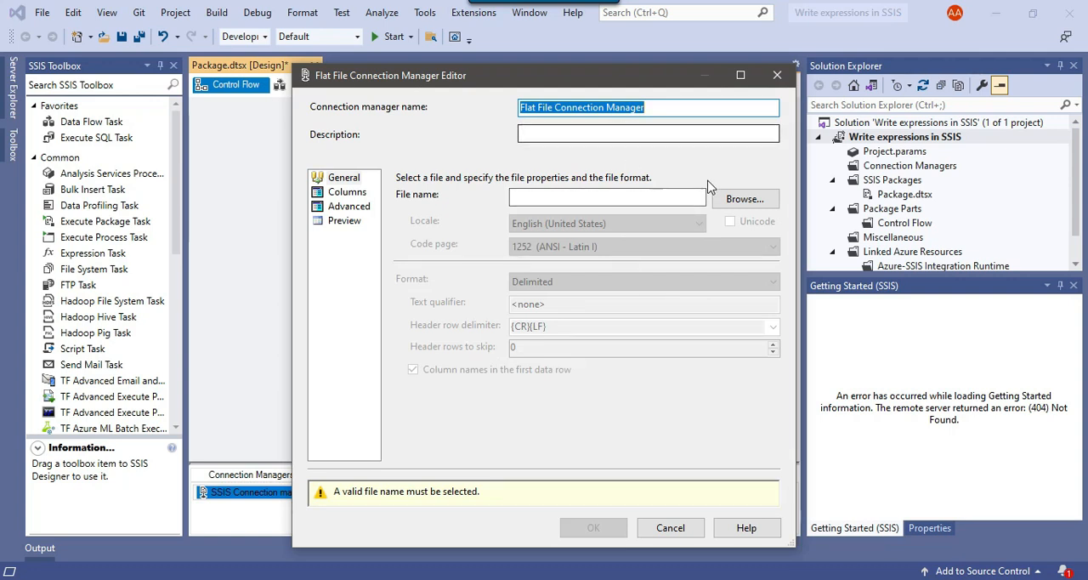
Set the CSV file D:\Files\Product.csv as the source file of the flat file connection manager
click(744, 200)
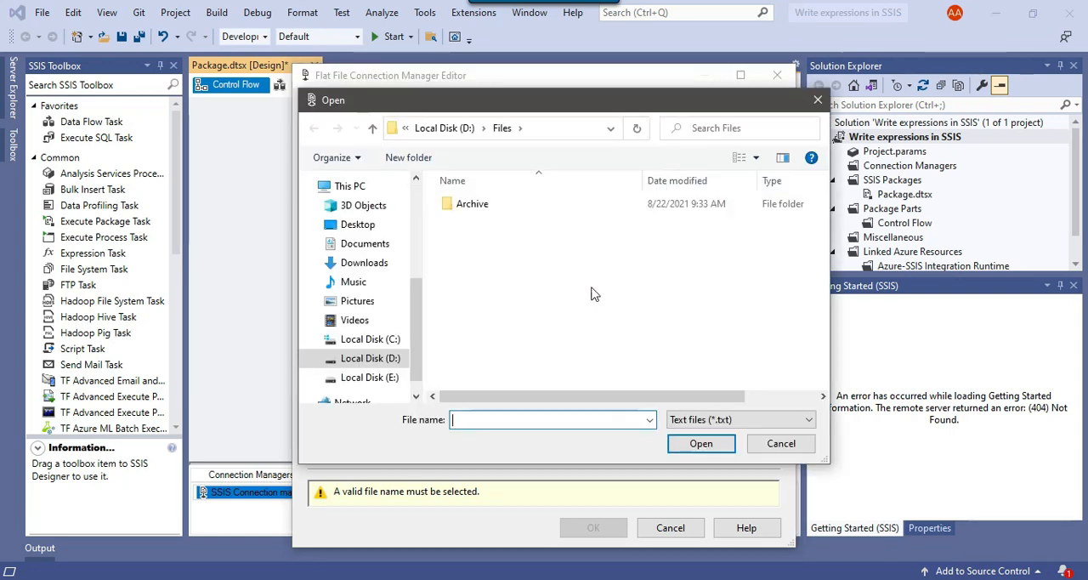
click(759, 419)
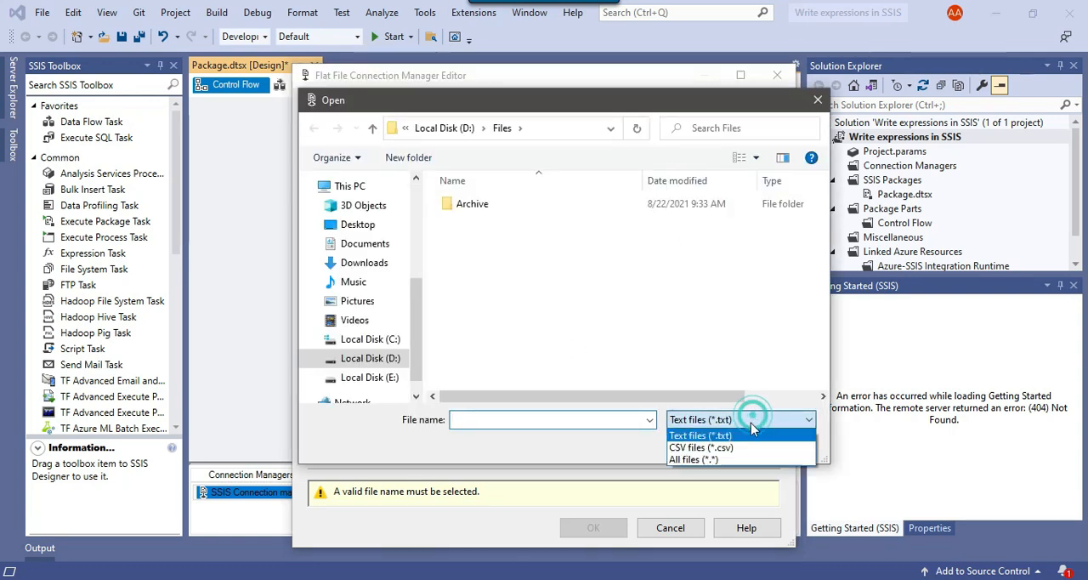
click(696, 449)
click(450, 221)
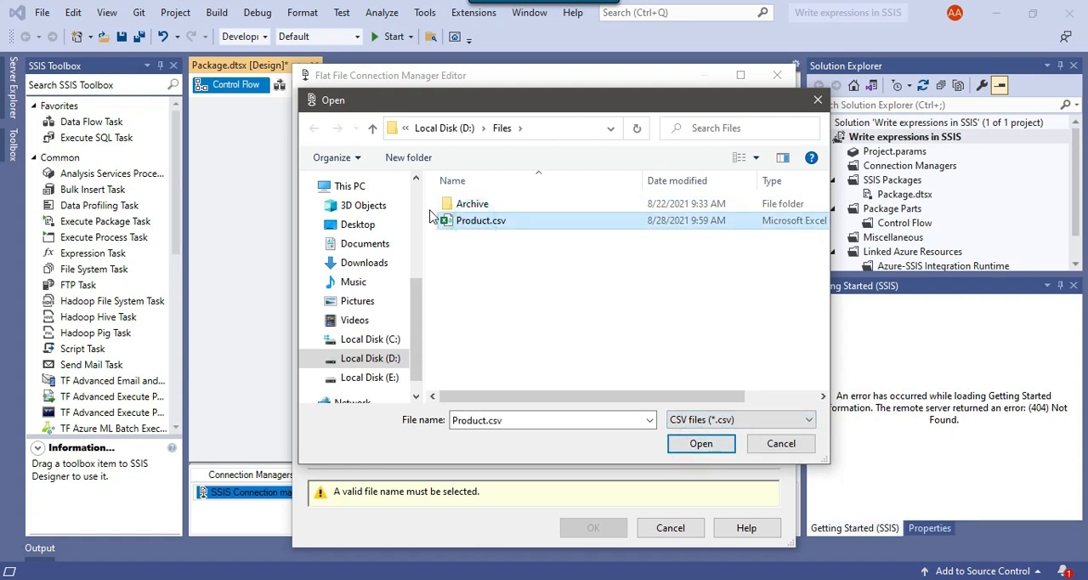
click(702, 443)
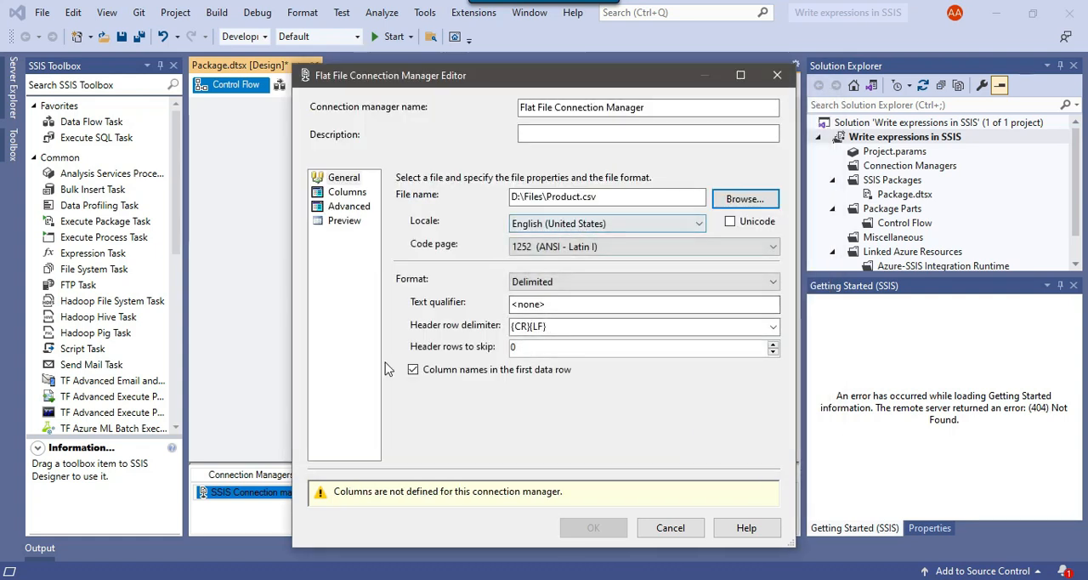
Preview the flat file data and examine how the gender, Product and UnitPrice values are split into columns
click(344, 220)
drag(522, 429, 632, 428)
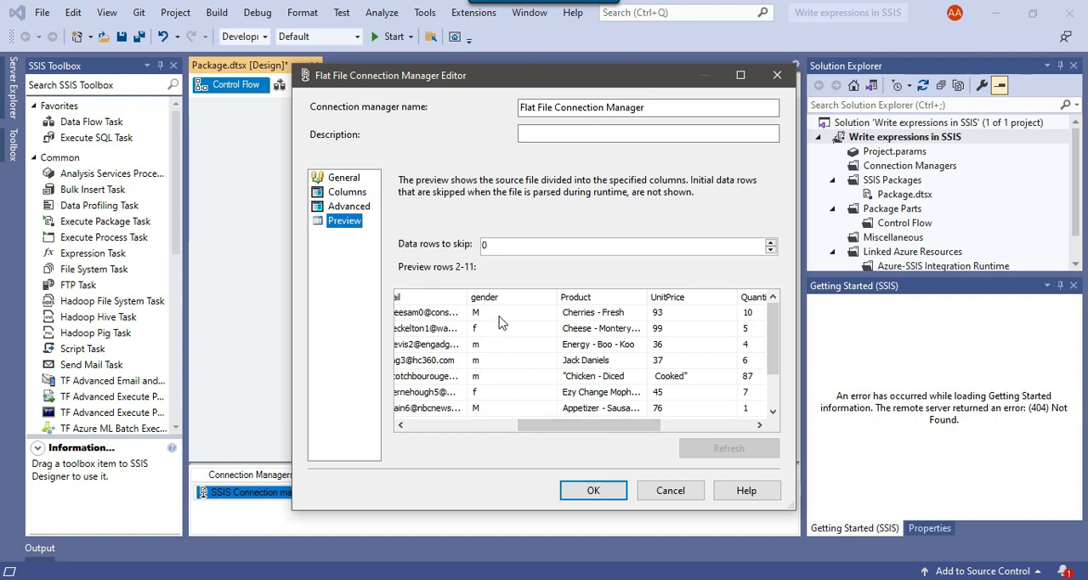
click(516, 329)
scroll(523, 339, up, 1)
click(522, 332)
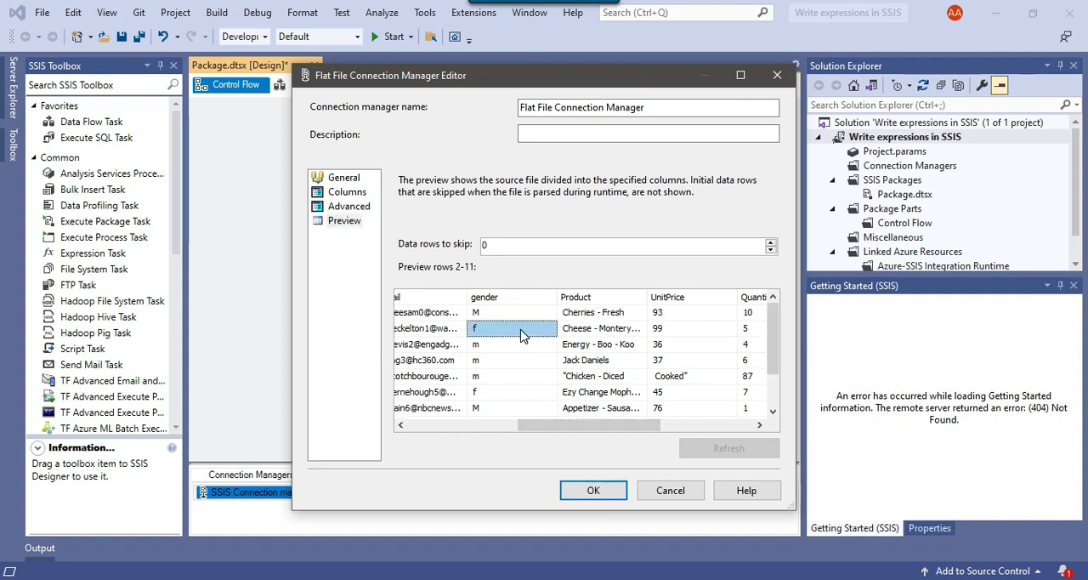
click(599, 384)
drag(609, 427, 615, 427)
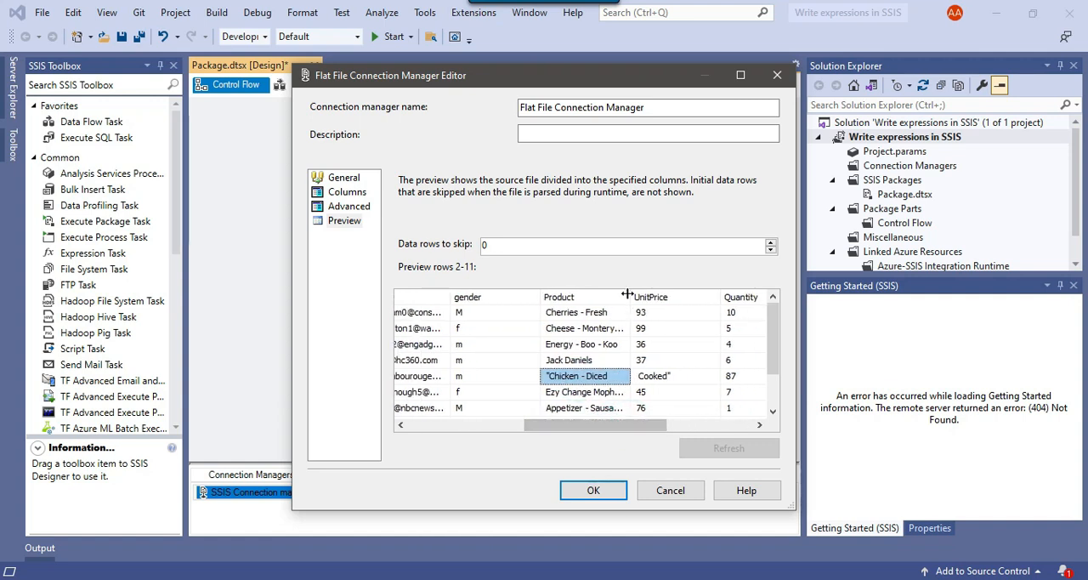
Set the flat file connection's text qualifier to a double quote (") so quoted Product values stay in one column
mouse_move(593, 425)
mouse_down()
mouse_move(638, 432)
mouse_move(604, 429)
mouse_up()
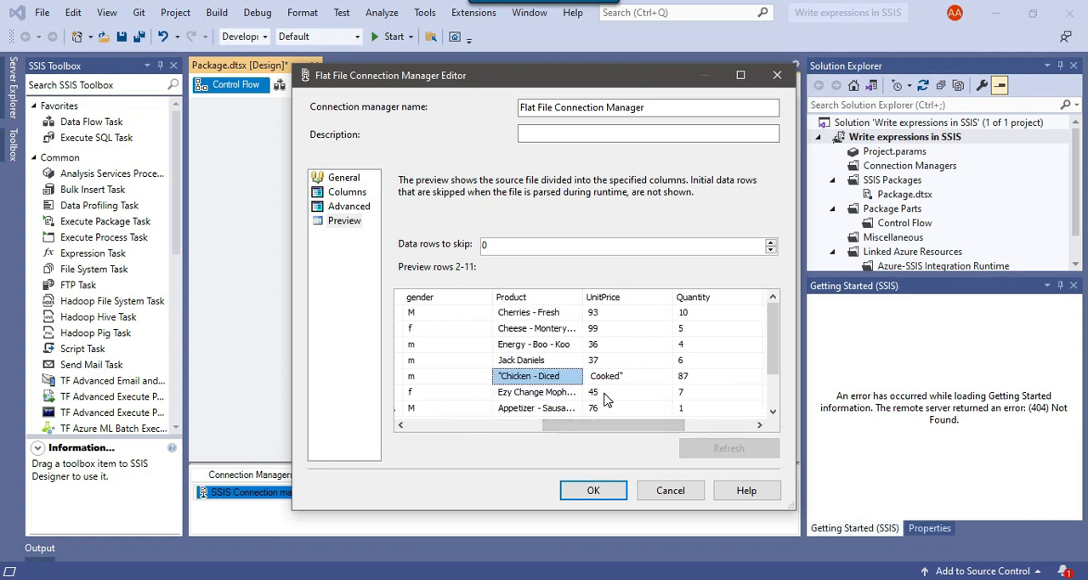
scroll(566, 393, down, 1)
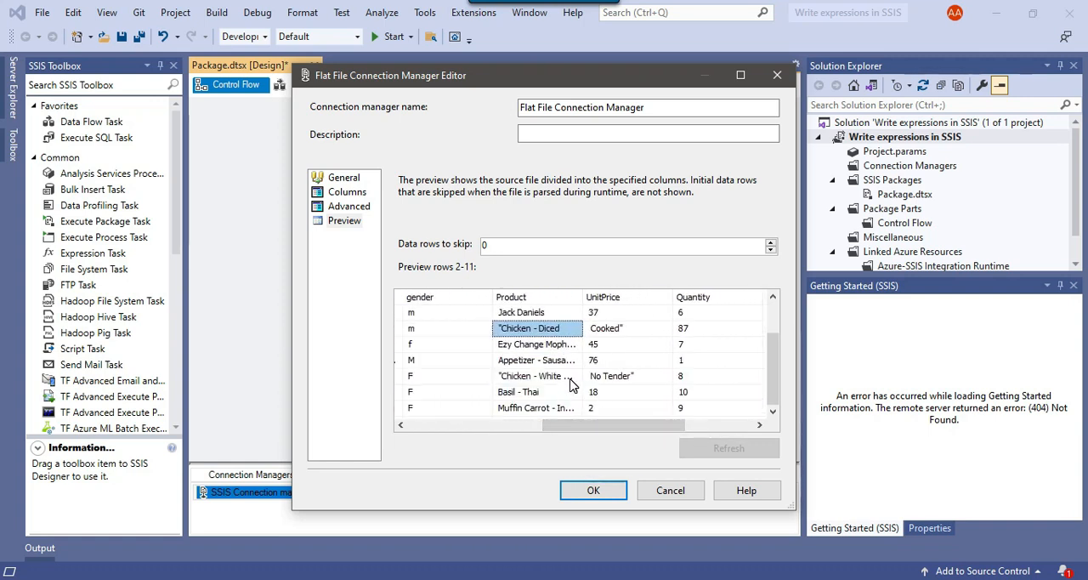
click(343, 179)
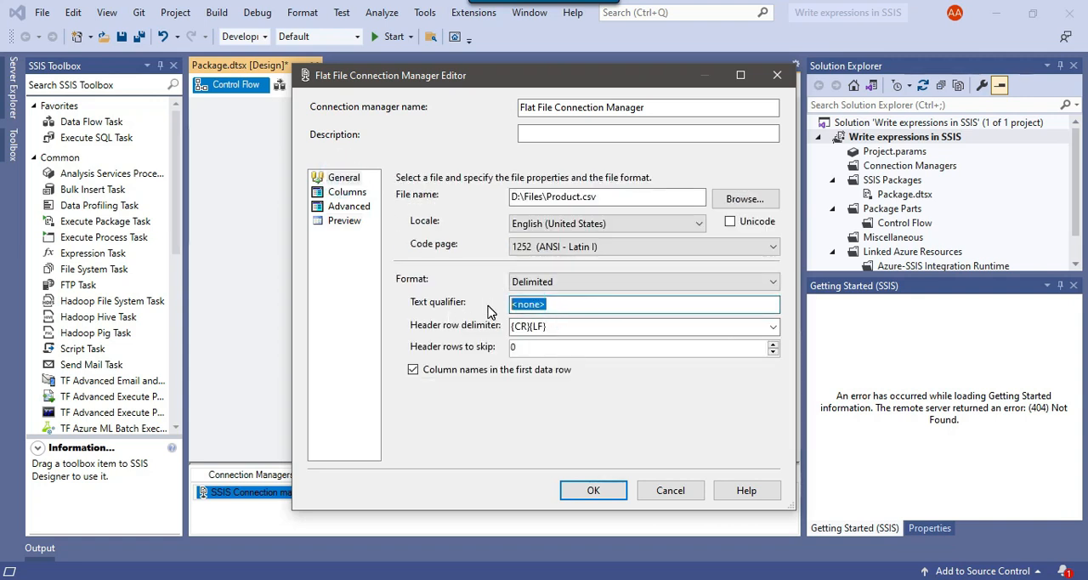
text(")
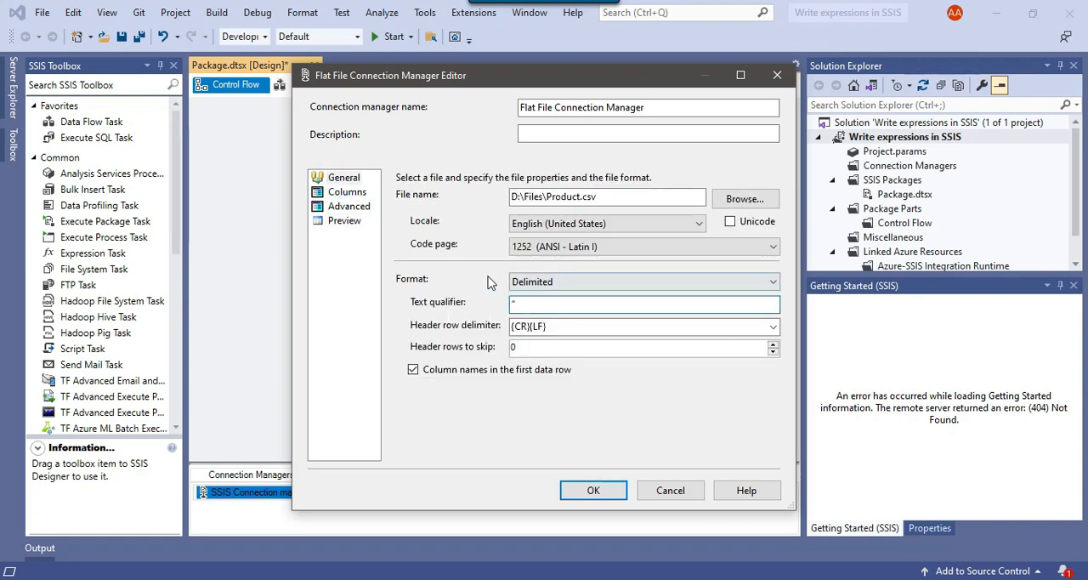
Preview the flat file data again, widen the Product column to check the columns through ImagePath, and accept the connection manager
click(343, 220)
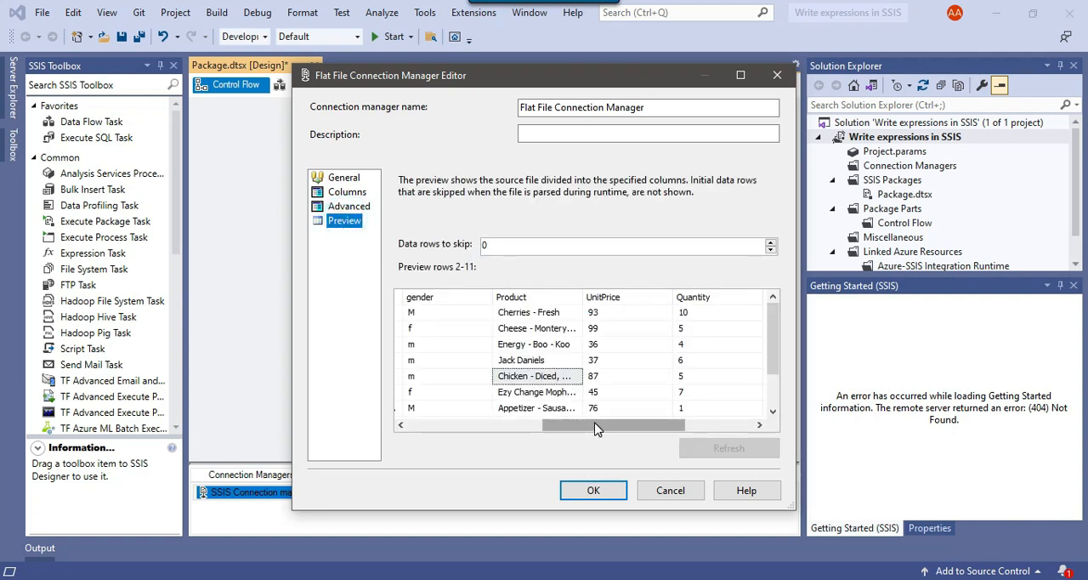
drag(596, 429, 602, 428)
drag(565, 297, 593, 294)
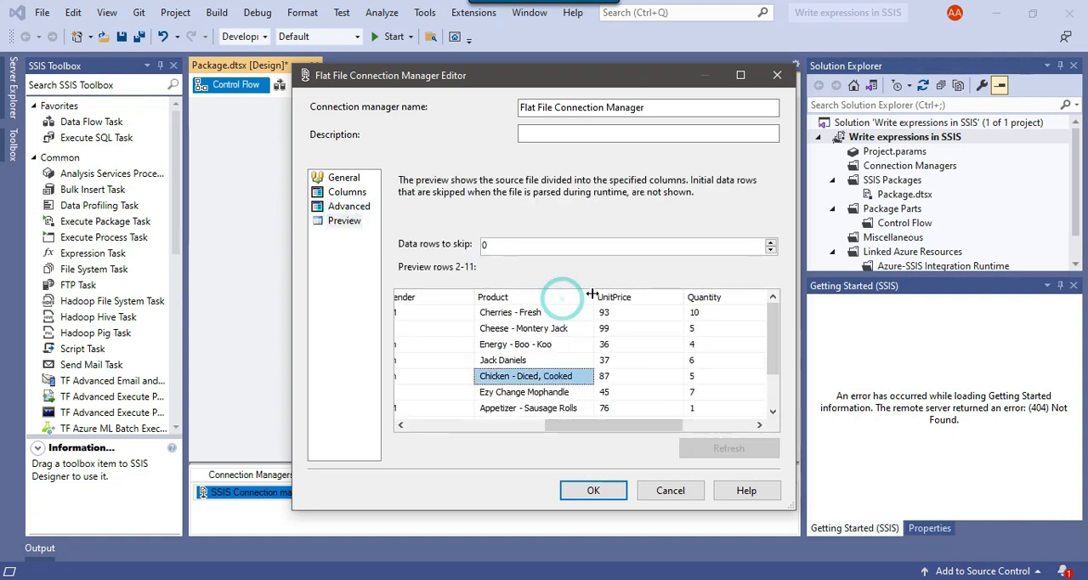
drag(613, 428, 703, 426)
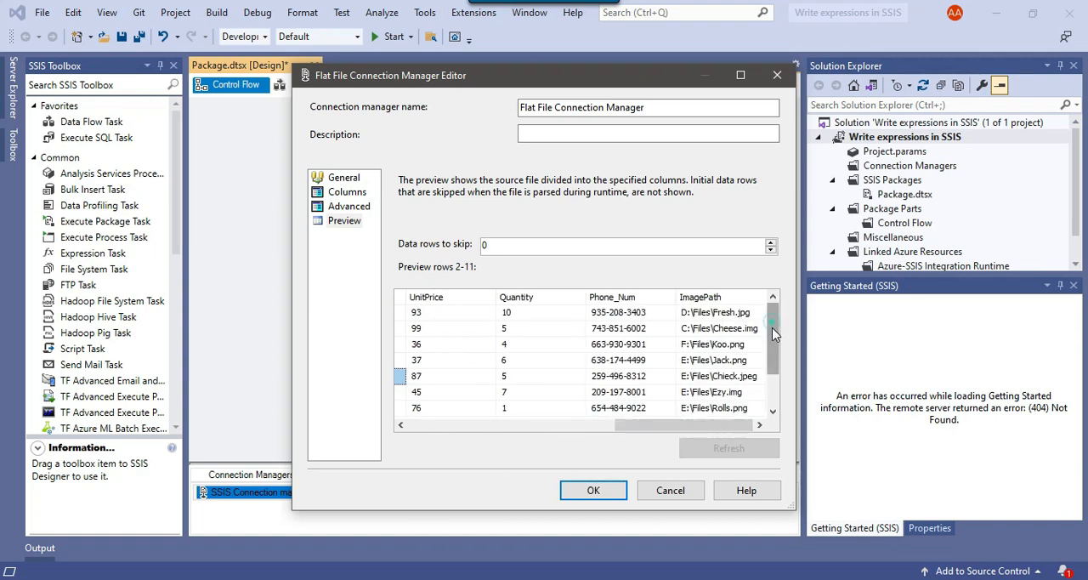
drag(772, 323, 771, 411)
click(598, 493)
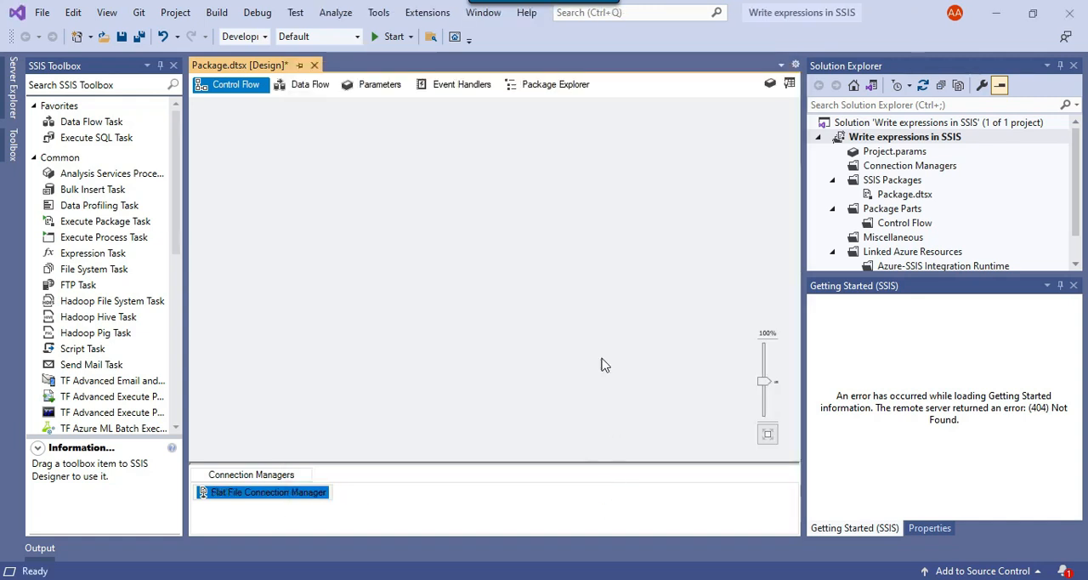
Add a Data Flow Task to the control flow and place a Flat File Source inside it
drag(110, 122, 450, 152)
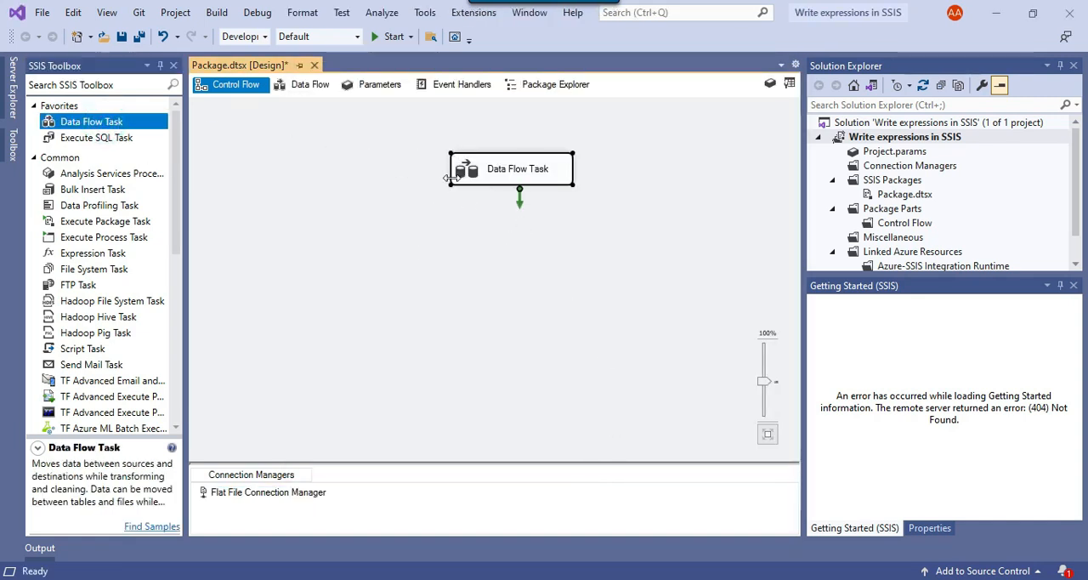
double_click(473, 170)
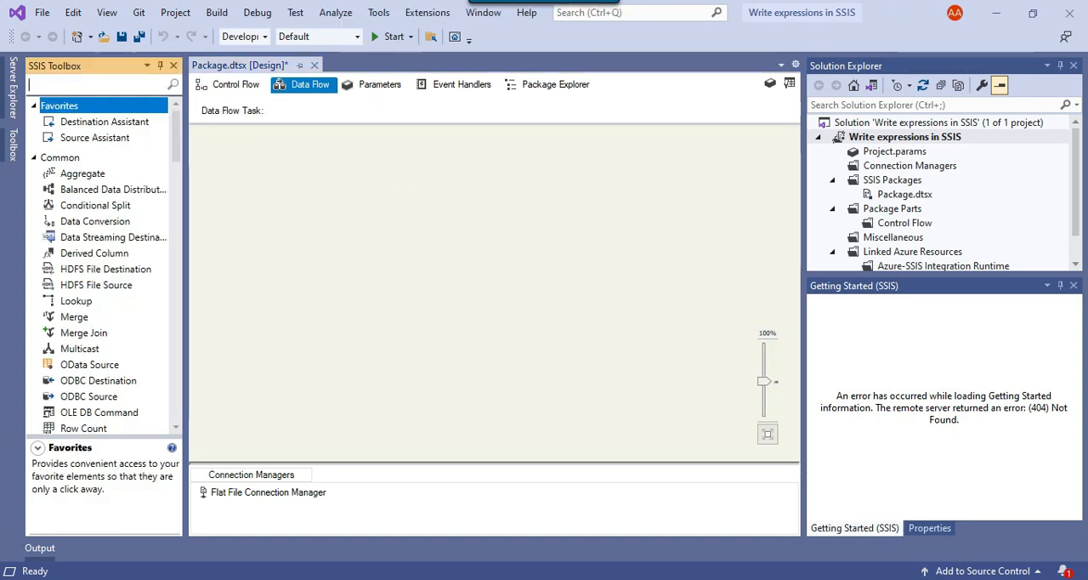
text(flat)
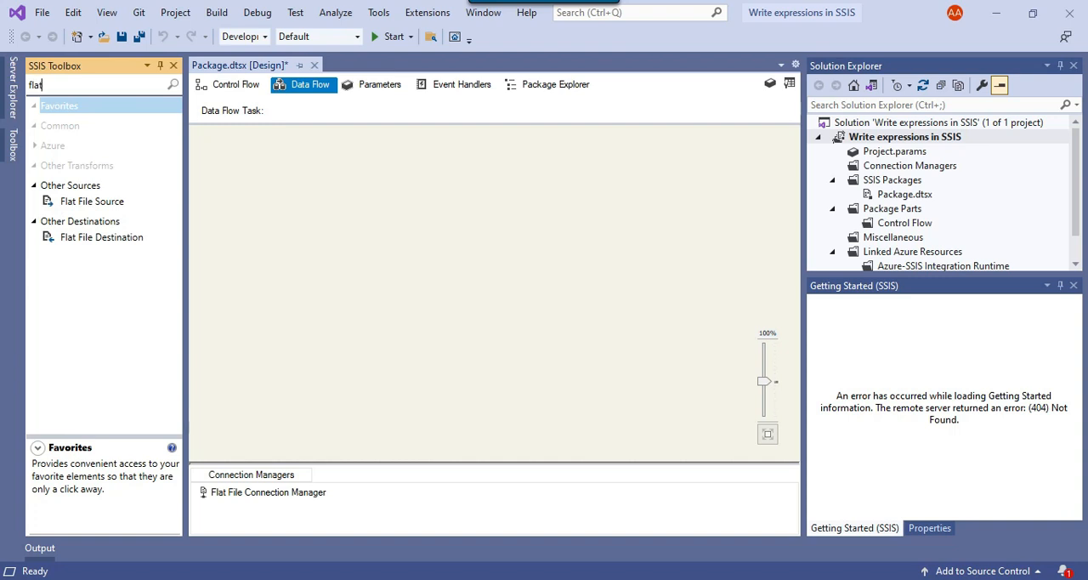
drag(123, 201, 374, 157)
Configure the Flat File Source with Flat File Connection Manager, check its column mappings, and accept the settings
right_click(419, 175)
click(446, 178)
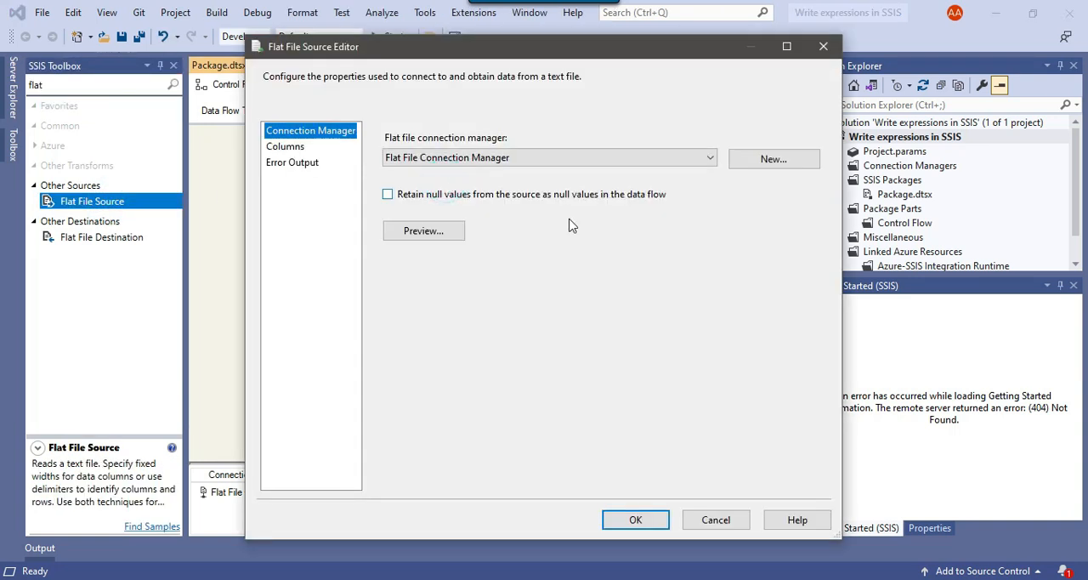
click(286, 146)
scroll(695, 379, down, 1)
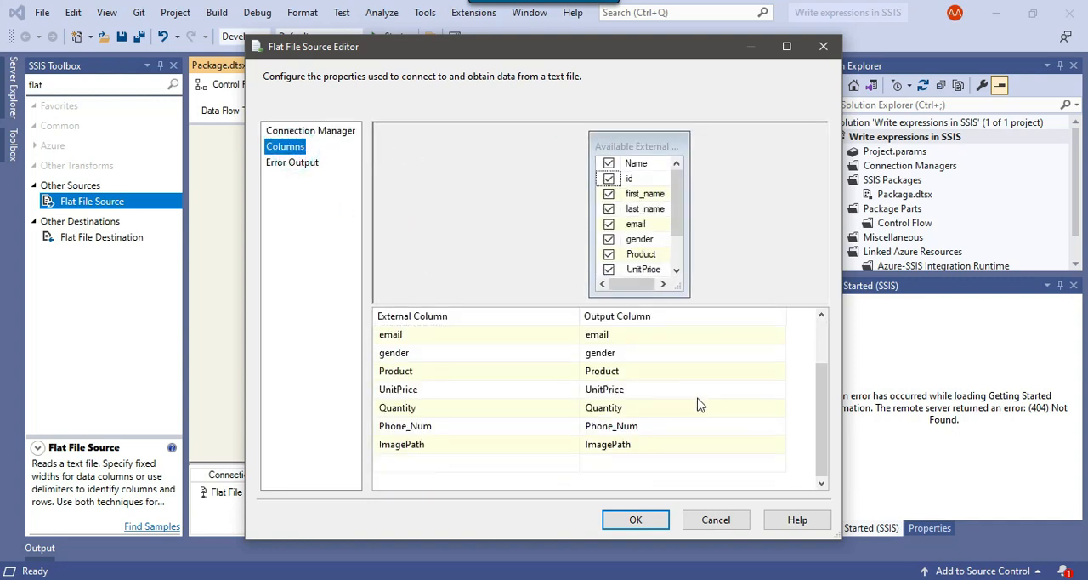
scroll(642, 360, up, 1)
click(642, 523)
click(585, 329)
Add a Derived Column transformation below the Flat File Source and connect the source's output to it
click(74, 87)
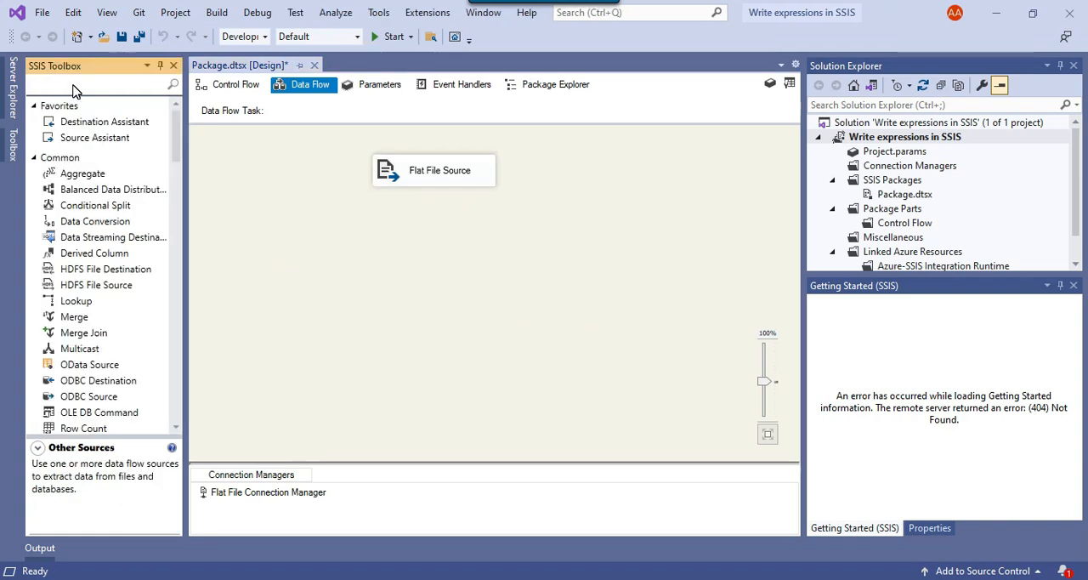
text(dervi)
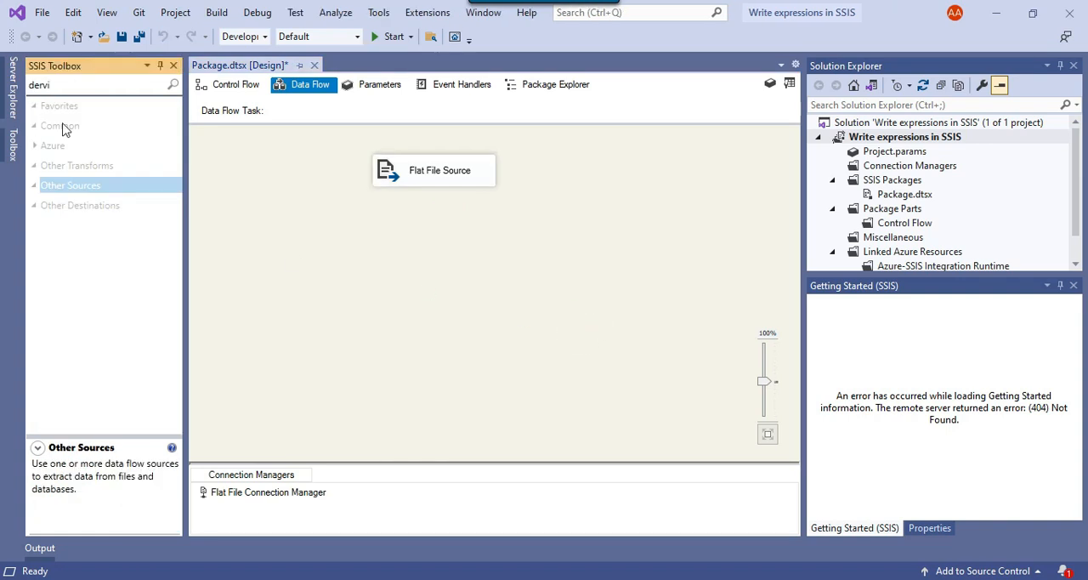
key(BackSpace)
key(BackSpace)
text(i)
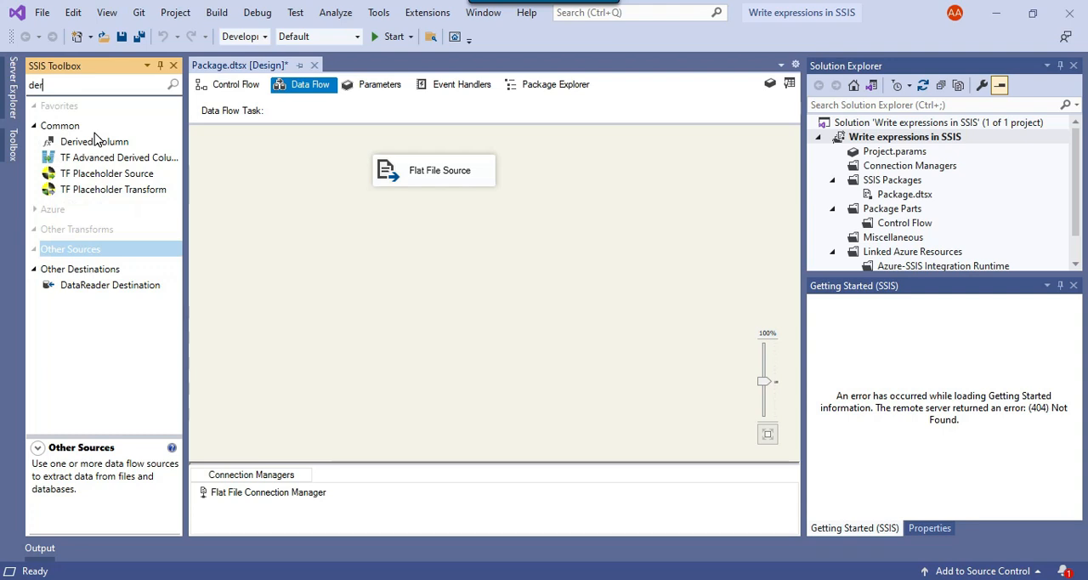
drag(95, 143, 370, 228)
click(407, 173)
drag(441, 201, 437, 246)
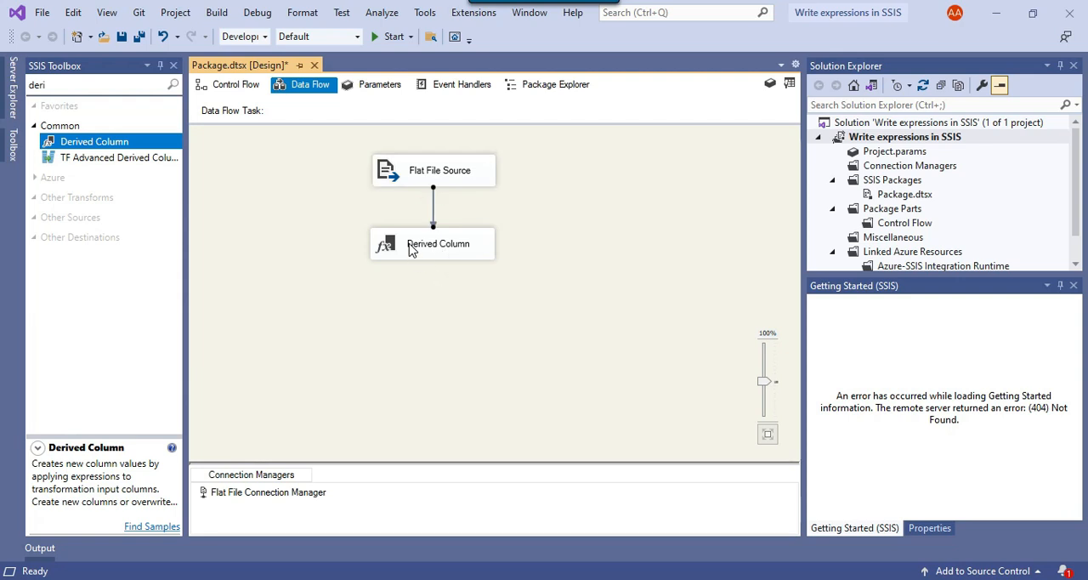
Edit the Derived Column transformation in a maximized editor and add a column named FullName, copying the name from the Notepad notes
right_click(411, 249)
click(468, 253)
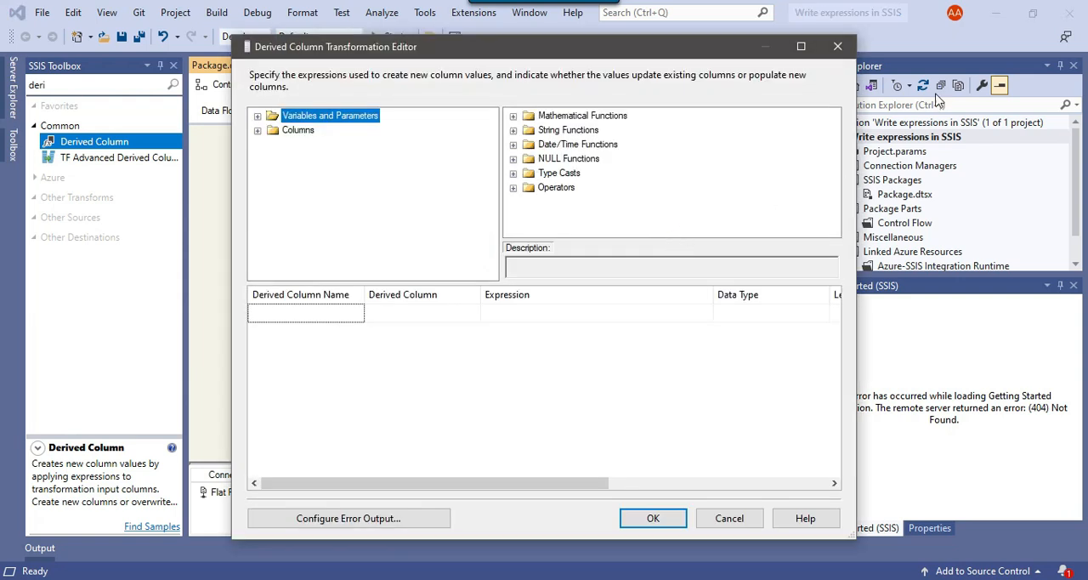
click(801, 46)
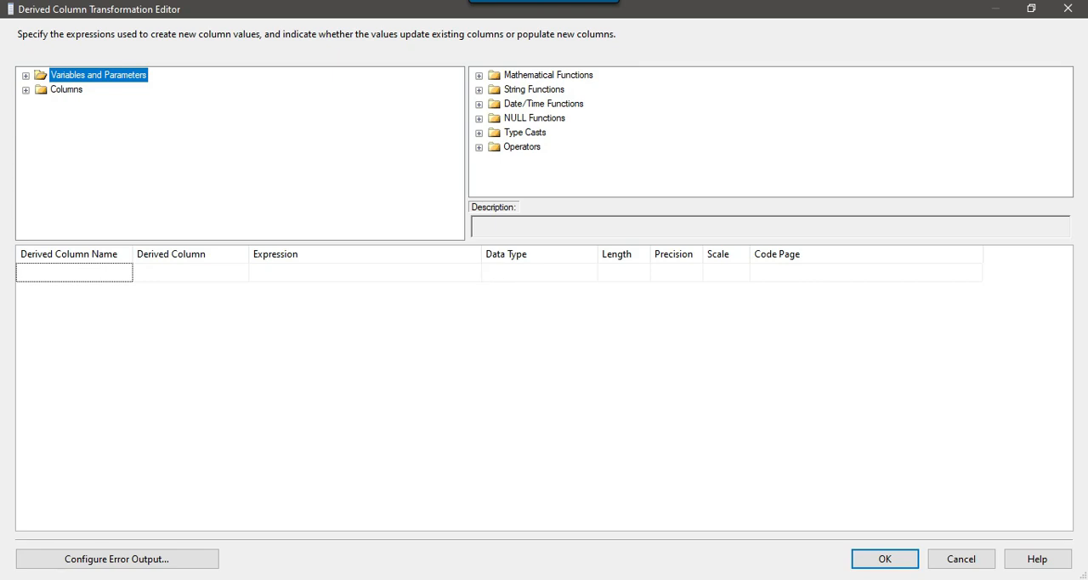
key(alt+Tab)
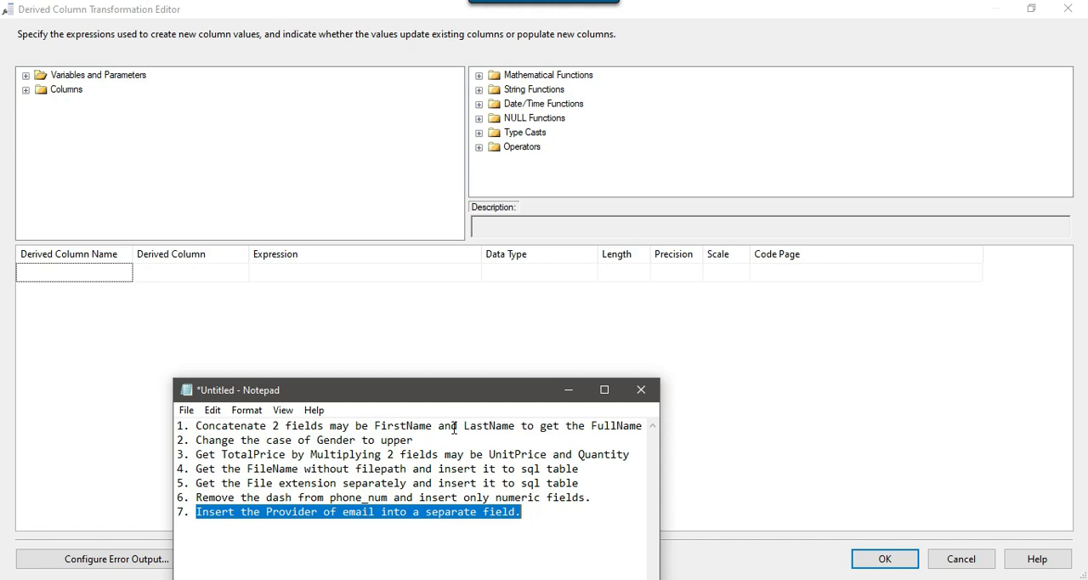
drag(593, 427, 642, 423)
key(ctrl+c)
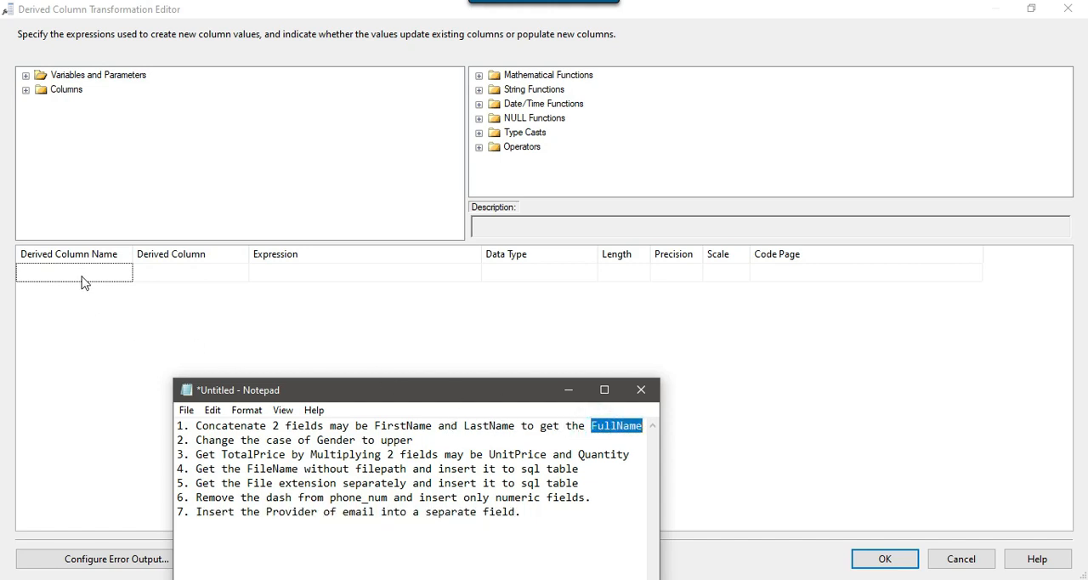
click(80, 272)
key(ctrl+v)
Build the FullName expression as [first_name] + " " + [last_name] from the input columns
click(357, 274)
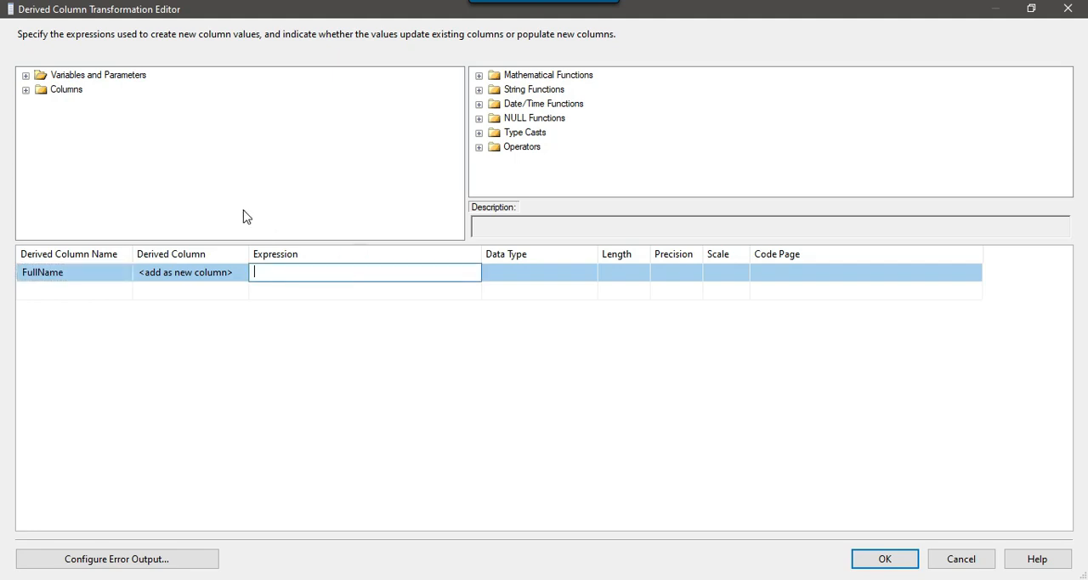
click(25, 90)
drag(84, 104, 280, 274)
click(328, 267)
text(+)
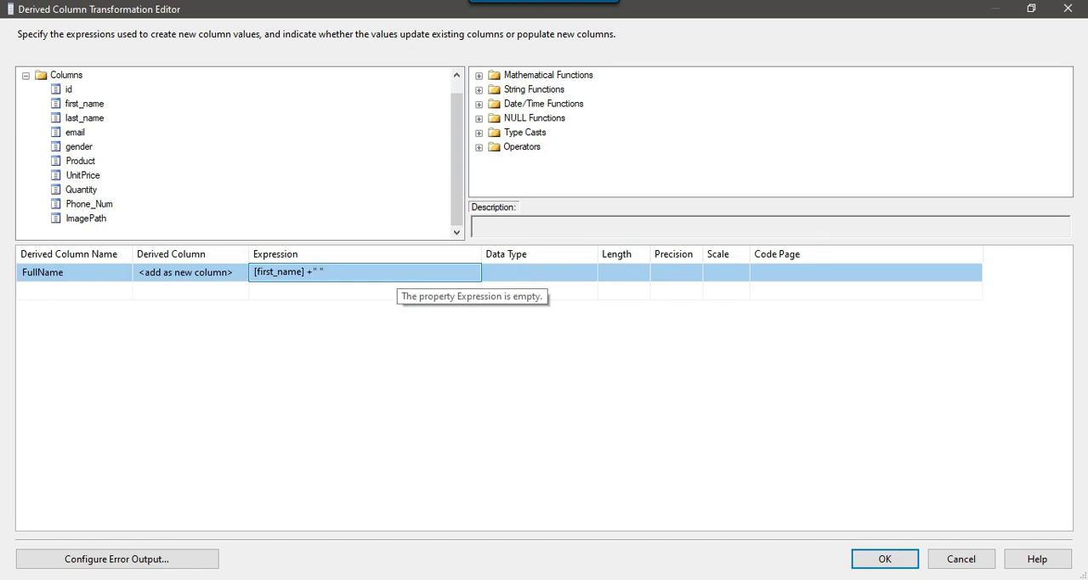
drag(85, 119, 358, 292)
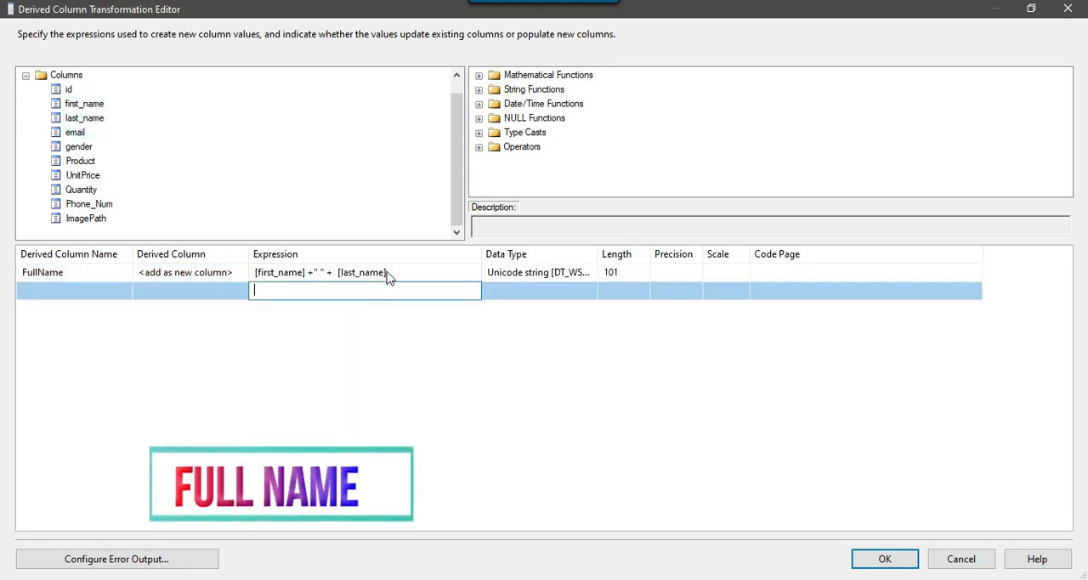
Check the whole FullName expression and widen the Data Type column to read its full data type
click(387, 272)
drag(387, 272, 242, 271)
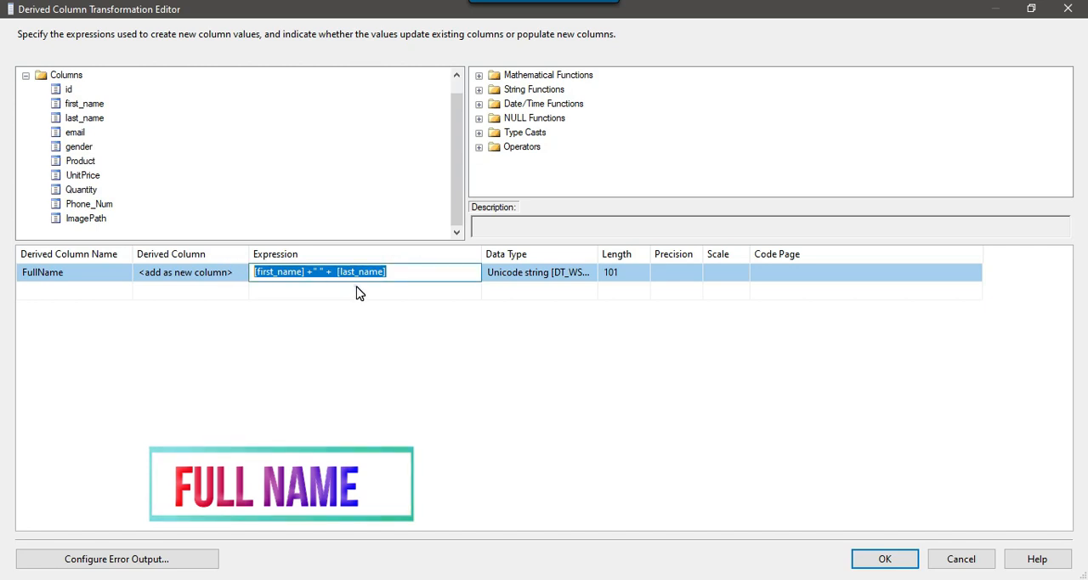
click(357, 292)
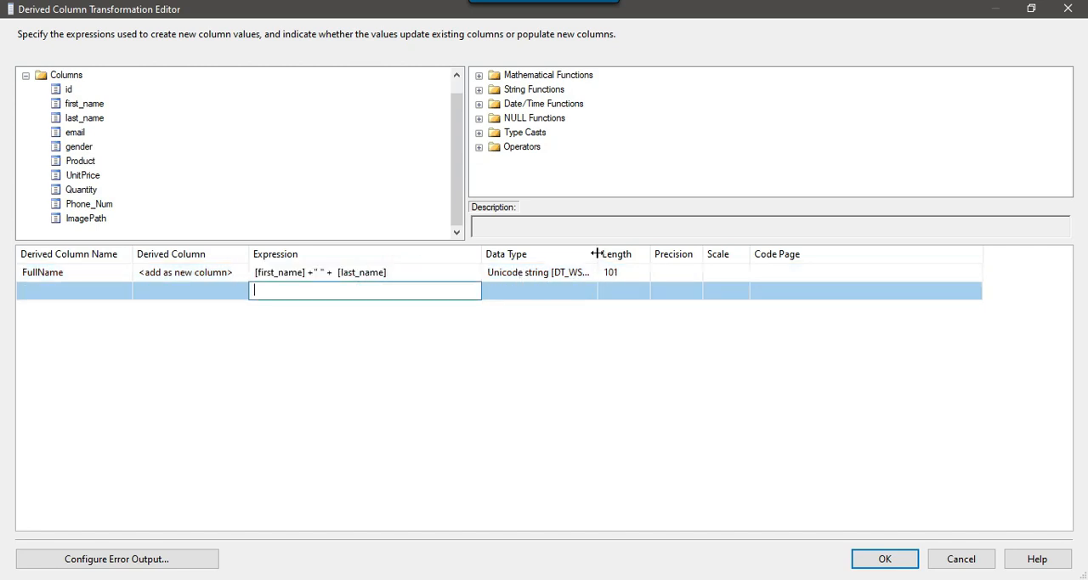
drag(597, 253, 648, 254)
Cast the FullName expression with (DT_STR,101,1252) around the parenthesized name concatenation, and widen the Expression column to fit it
click(416, 272)
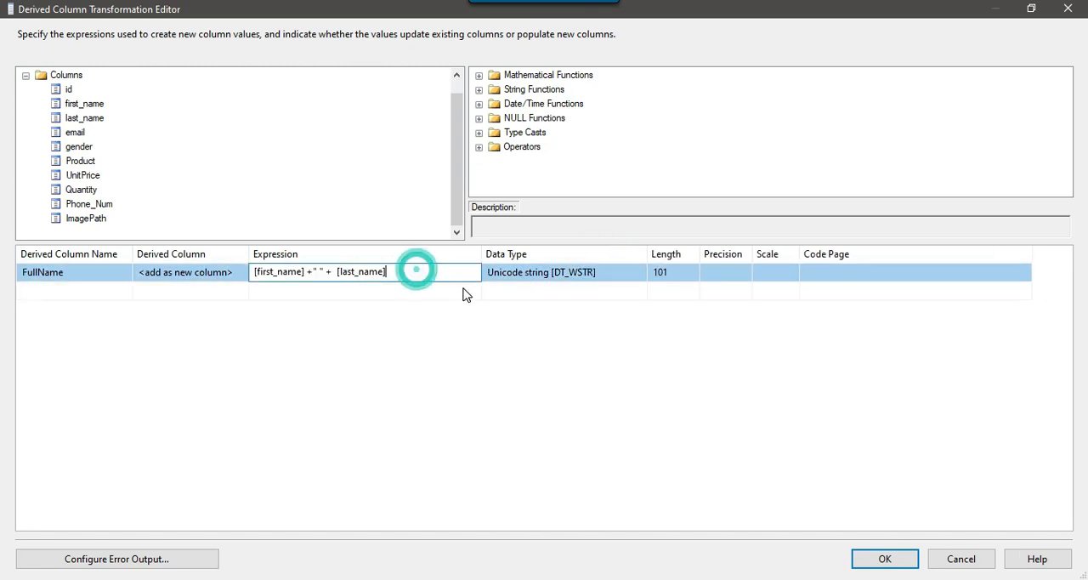
key(Home)
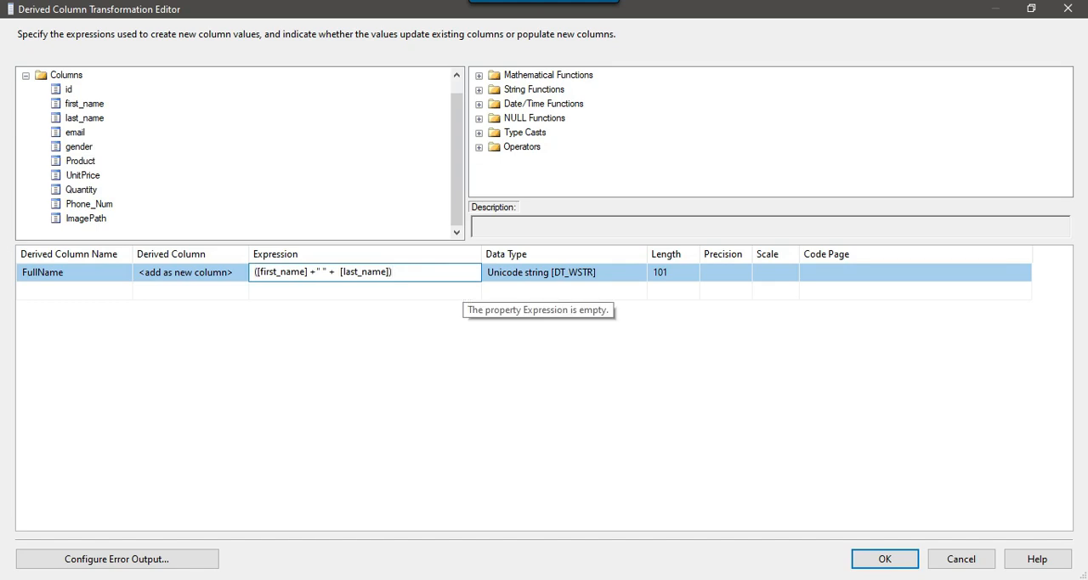
text(()
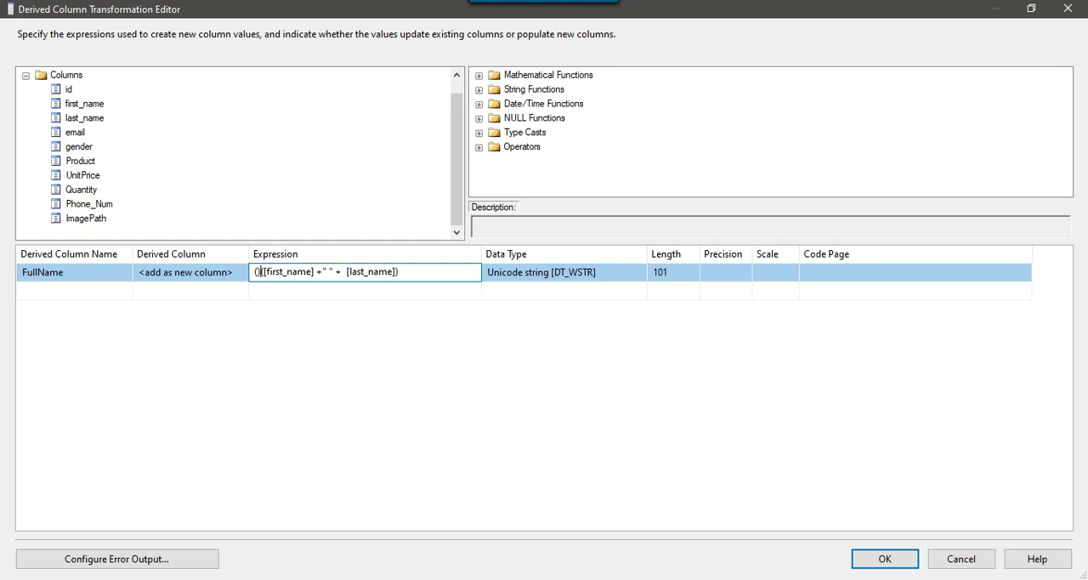
text(DT_STR)
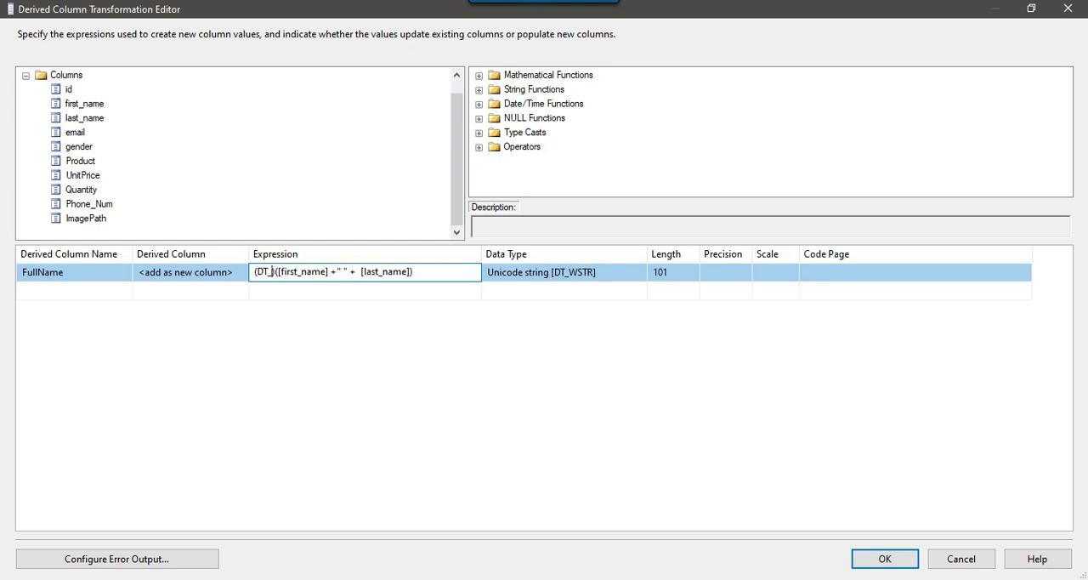
text(,101)
text(,1252)
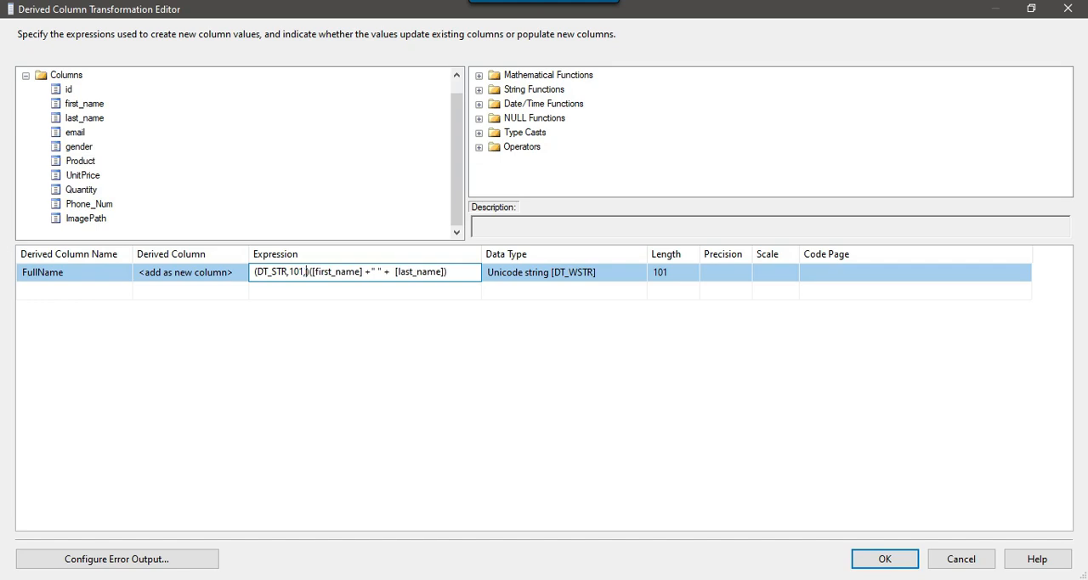
key(Return)
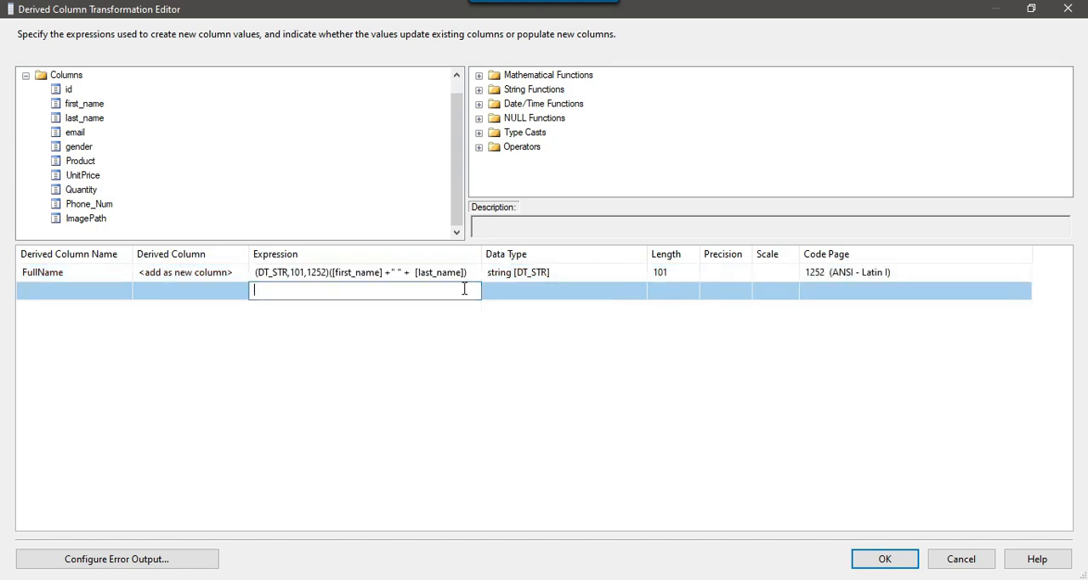
drag(478, 254, 505, 254)
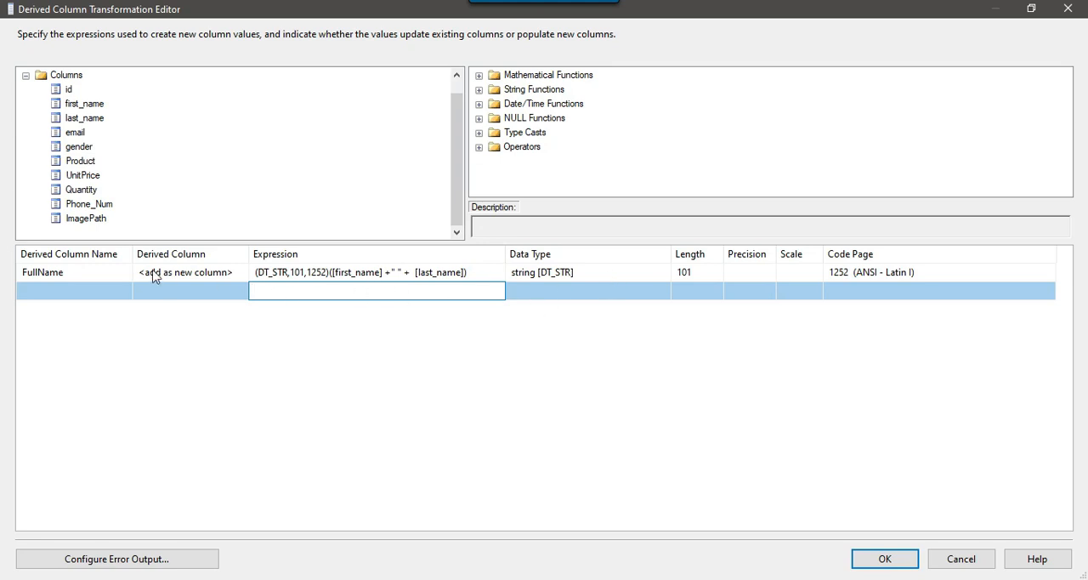
Switch to the Notepad notes and highlight the second requirement, changing the case of Gender to upper
key(alt+Tab)
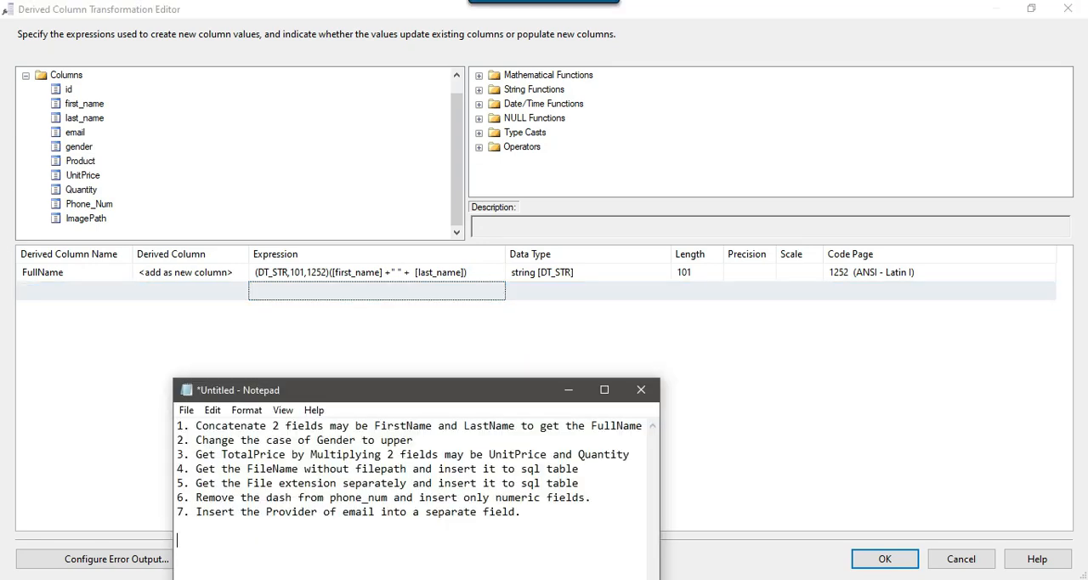
drag(179, 443, 416, 442)
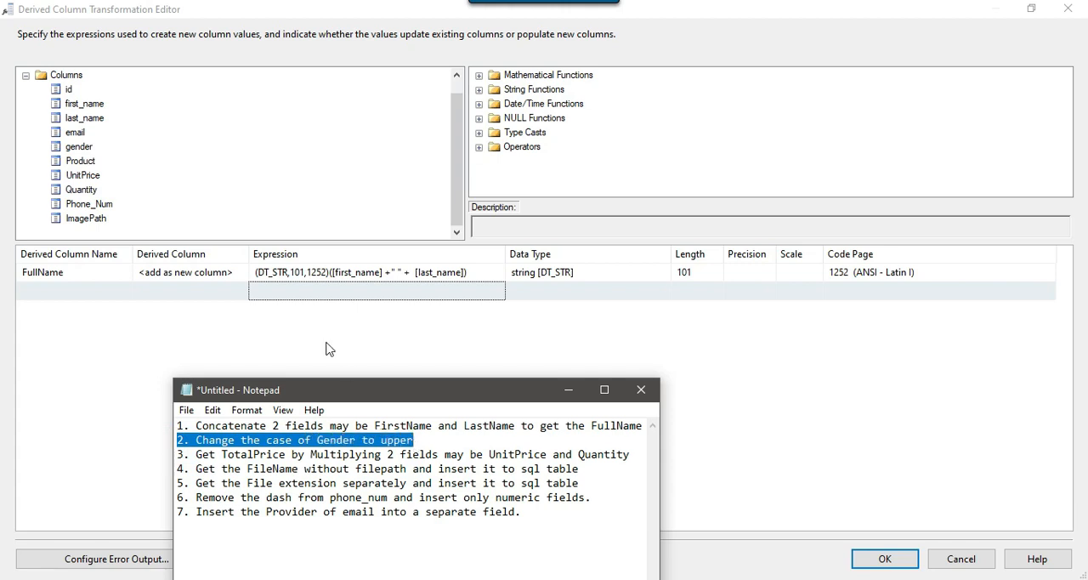
Add a derived column row with the expression UPPER([gender]), using the gender input column and the UPPER string function
click(300, 293)
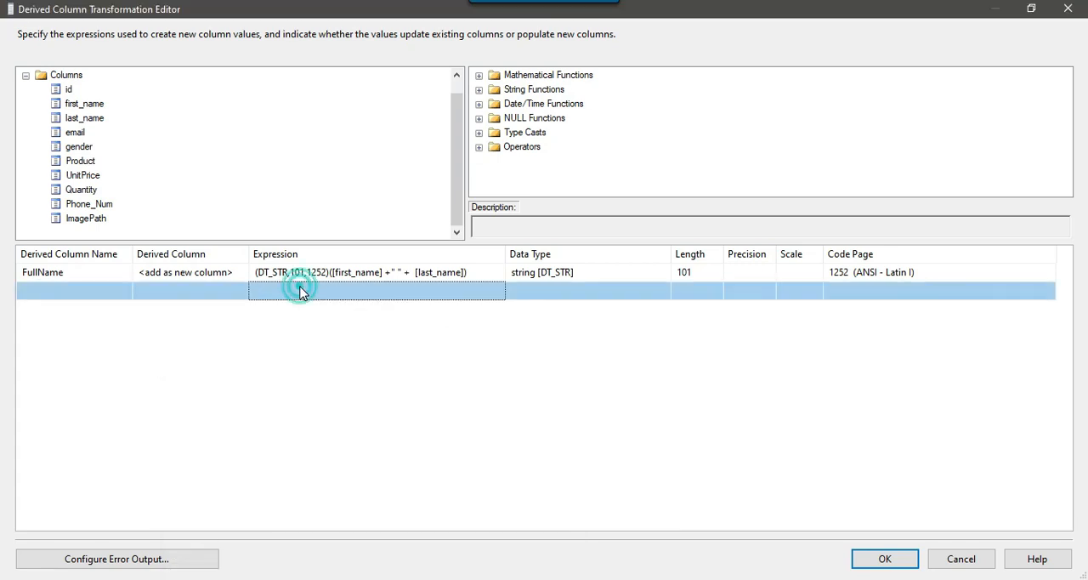
drag(78, 146, 289, 290)
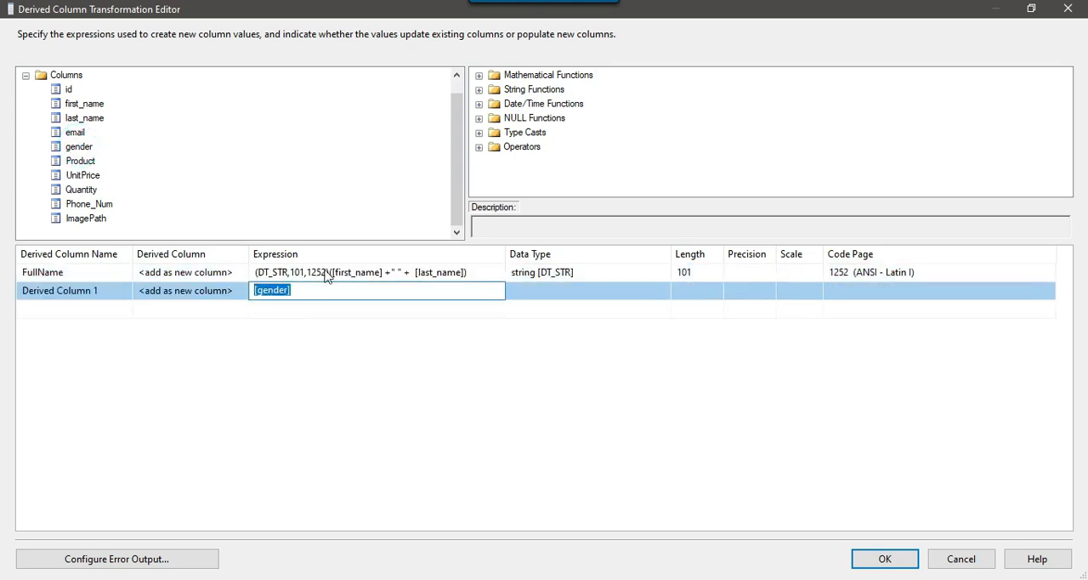
click(478, 90)
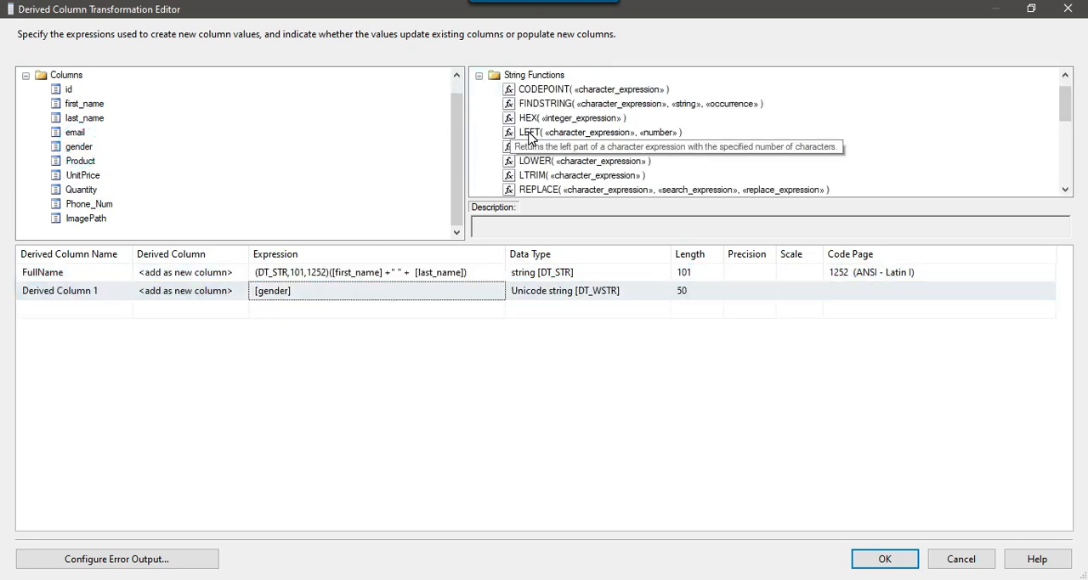
scroll(561, 106, down, 3)
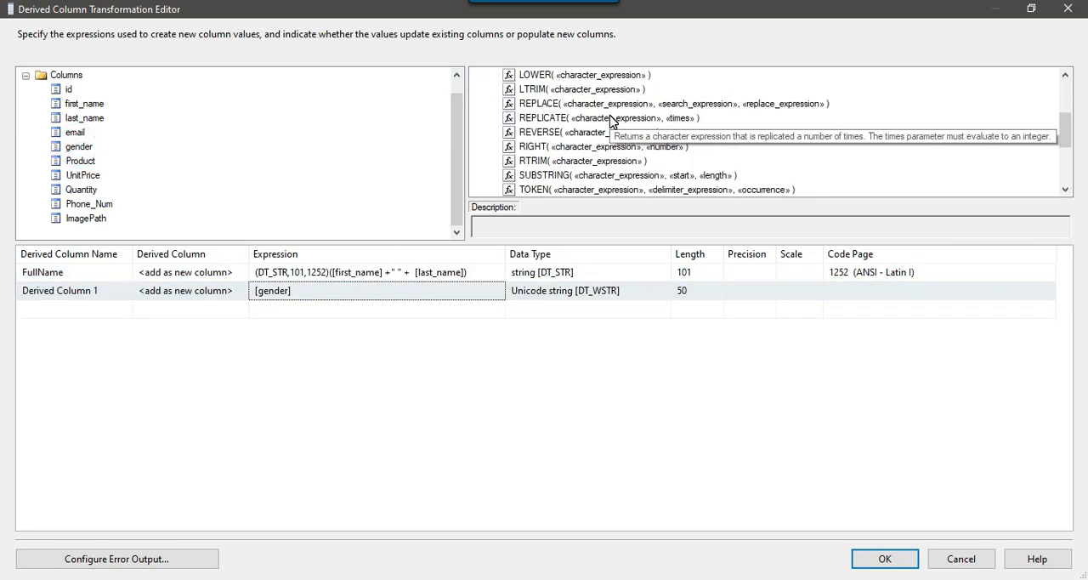
drag(566, 189, 252, 291)
drag(432, 290, 404, 293)
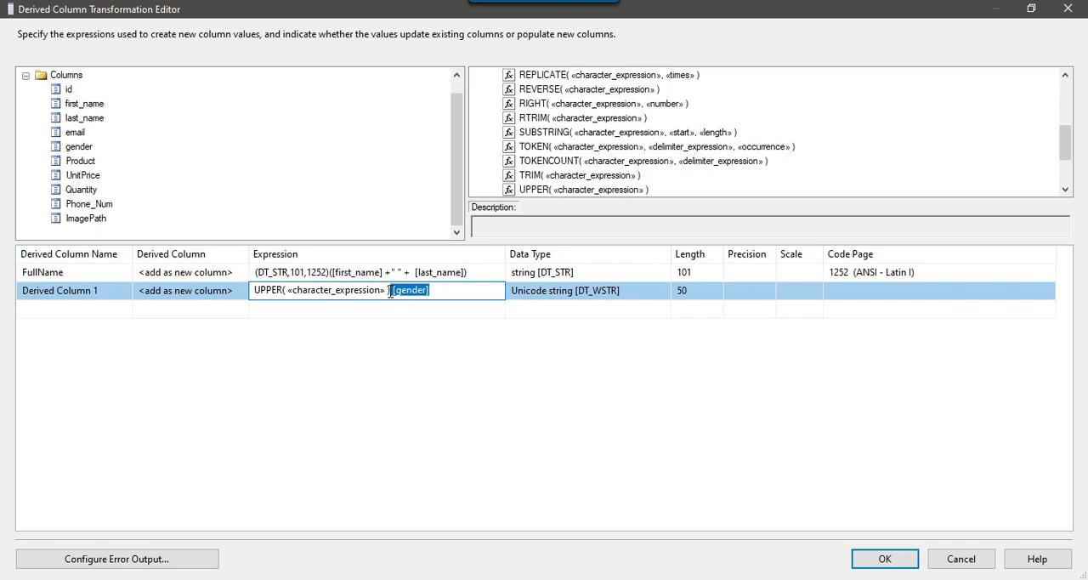
key(Delete)
drag(291, 292, 388, 290)
text([gender])
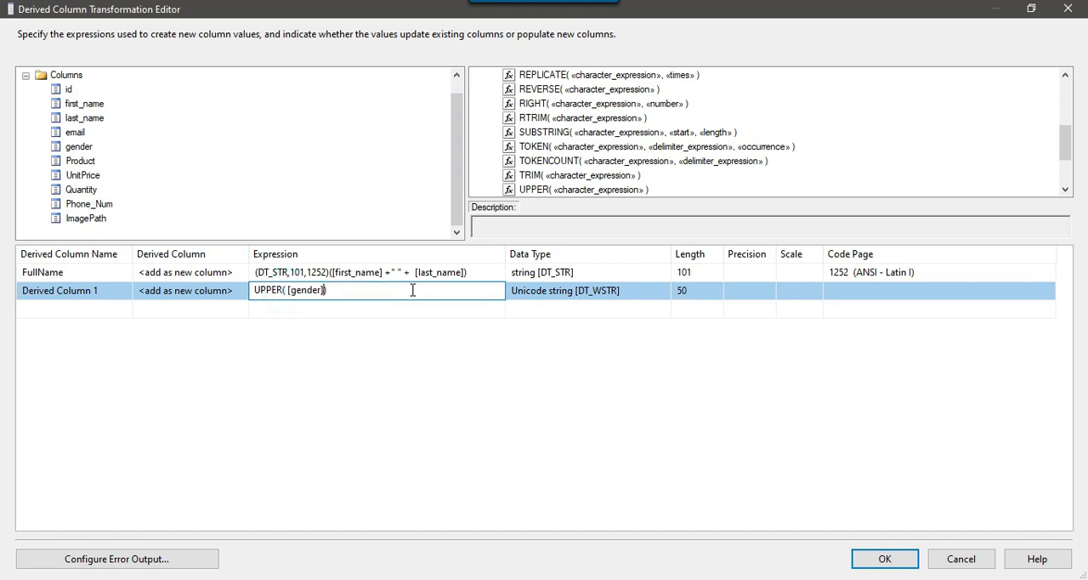
click(314, 309)
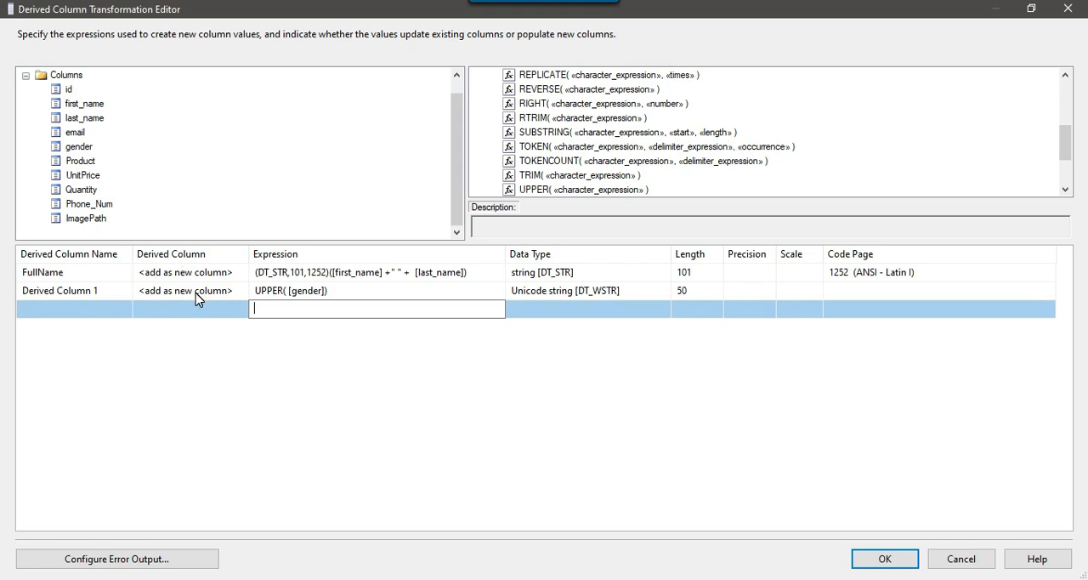
Make the uppercase gender row replace the existing 'gender' column instead of adding a new one
click(193, 295)
click(194, 295)
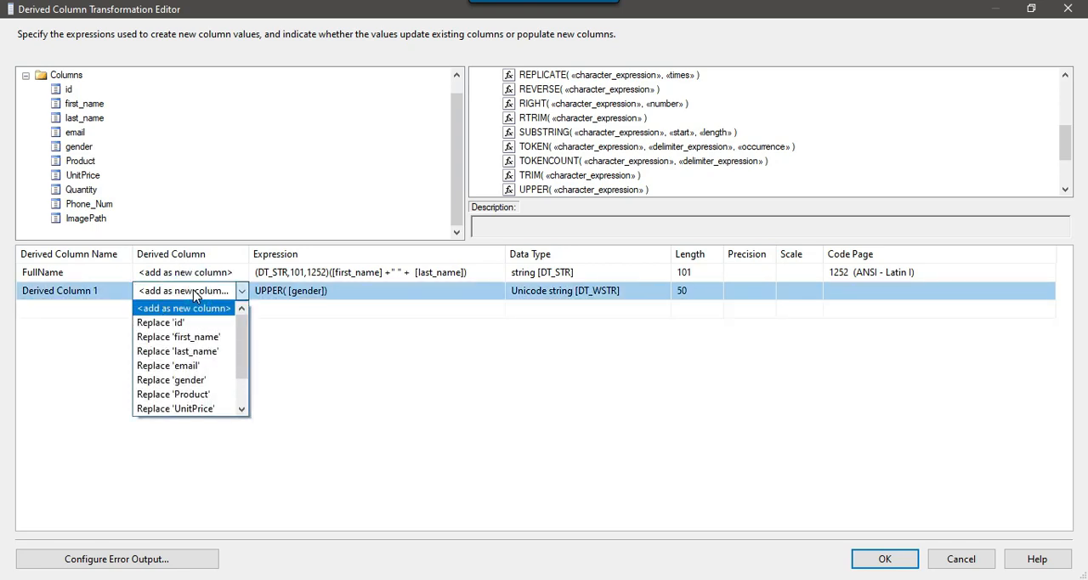
click(197, 381)
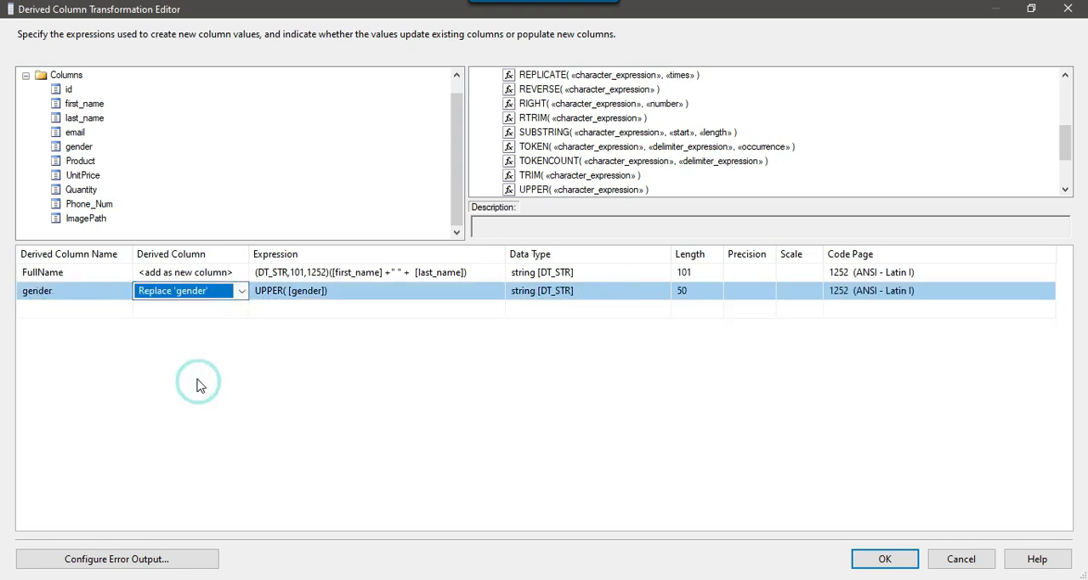
click(323, 308)
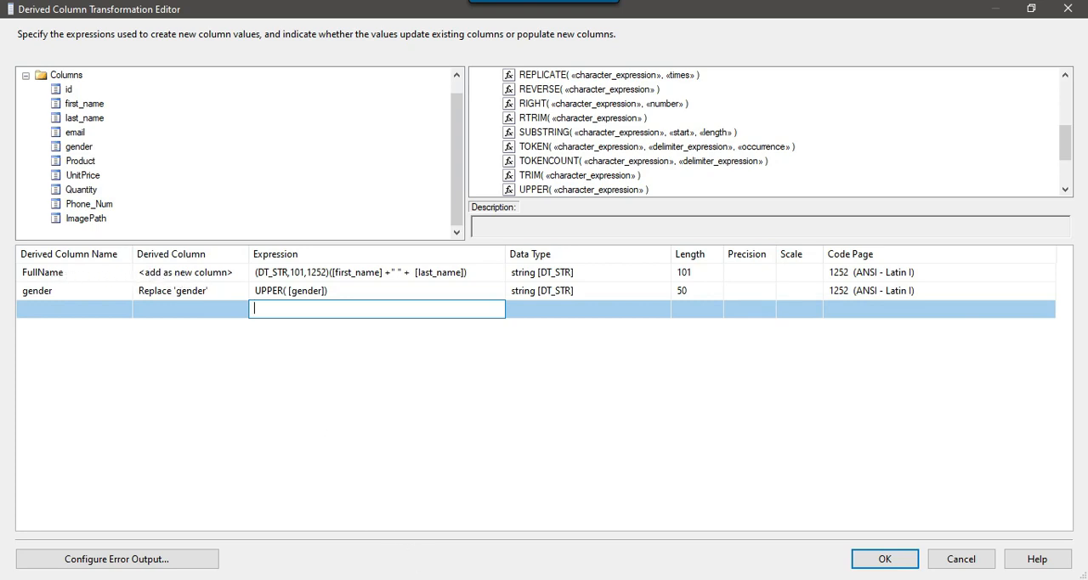
Copy TotalPrice from the third requirement in the Notepad notes and use it as the name of a new derived column
key(alt+Tab)
drag(438, 442, 167, 431)
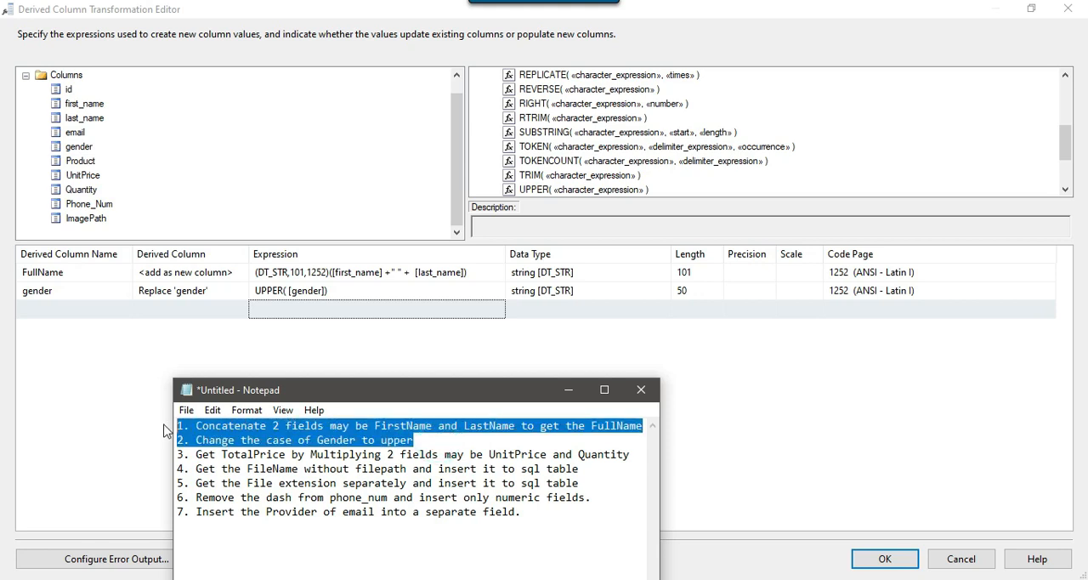
drag(204, 457, 627, 457)
click(202, 454)
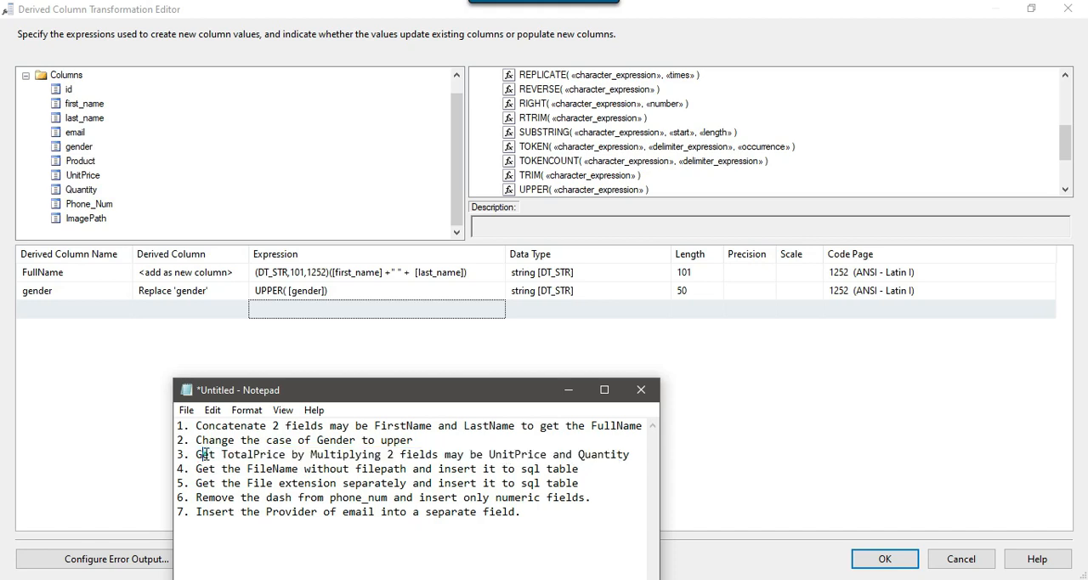
drag(224, 456, 275, 459)
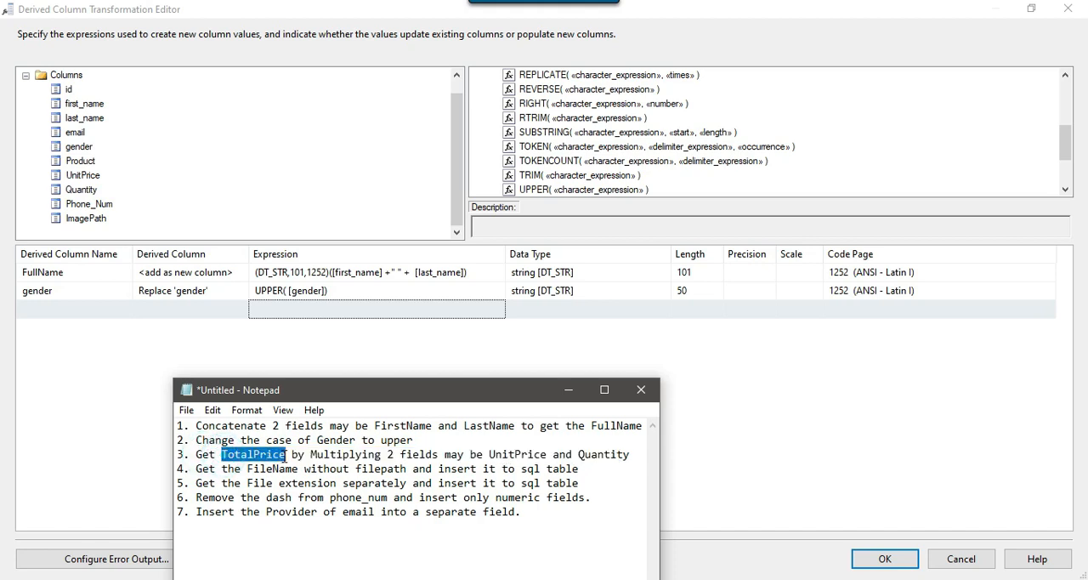
click(53, 310)
text(TotalPrice)
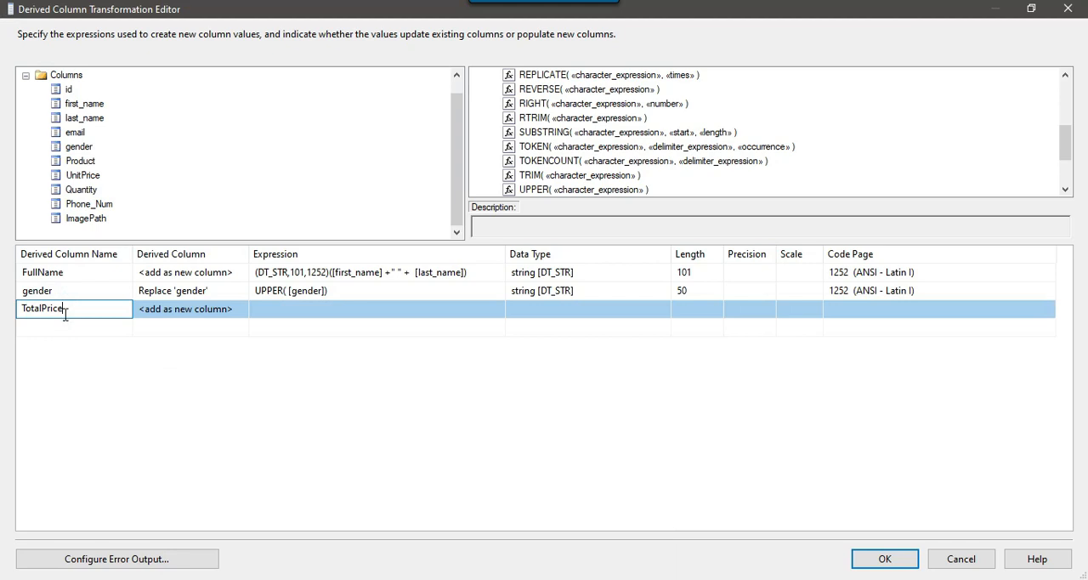
Build the TotalPrice expression as [UnitPrice] * [Quantity] from the input columns and check its validation details
click(307, 319)
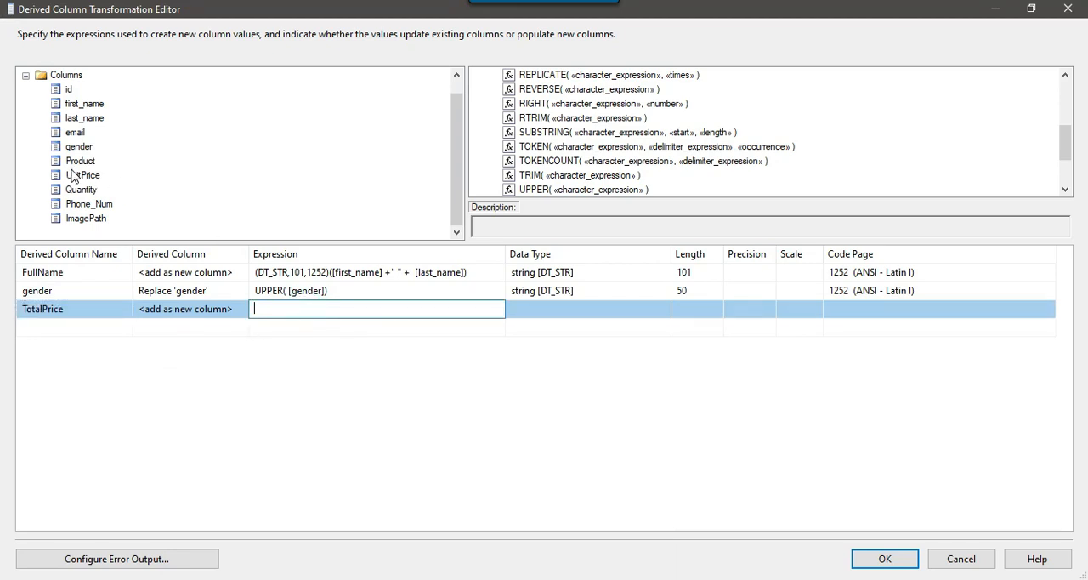
drag(84, 175, 261, 311)
click(315, 308)
text(*)
drag(95, 196, 400, 331)
click(326, 324)
mouse_move(328, 312)
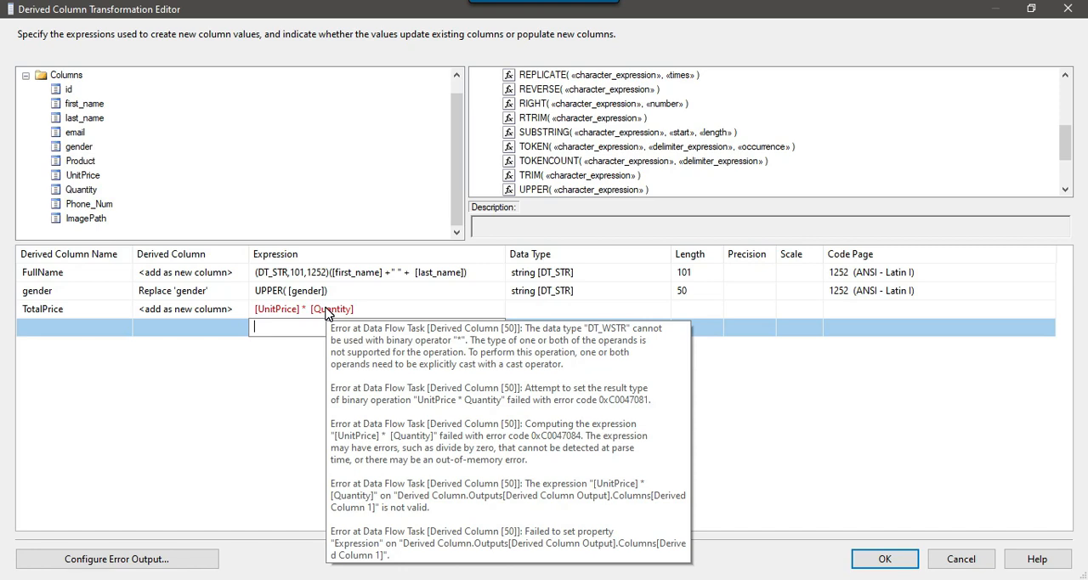
Cast UnitPrice in the TotalPrice expression with the (DT_I4) type cast and remove the stray parentheses
click(270, 309)
click(255, 308)
text(())
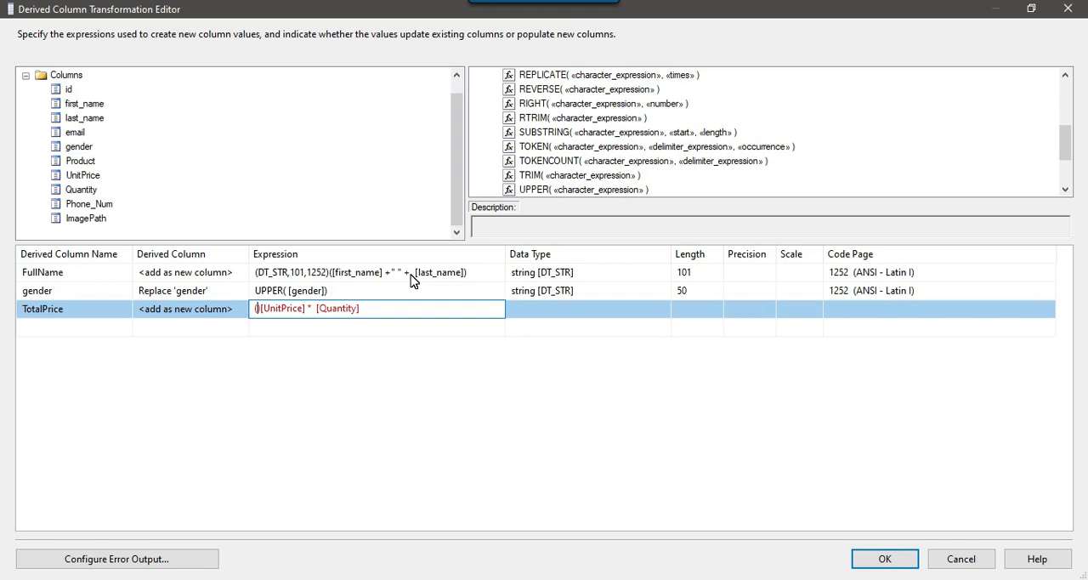
scroll(589, 112, up, 4)
click(480, 88)
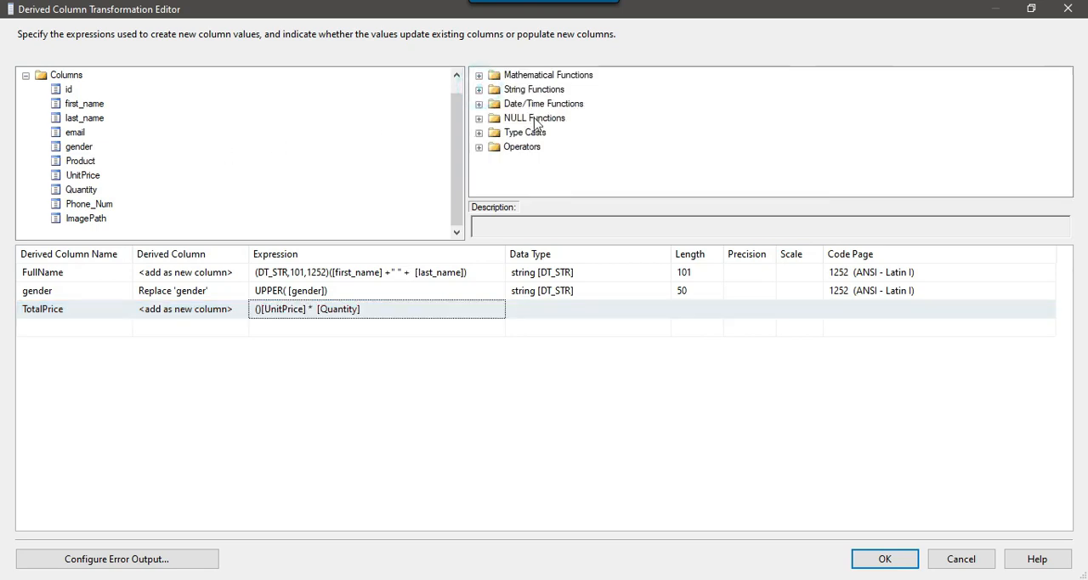
click(479, 133)
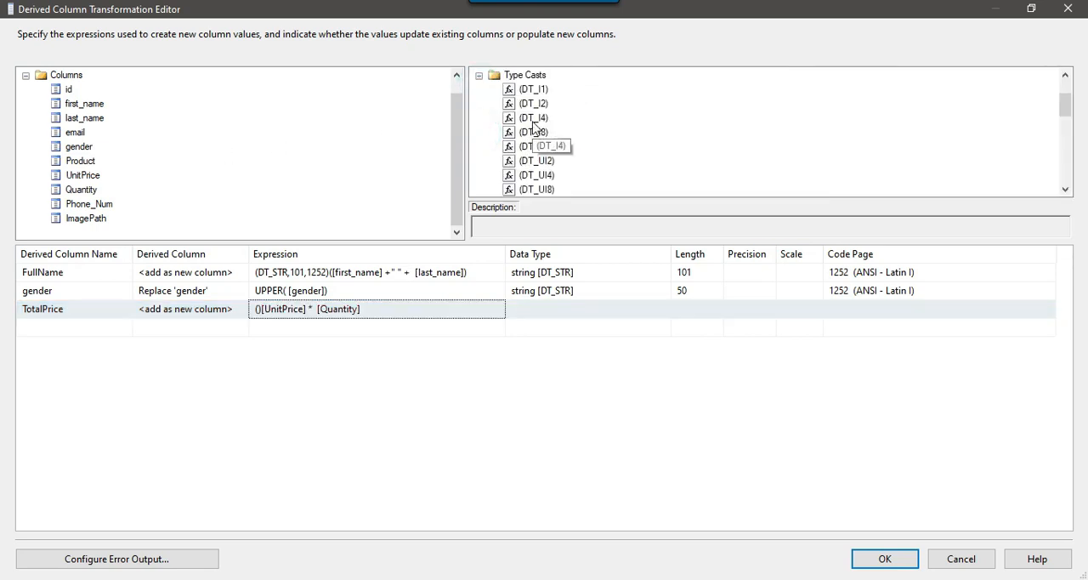
drag(531, 122, 260, 313)
key(ctrl+c)
click(292, 313)
key(BackSpace)
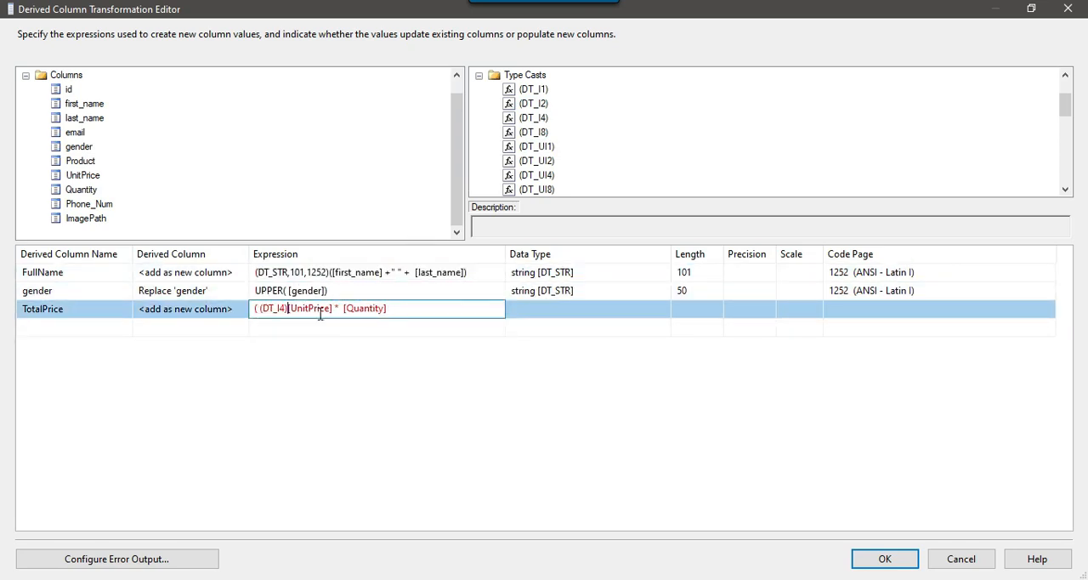
key(Delete)
key(Delete)
Copy the (DT_I4) cast in front of [Quantity] and commit the TotalPrice expression
key(shift+Right)
key(shift+Right)
key(shift+Right)
key(shift+Right)
key(Right)
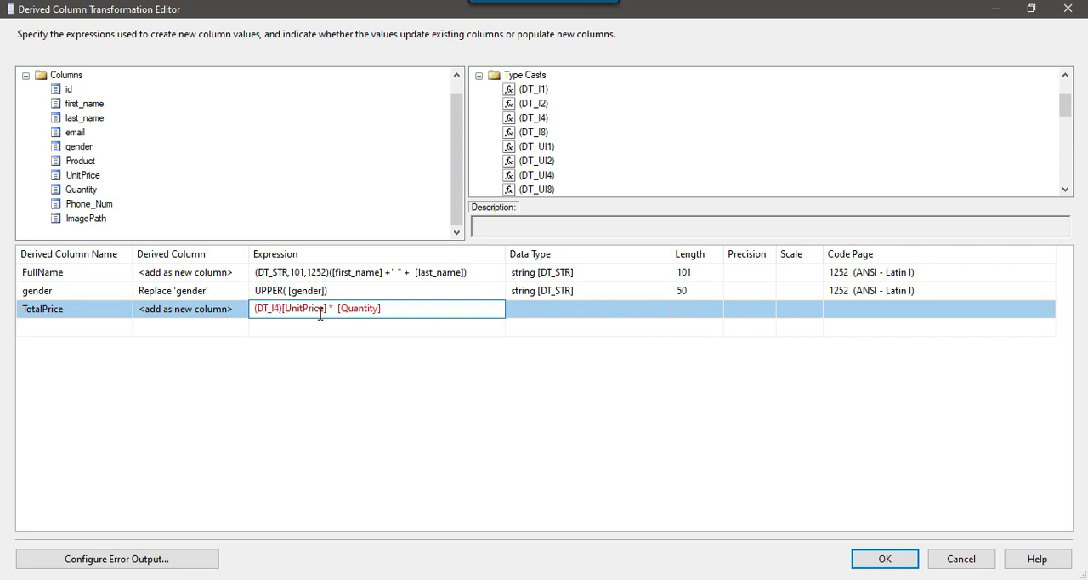
key(ctrl+v)
click(323, 326)
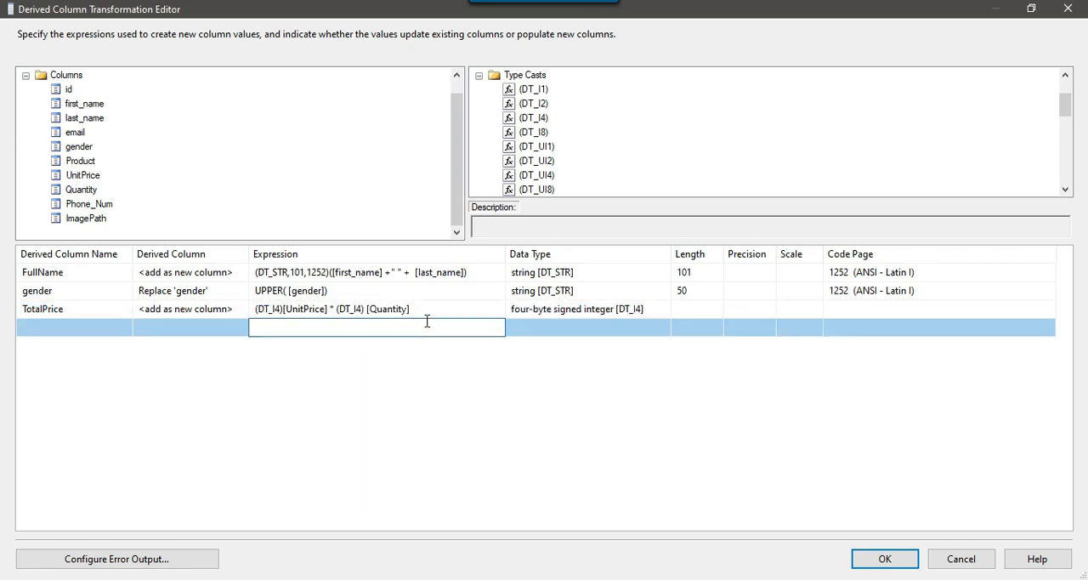
Switch to the Notepad notes and highlight the fourth requirement, getting the FileName without filepath
click(63, 310)
double_click(74, 311)
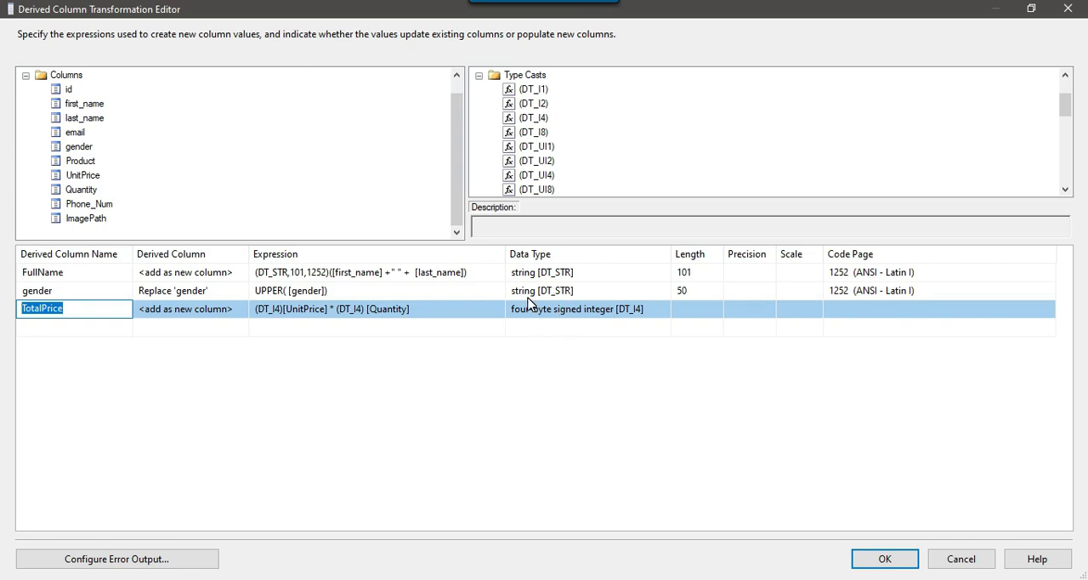
key(alt+Tab)
drag(194, 468, 586, 468)
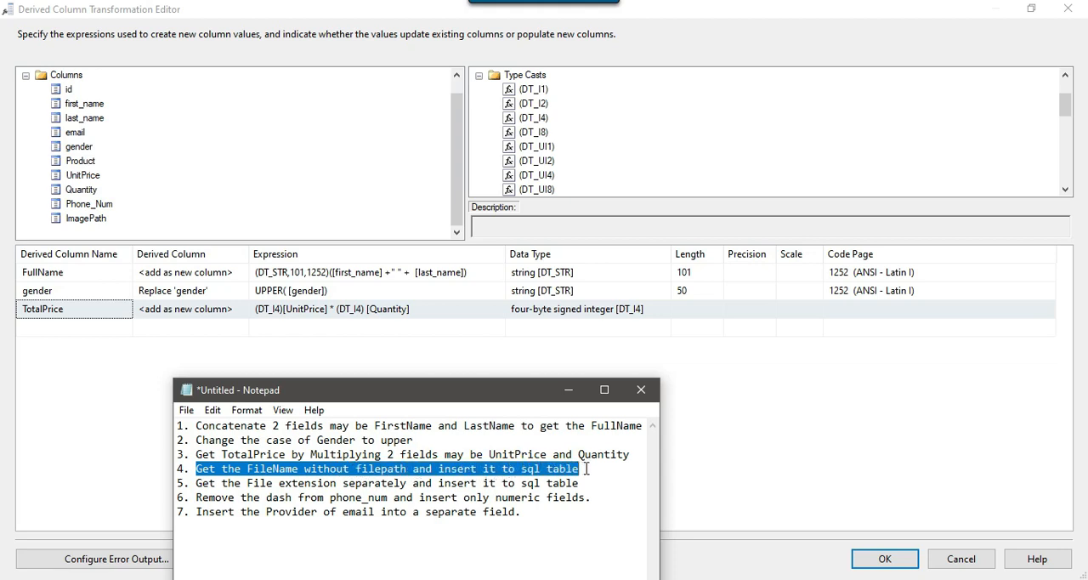
Return to the Derived Column Transformation Editor and accept the derived columns
click(731, 366)
click(888, 560)
click(333, 255)
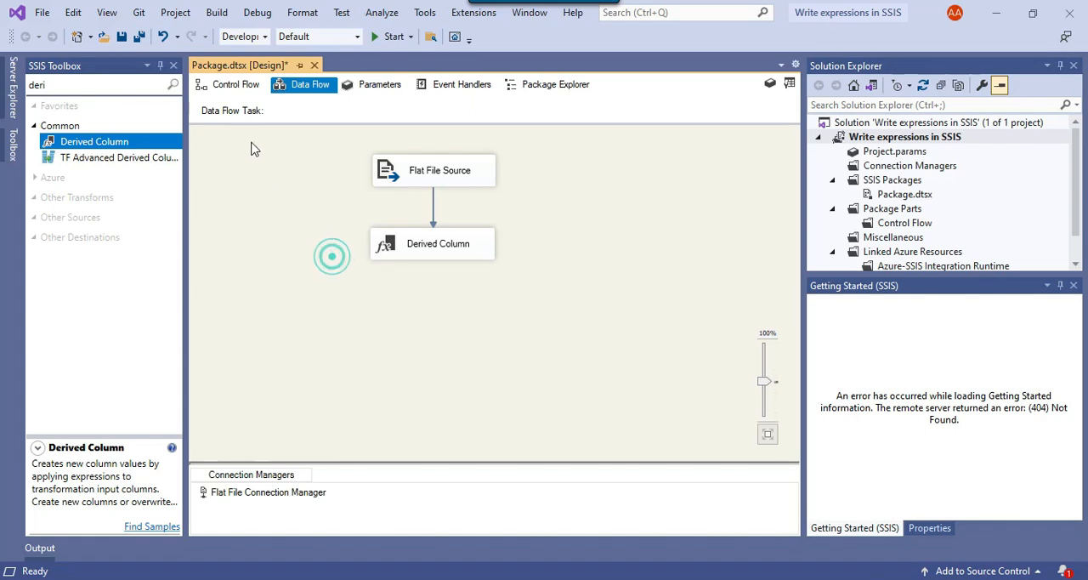
Add a package-level variable named FilePath from the control flow
click(230, 84)
click(652, 204)
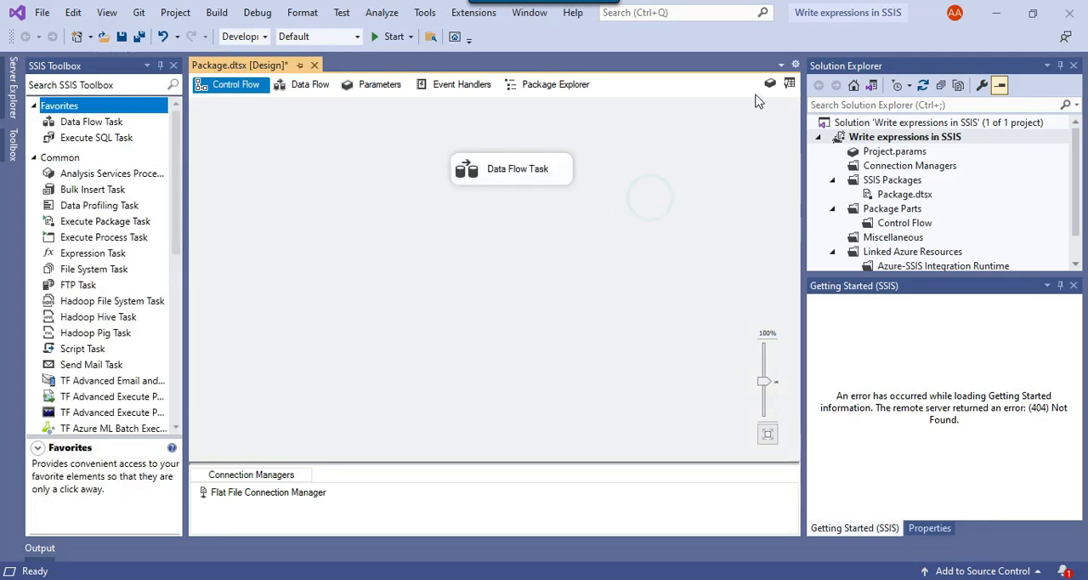
click(769, 83)
click(37, 337)
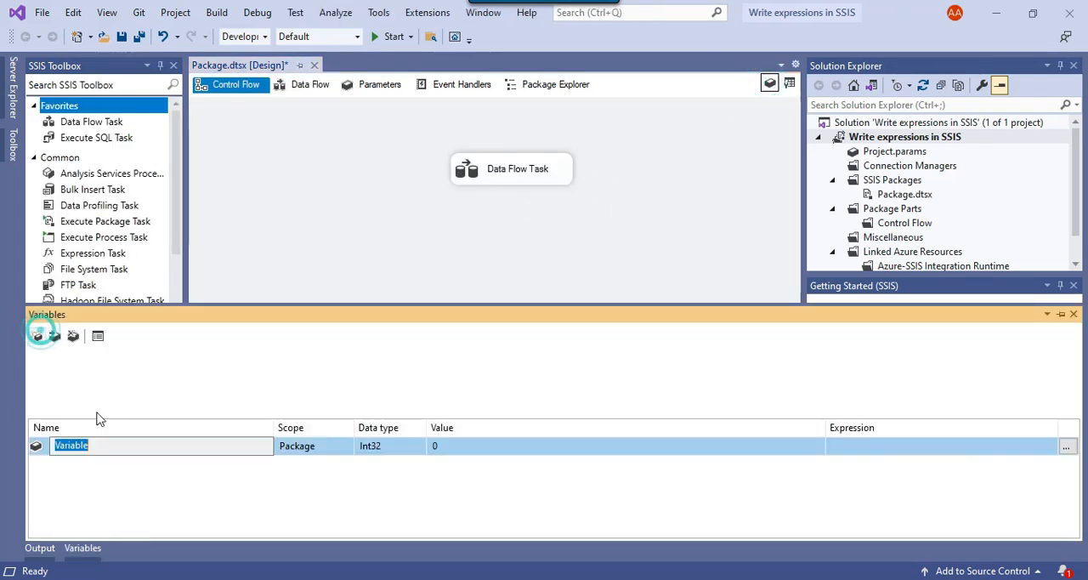
text(FilePath)
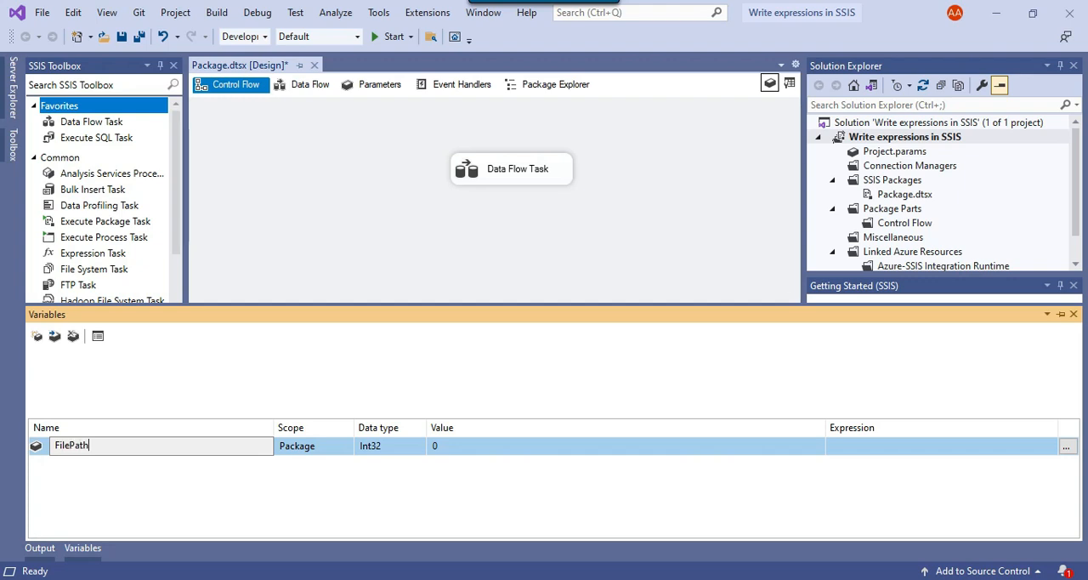
key(Return)
Set the FilePath variable's data type to String and its value to D:\Files\Product.CSV
click(369, 448)
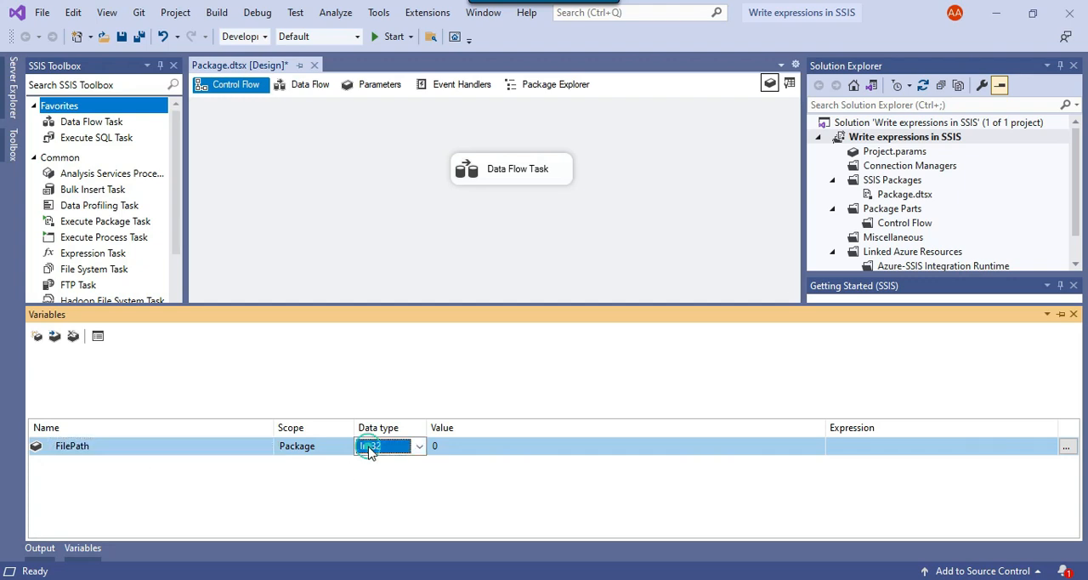
click(395, 535)
click(463, 448)
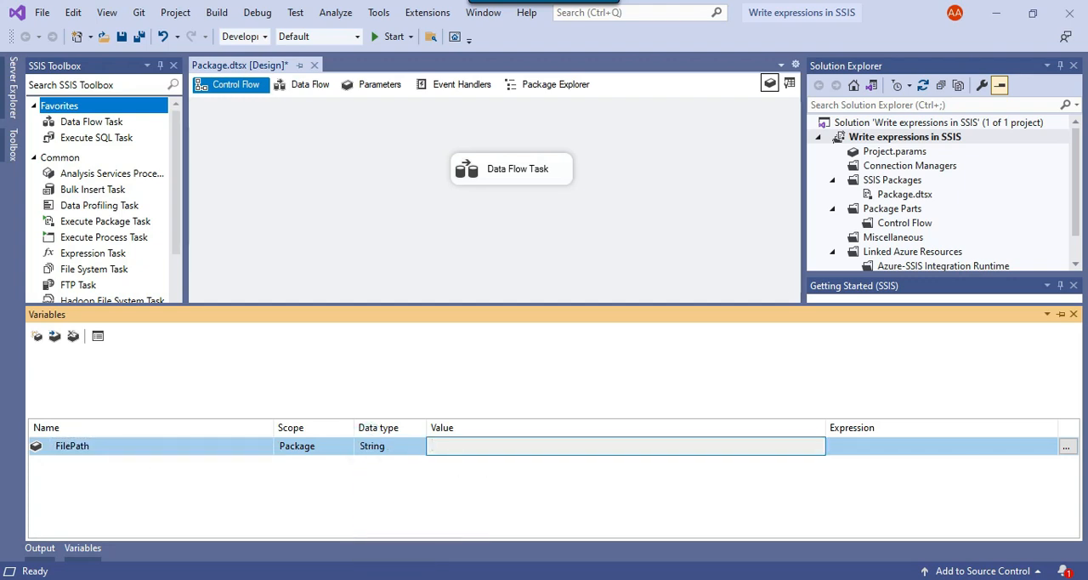
text(D:\Files\Product)
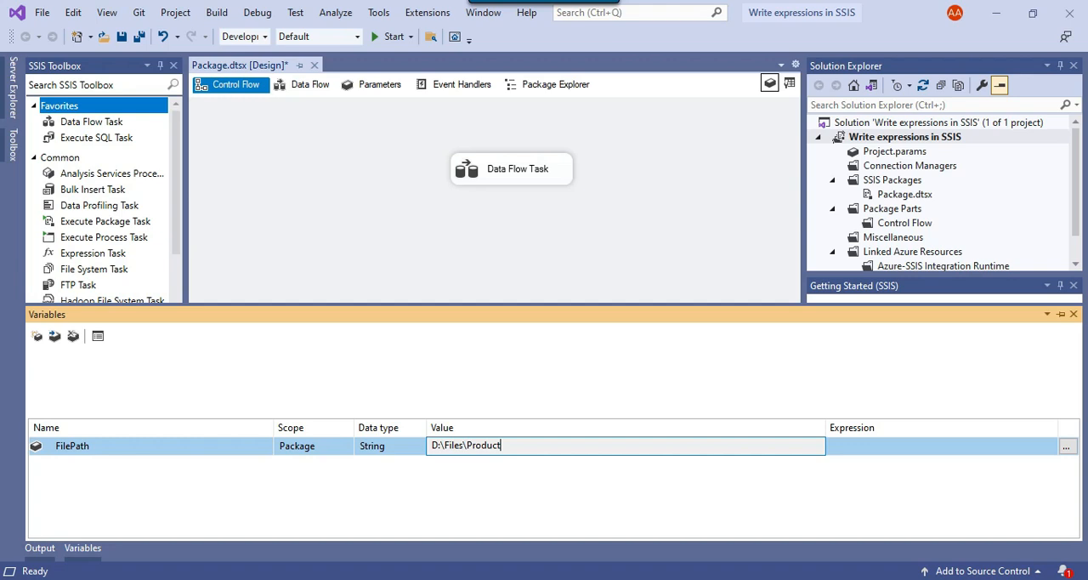
text(.CSV)
key(Return)
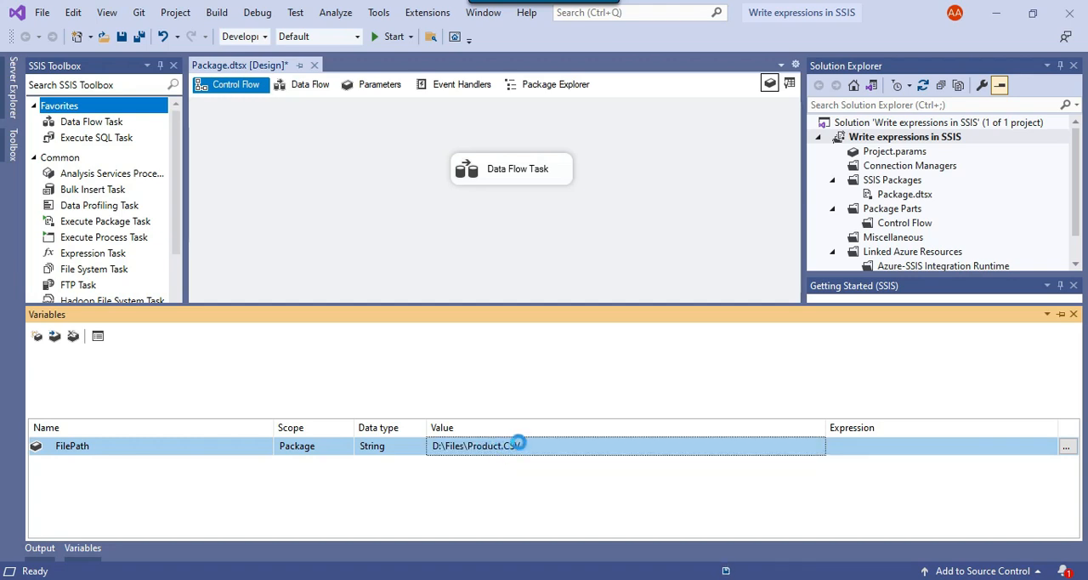
Close the variables list, reopen the Derived Column transformation for editing, maximize it and widen the Expression column
click(1074, 314)
double_click(481, 170)
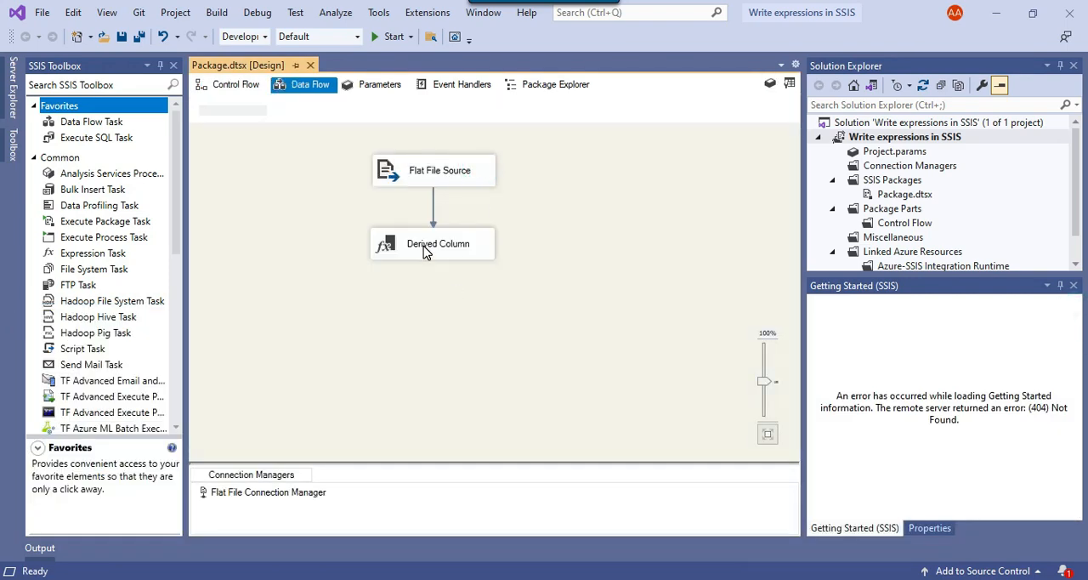
right_click(438, 252)
click(467, 259)
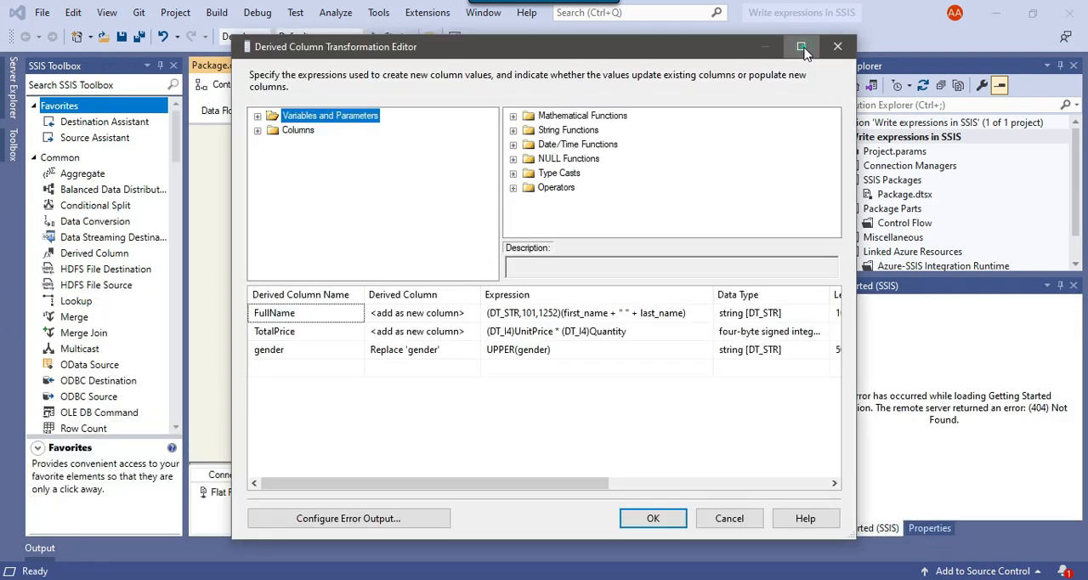
click(802, 41)
drag(488, 259, 745, 253)
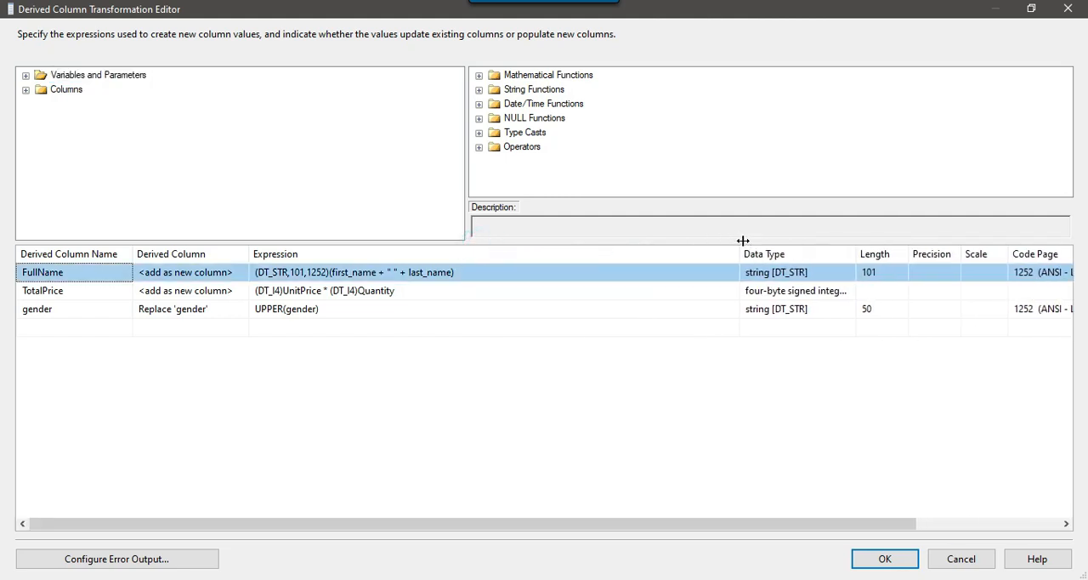
Add a new derived column whose expression is the User::FilePath variable
click(26, 76)
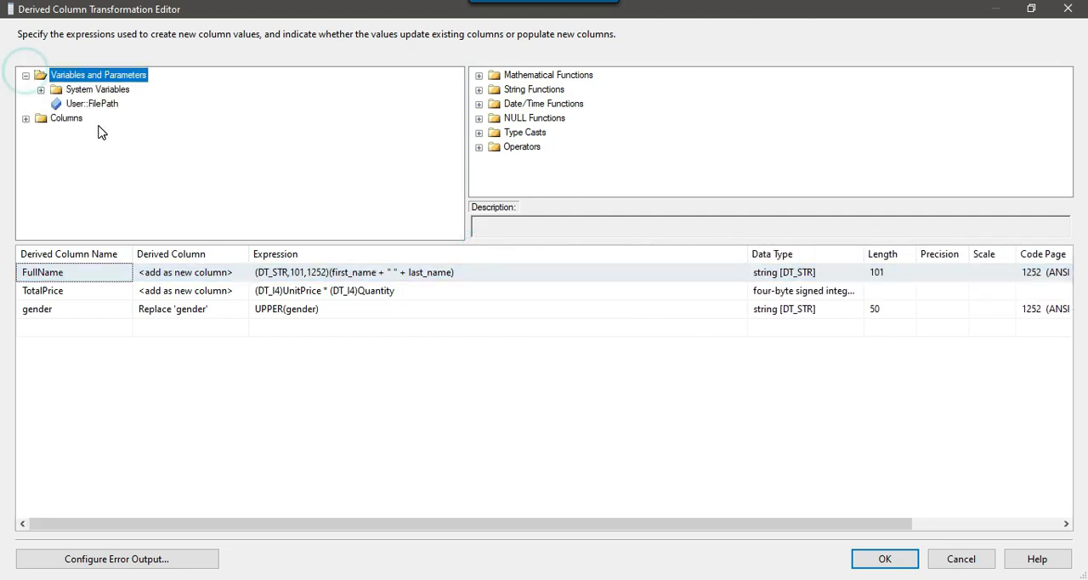
drag(92, 103, 312, 333)
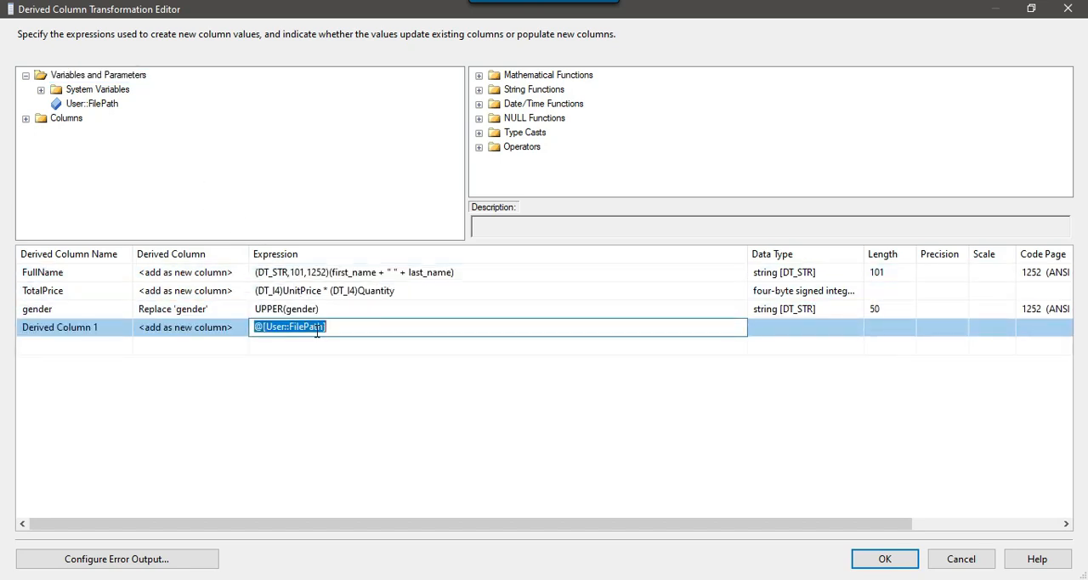
click(381, 331)
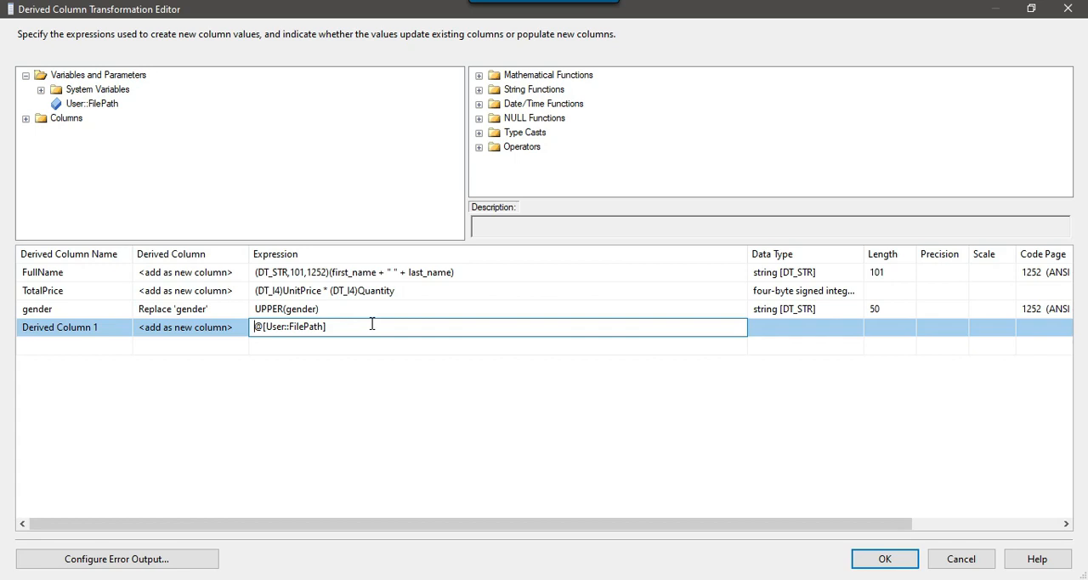
Wrap the User::FilePath variable in the REVERSE string function in the new column's expression
click(479, 89)
scroll(632, 164, down, 3)
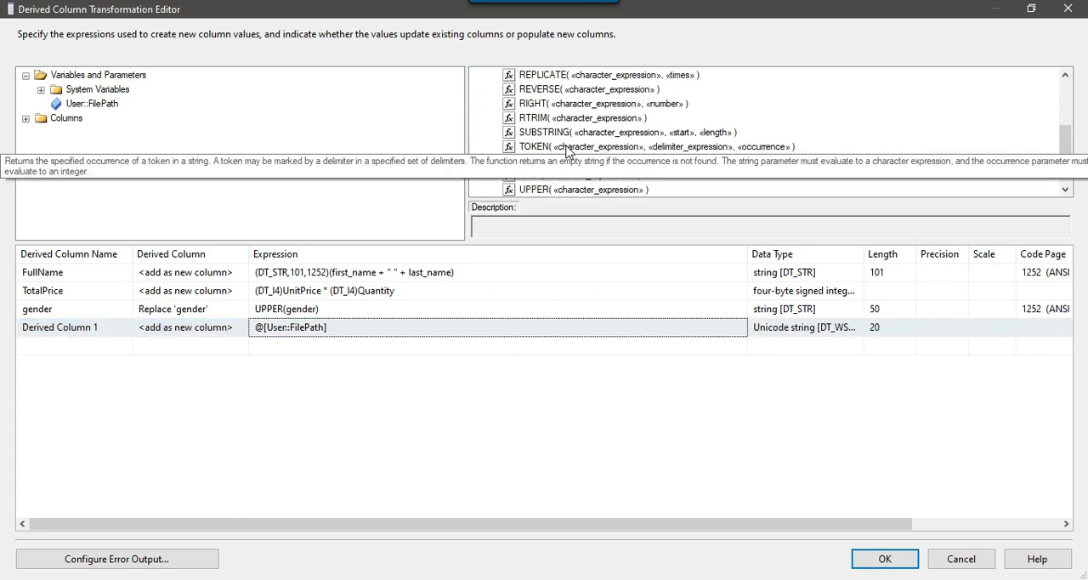
drag(575, 96, 256, 332)
drag(493, 326, 403, 330)
key(ctrl+x)
double_click(298, 327)
key(ctrl+v)
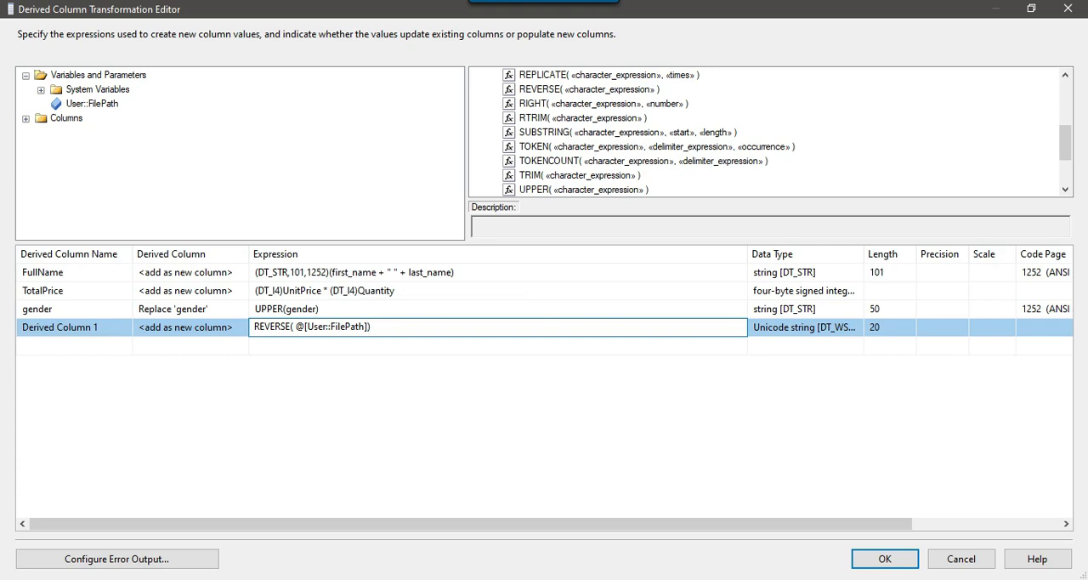
Switch to Notepad, write the sample path D:\FILES\PRODUCT.CSV below the requirements list and highlight its file name
click(390, 579)
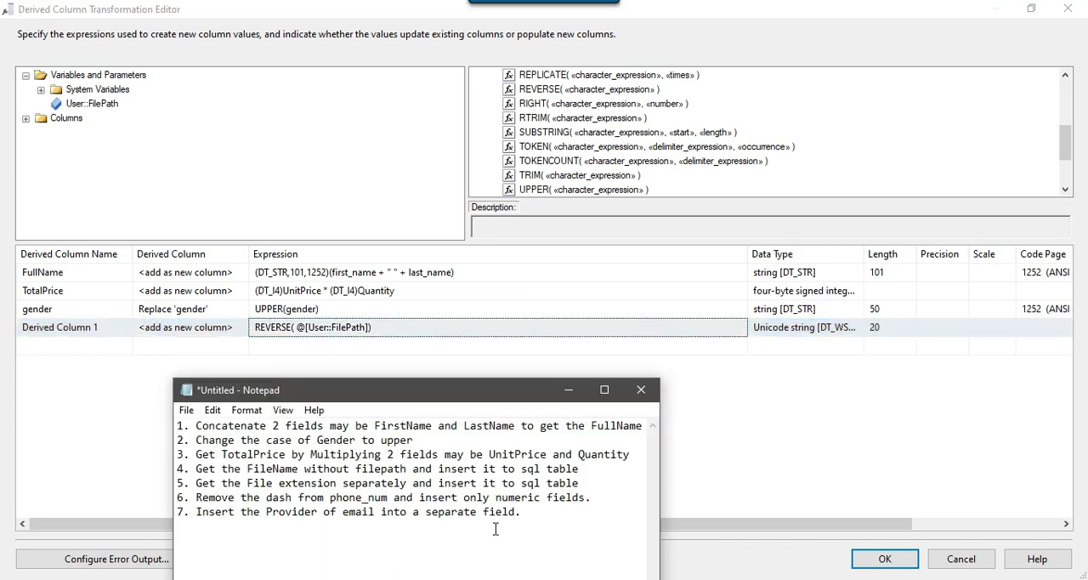
text(D)
key(BackSpace)
key(Return)
text(D:\FILES\P)
key(shift+Left)
key(shift+Left)
key(shift+Left)
key(shift+Left)
key(shift+Left)
key(Left)
drag(234, 541, 325, 545)
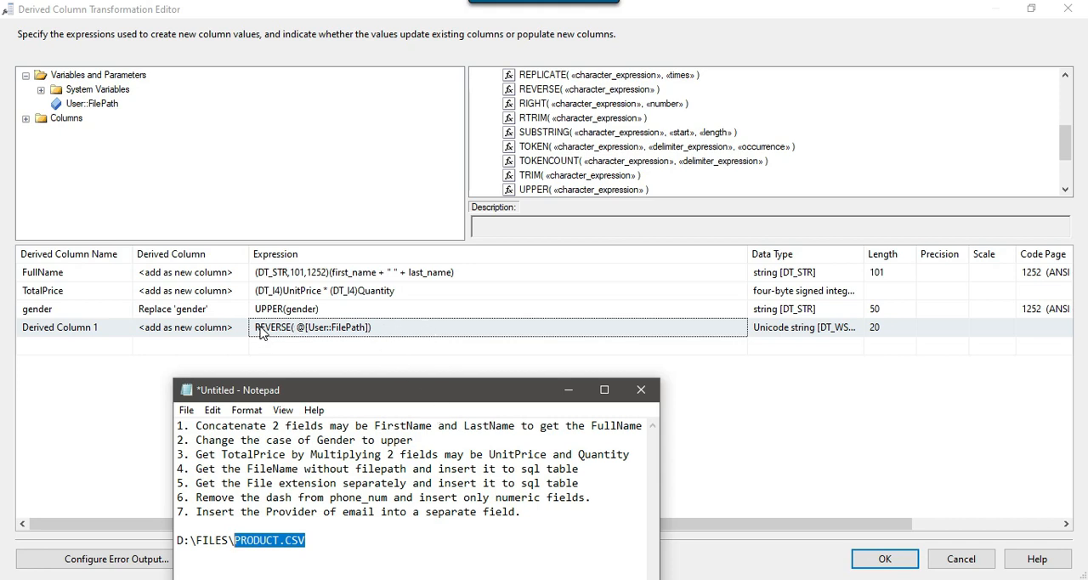
Return to the Derived Column editor and nest the REVERSE expression as the character expression of a FINDSTRING function
click(612, 123)
scroll(595, 127, up, 4)
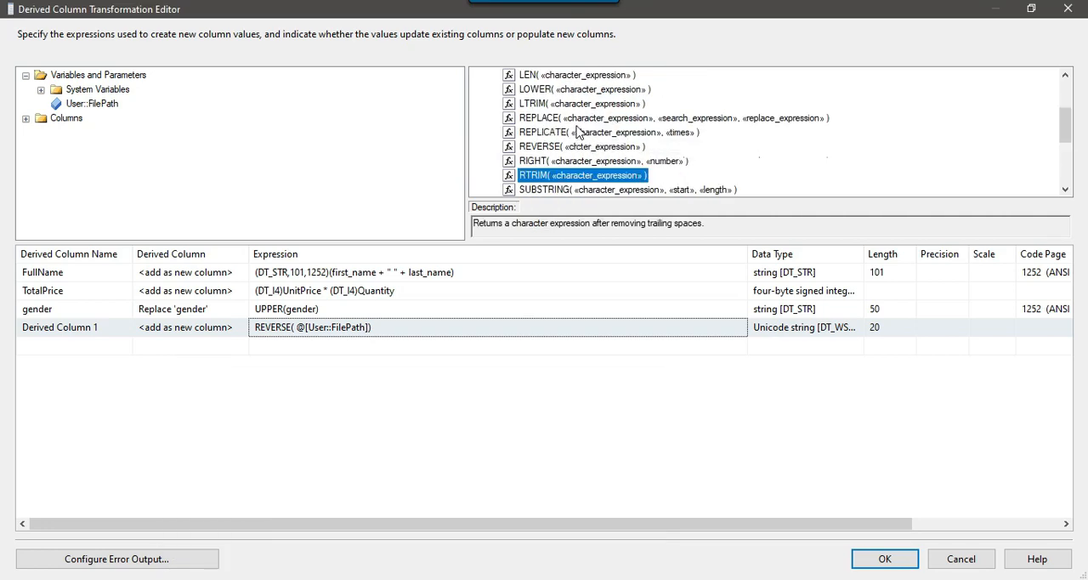
drag(551, 119, 252, 334)
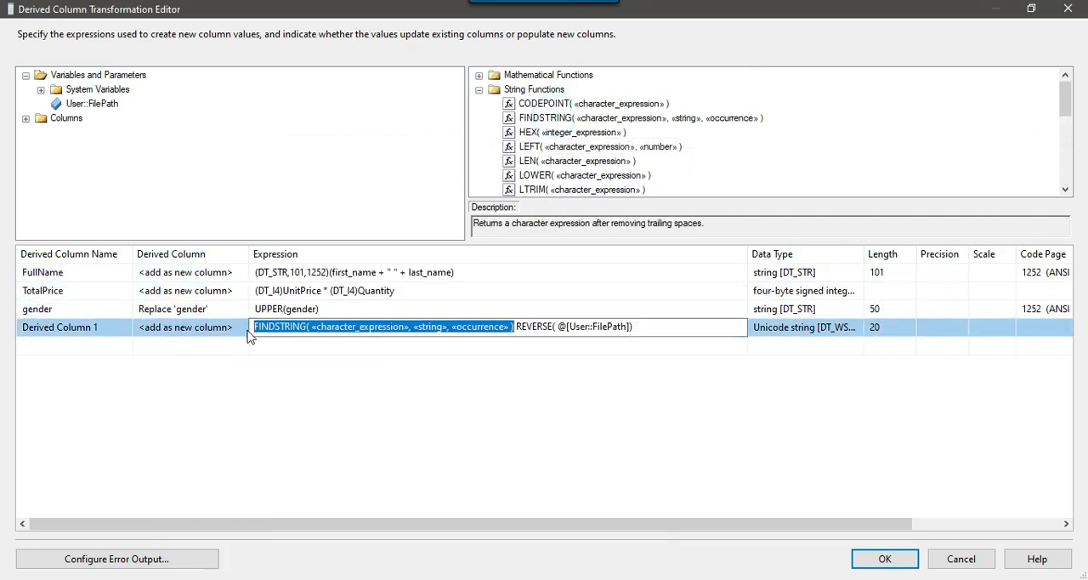
click(514, 326)
shift+click(650, 323)
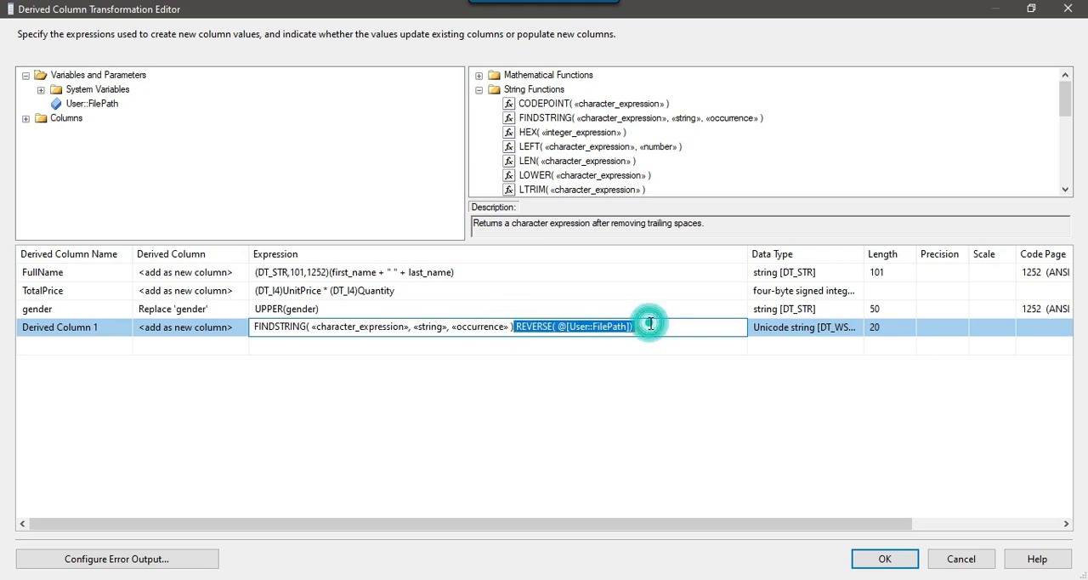
key(ctrl+x)
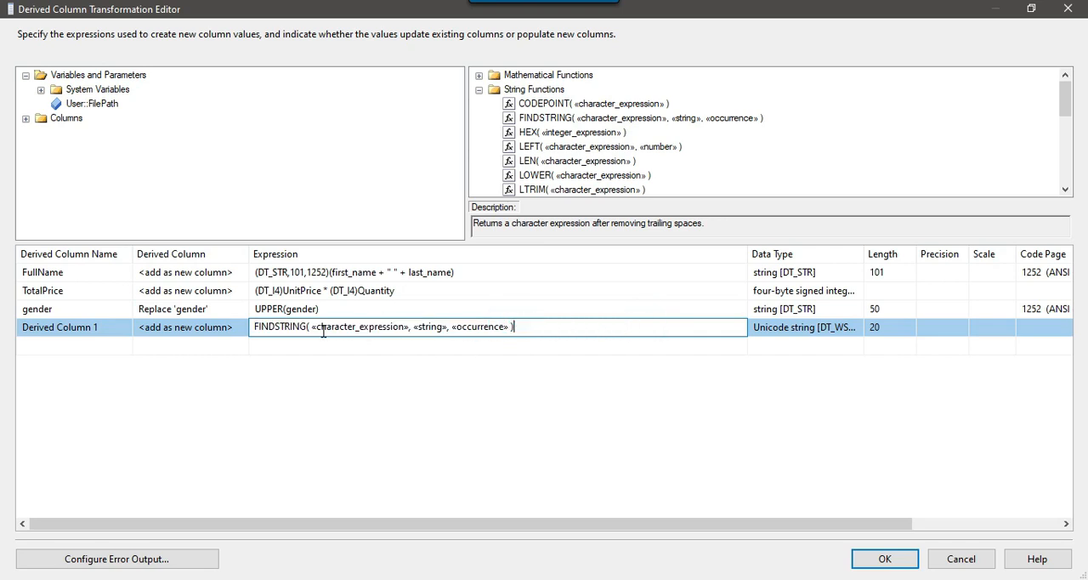
drag(314, 328, 409, 327)
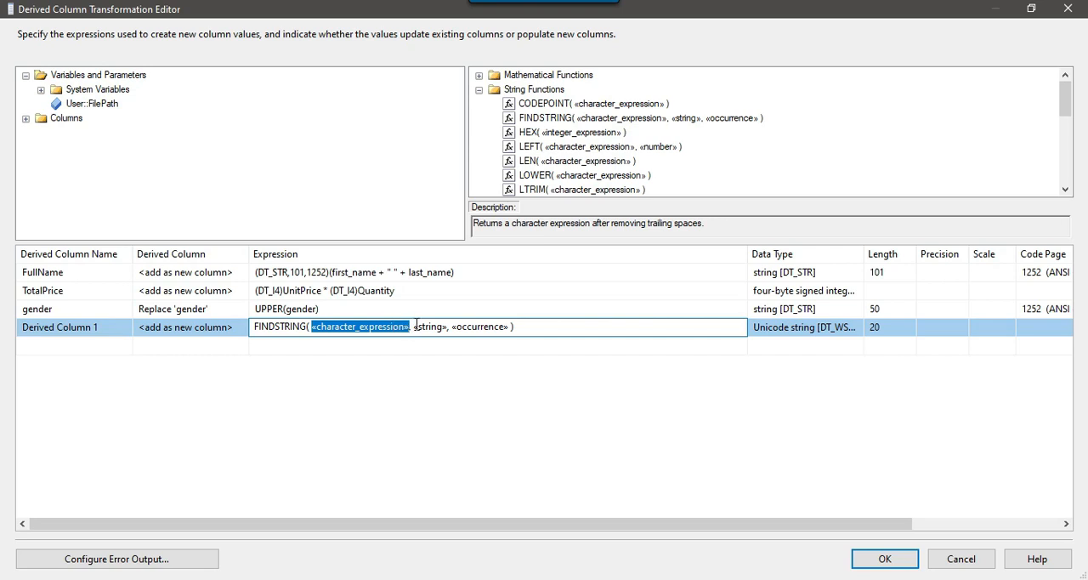
key(ctrl+v)
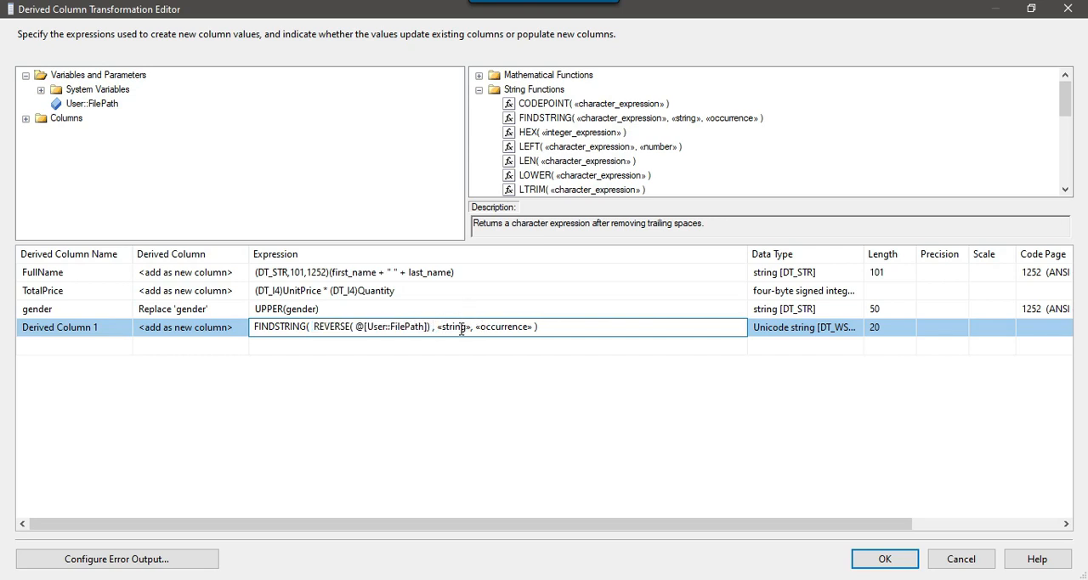
Set the FINDSTRING search string to "\\" and its occurrence to 1, and commit the expression
drag(439, 328, 479, 330)
key(Delete)
text("\\")
drag(469, 327, 510, 327)
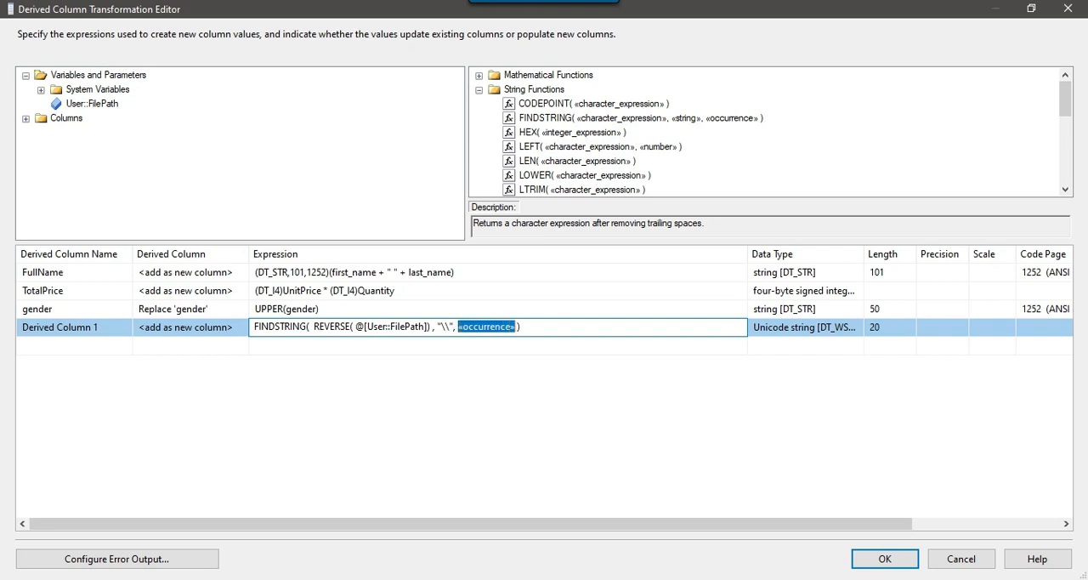
text(1)
key(Return)
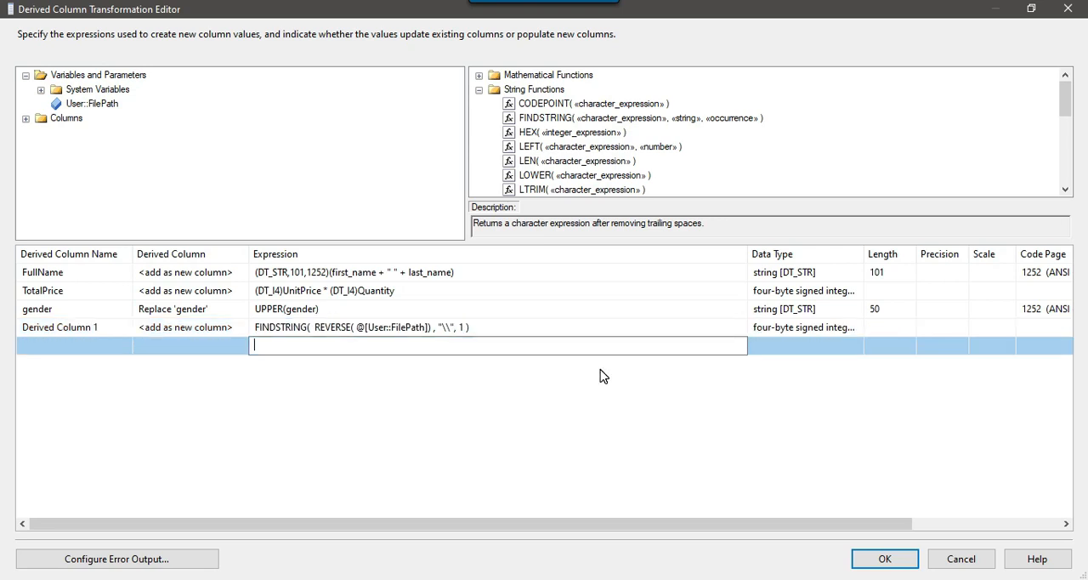
Switch to Notepad and examine the last backslash and the file name in the sample path
key(alt+Tab)
drag(227, 540, 235, 540)
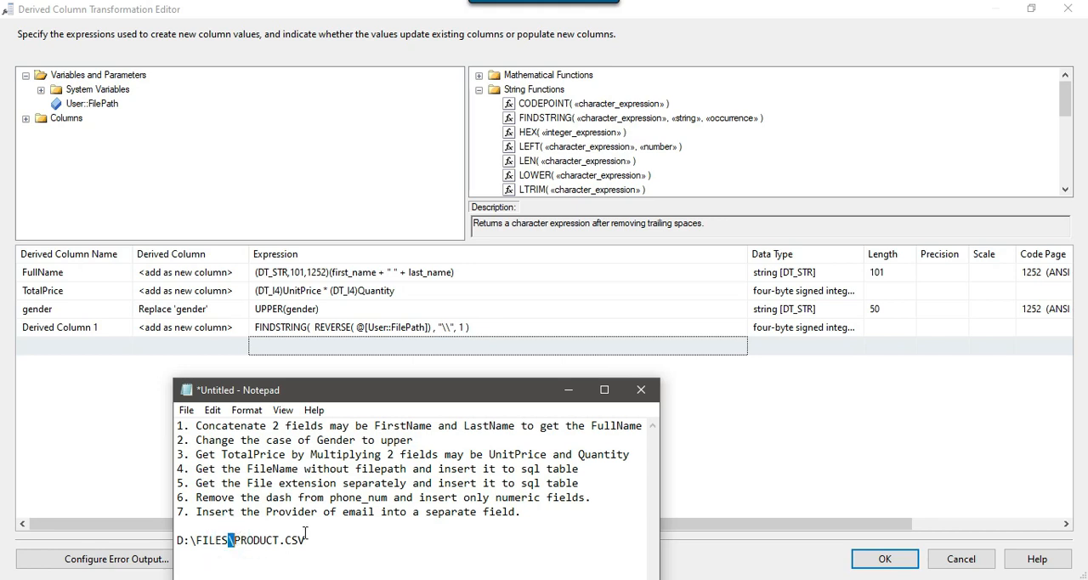
drag(332, 540, 235, 540)
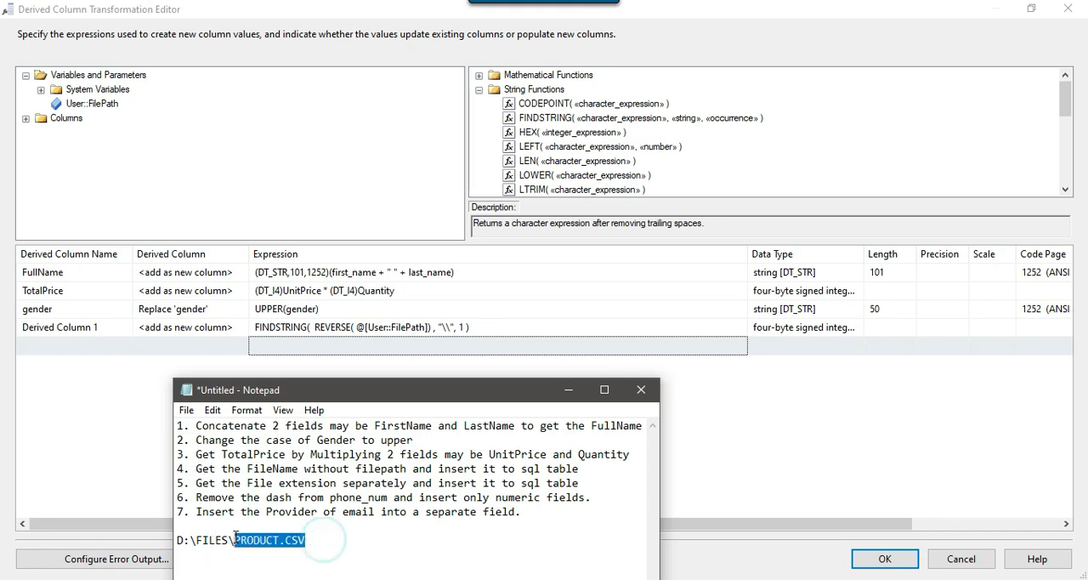
click(230, 540)
drag(237, 540, 239, 544)
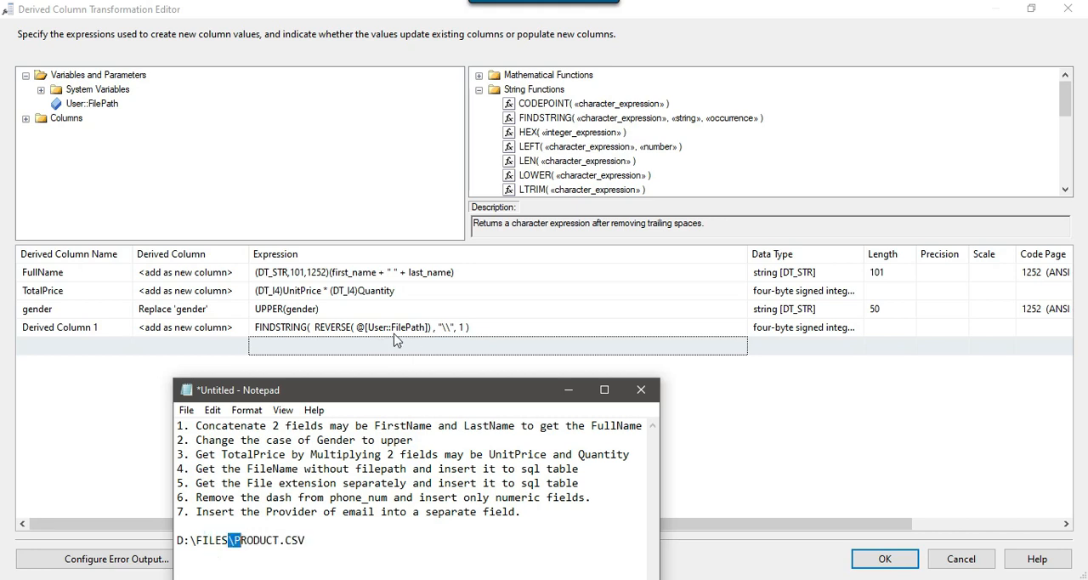
Cut the FINDSTRING expression out of the new column, leaving a RIGHT function with User::FilePath as its character expression
click(370, 328)
click(489, 324)
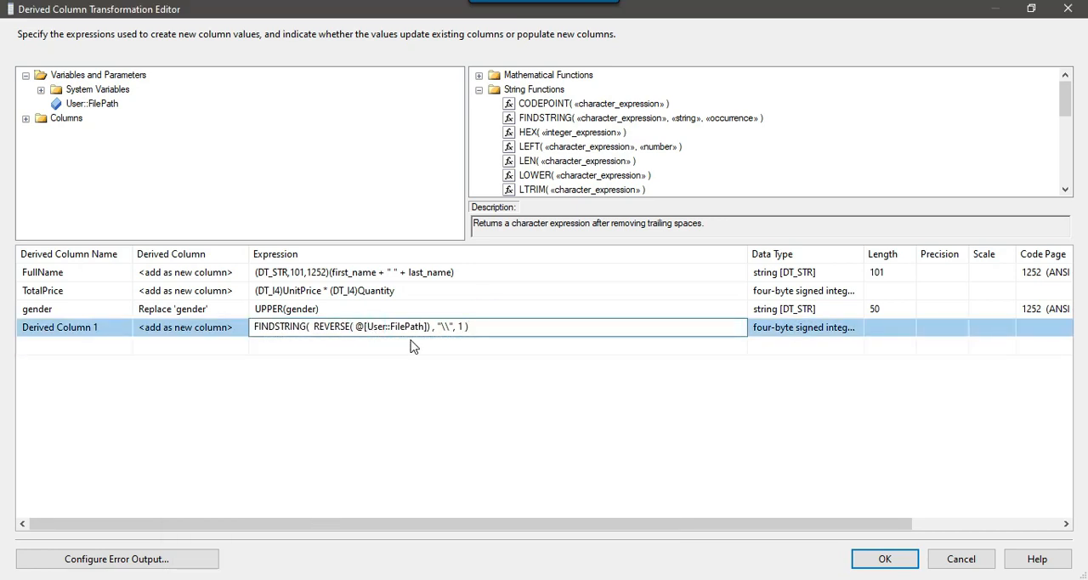
scroll(615, 141, down, 5)
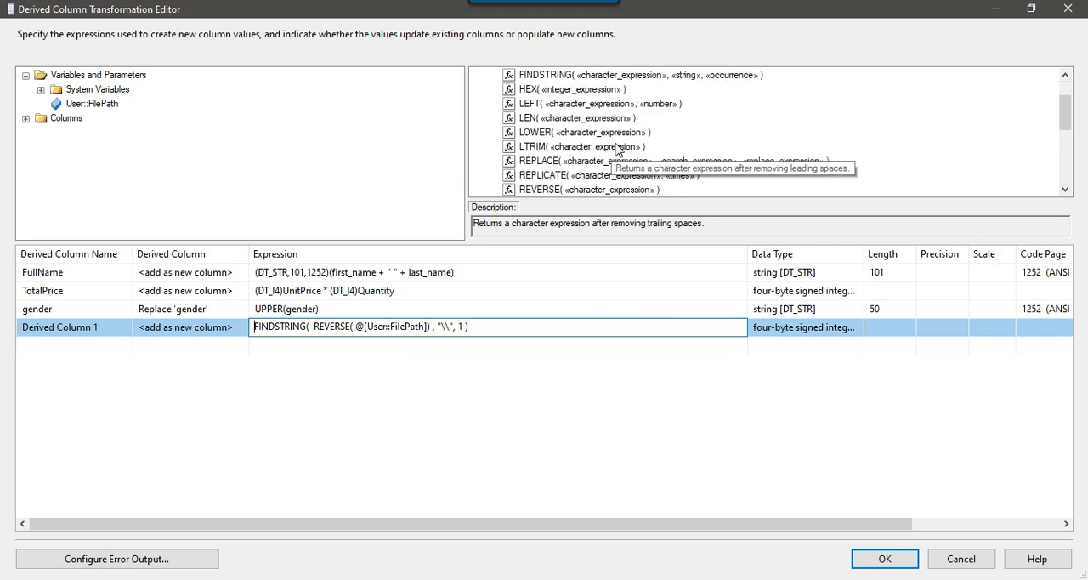
scroll(616, 141, up, 2)
drag(596, 117, 280, 330)
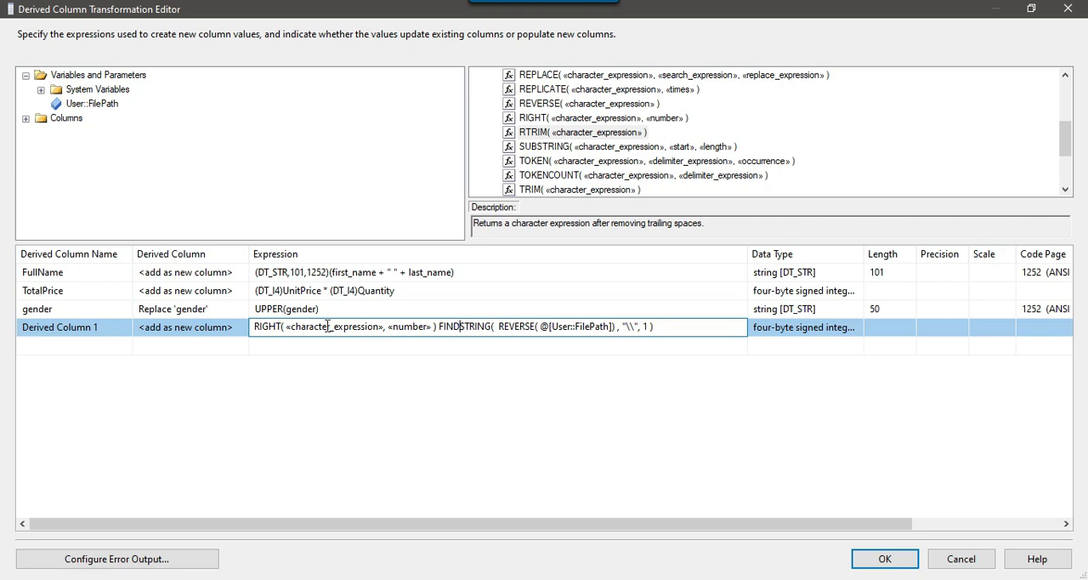
drag(285, 327, 384, 326)
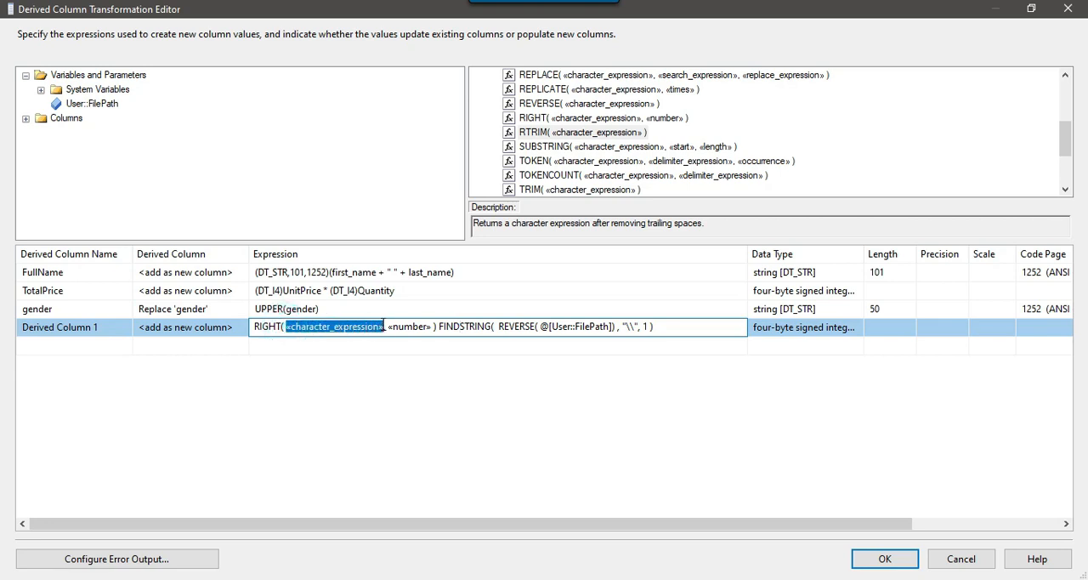
key(Delete)
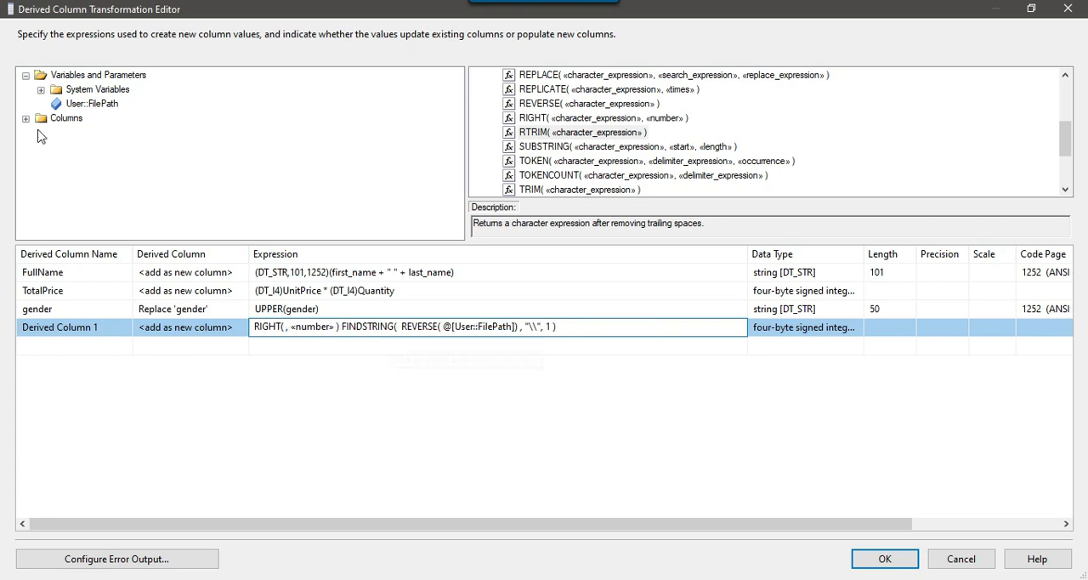
drag(100, 109, 288, 336)
drag(364, 327, 636, 326)
key(ctrl+c)
key(Delete)
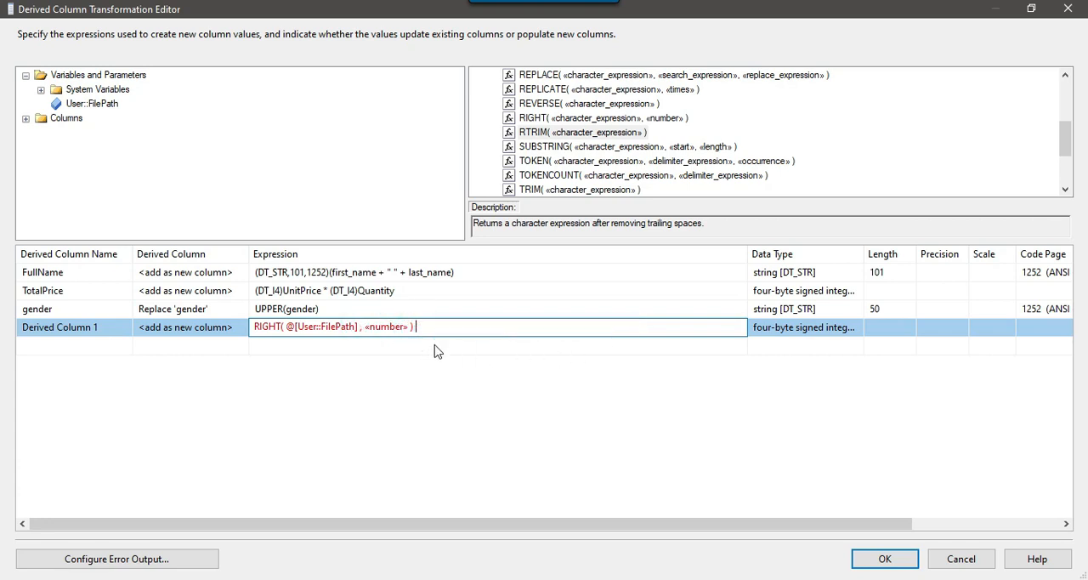
Paste the FINDSTRING expression as the RIGHT function's number argument, subtract 1 from it and commit the expression
drag(365, 326, 411, 327)
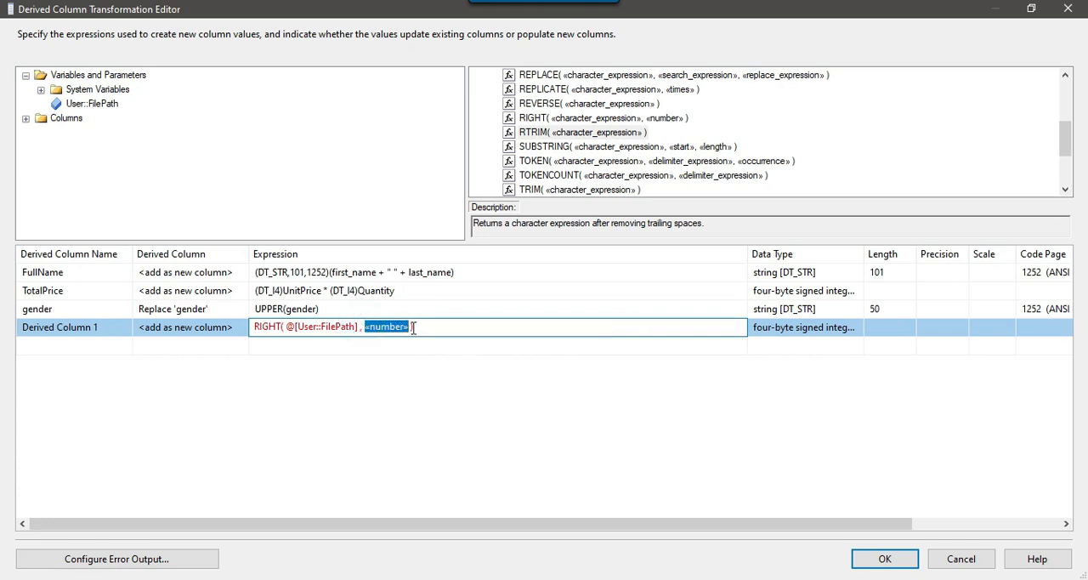
key(ctrl+v)
text(-)
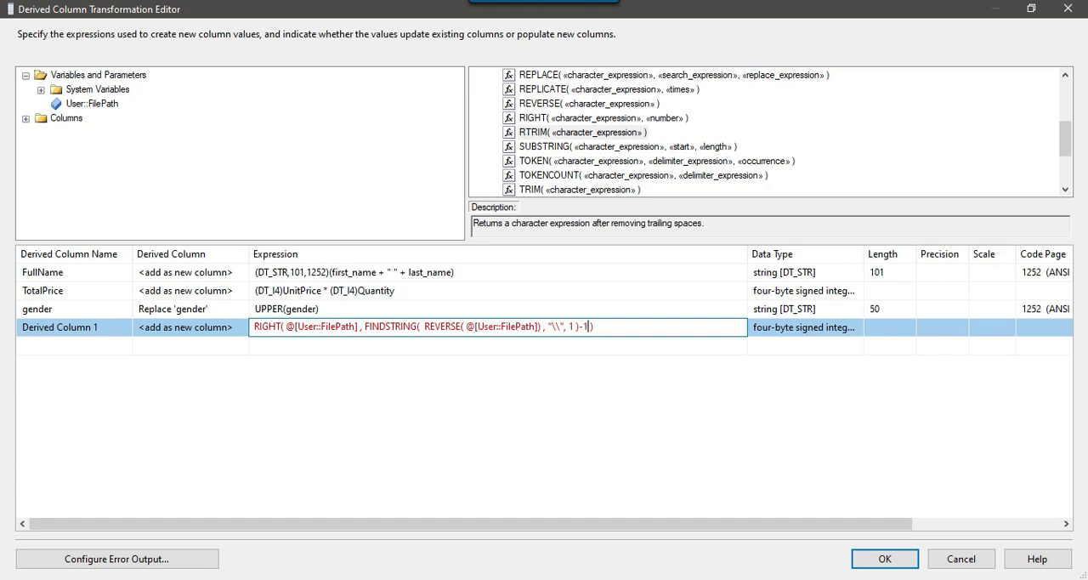
text(1)
click(444, 348)
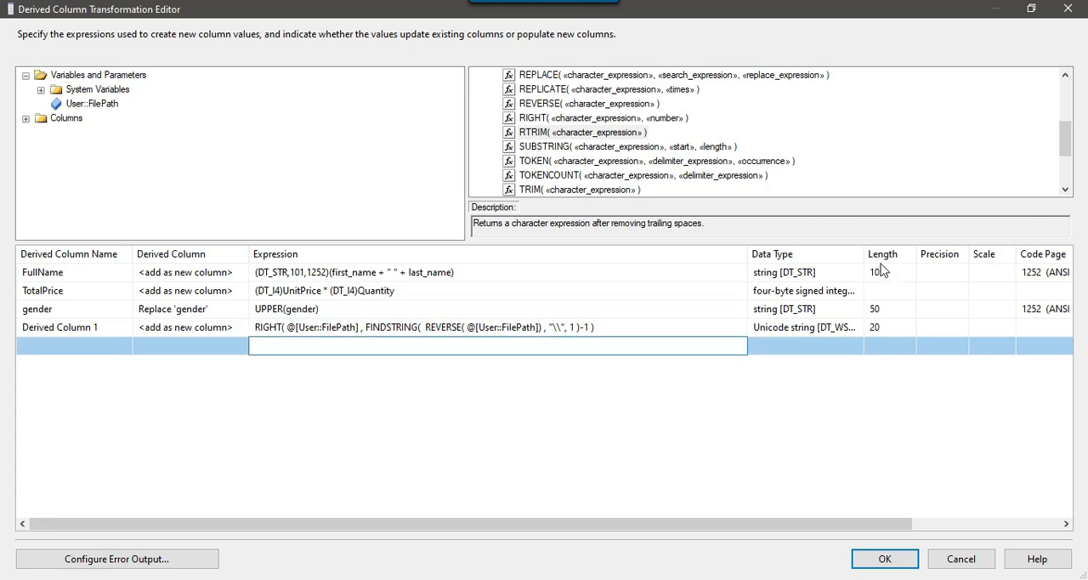
Widen the Data Type column and rename the new derived column to FileName
drag(864, 253, 918, 254)
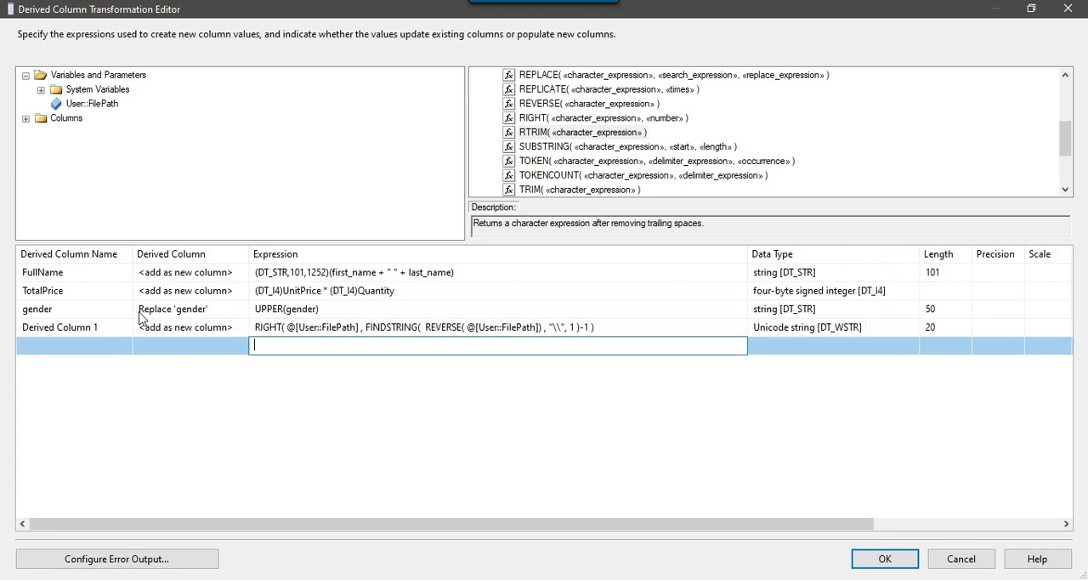
click(108, 327)
text(f)
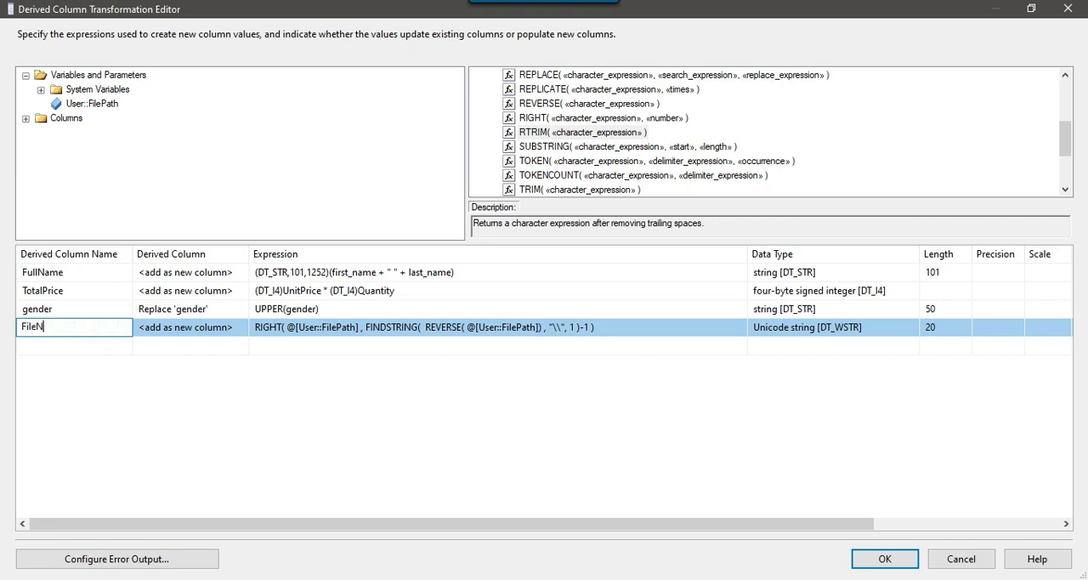
key(Return)
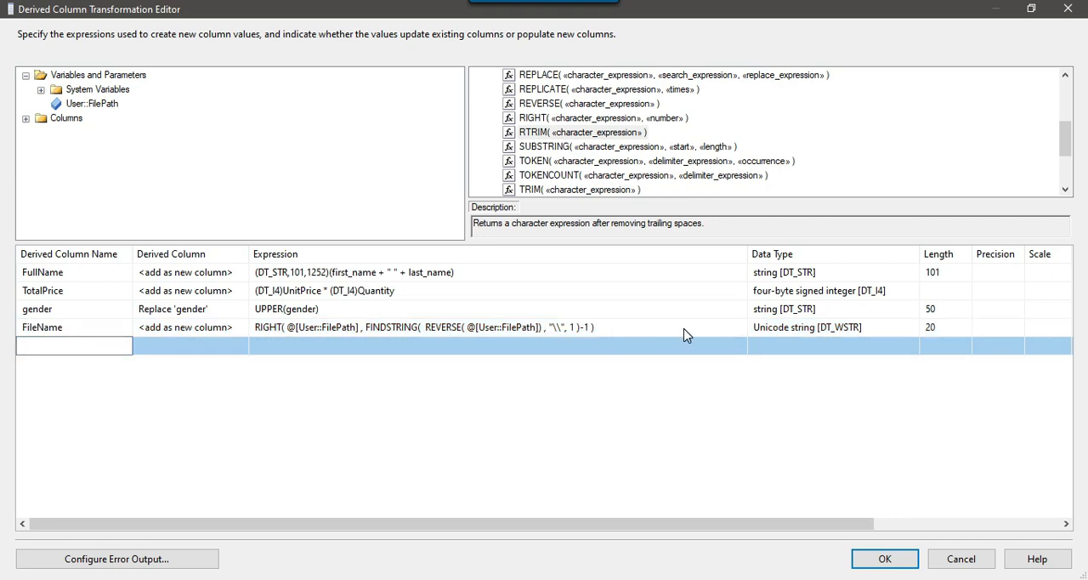
Narrow the Expression column slightly and review the FileName expression against the other derived column expressions
drag(747, 248, 722, 252)
click(595, 330)
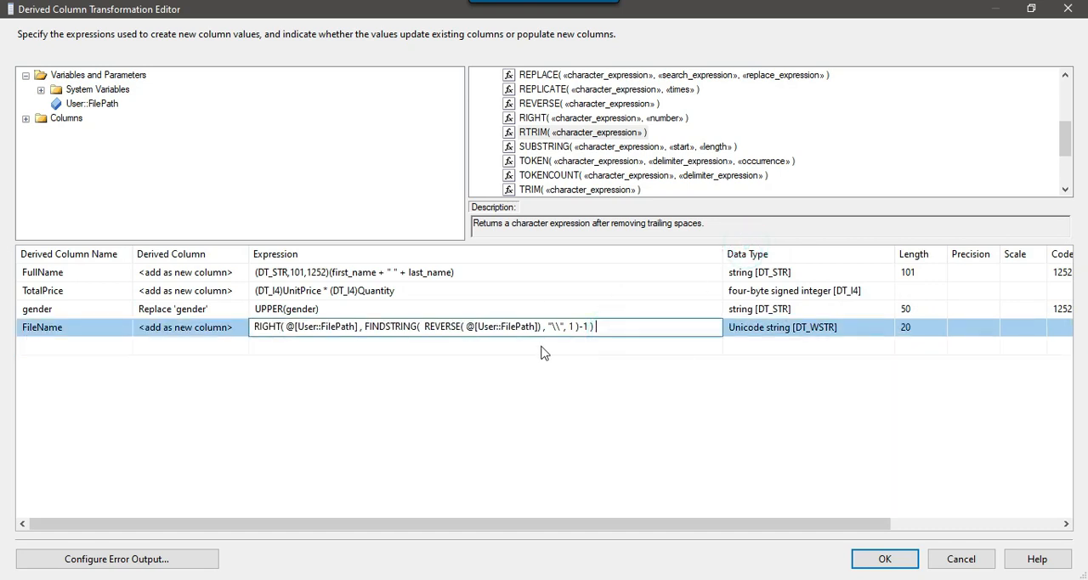
click(680, 349)
click(621, 327)
drag(625, 327, 251, 329)
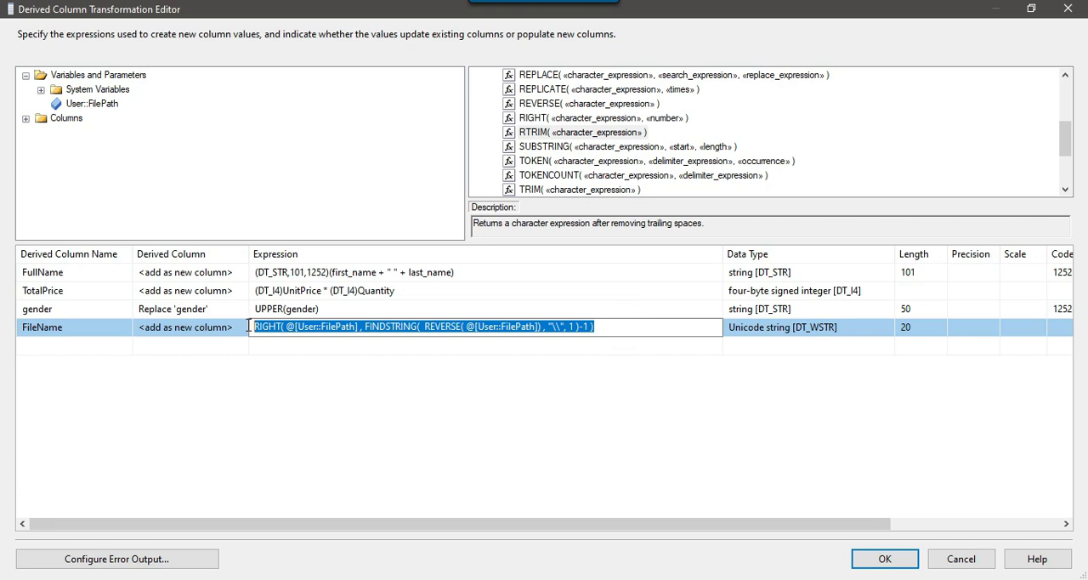
click(323, 309)
click(418, 292)
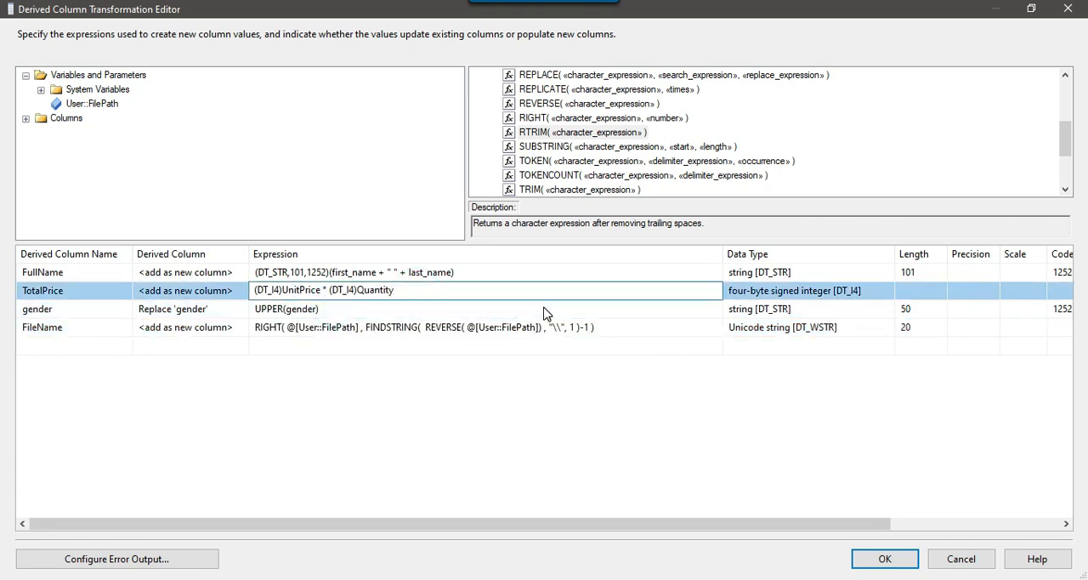
click(615, 326)
drag(616, 326, 254, 327)
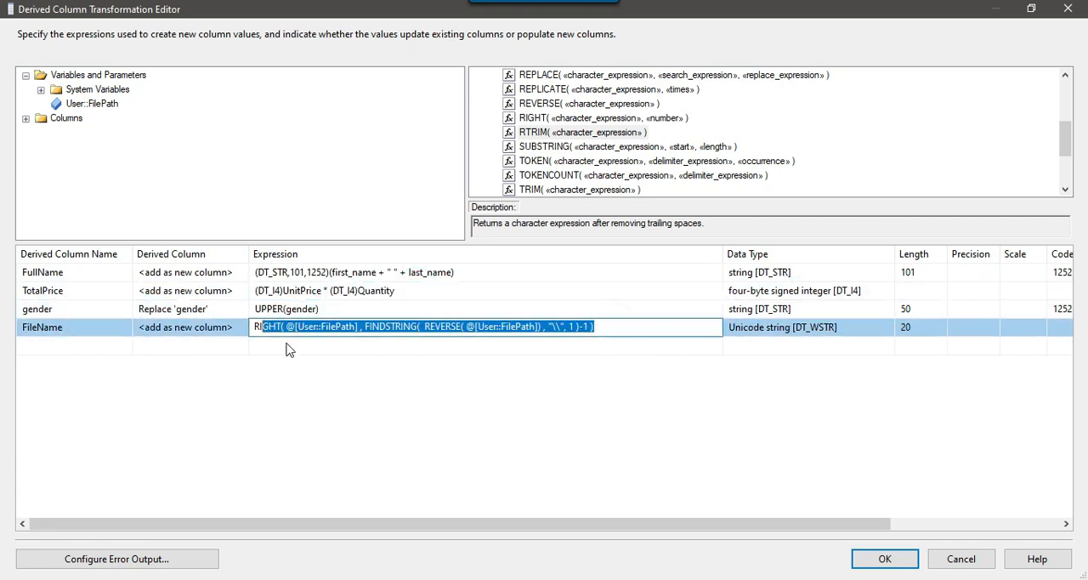
click(288, 343)
Switch to Notepad and review the file extension task and the sample path D:\FILES\PRODUCT.CSV
key(alt+Tab)
drag(196, 483, 585, 483)
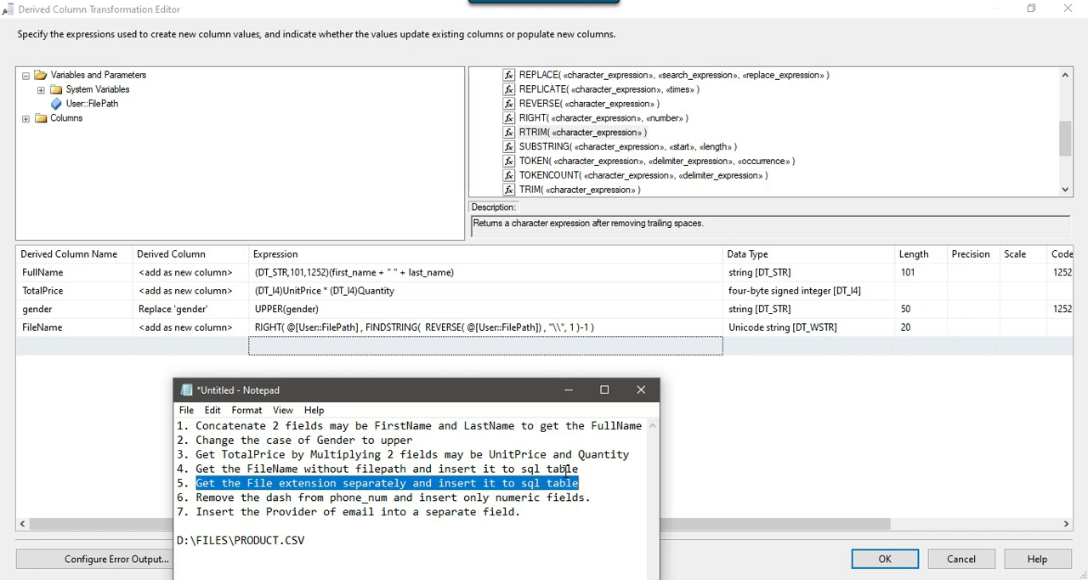
click(229, 542)
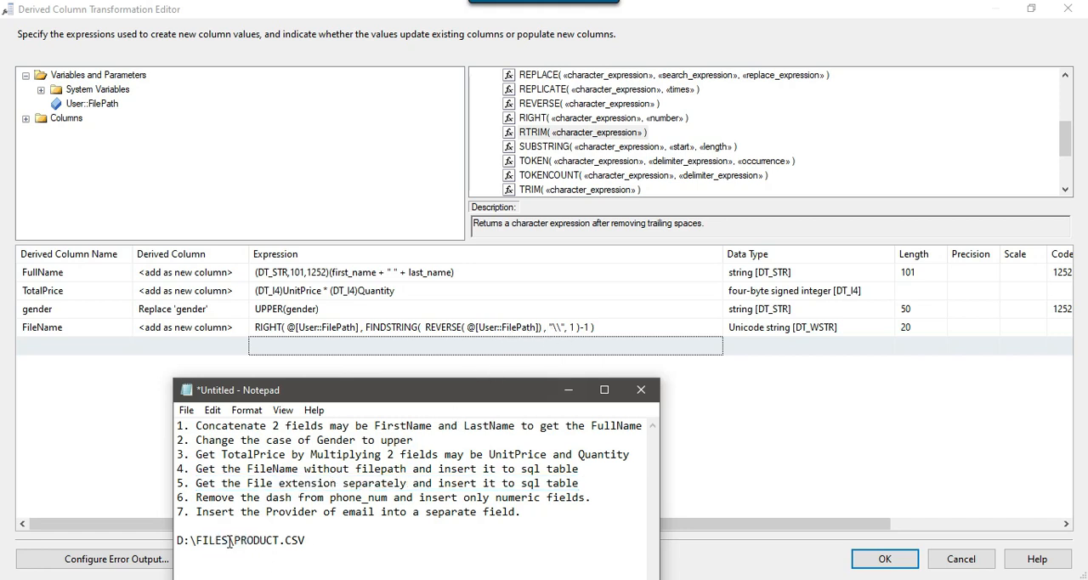
drag(229, 542, 235, 541)
click(307, 542)
drag(280, 542, 286, 542)
Switch to Product.csv in Excel, widen the ImagePath column and examine the image paths and their extensions
key(alt+Tab)
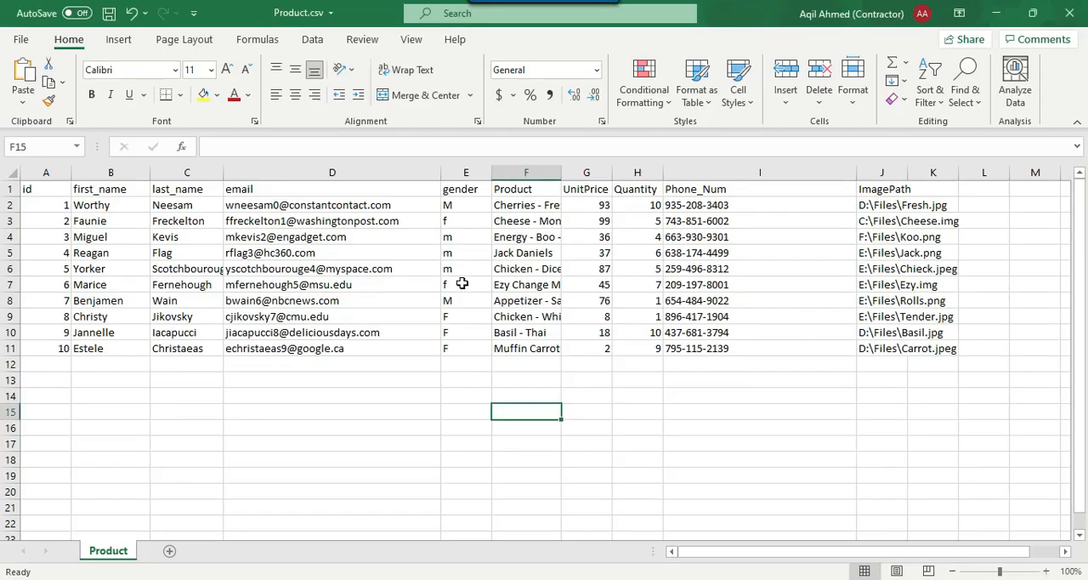
drag(908, 172, 997, 173)
drag(962, 205, 951, 351)
click(959, 209)
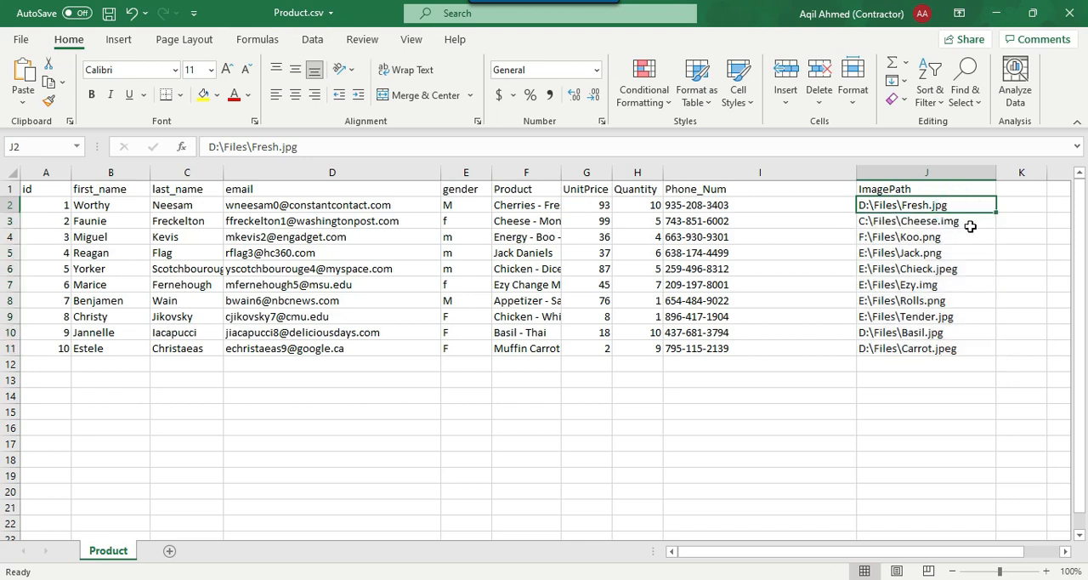
click(975, 224)
click(965, 239)
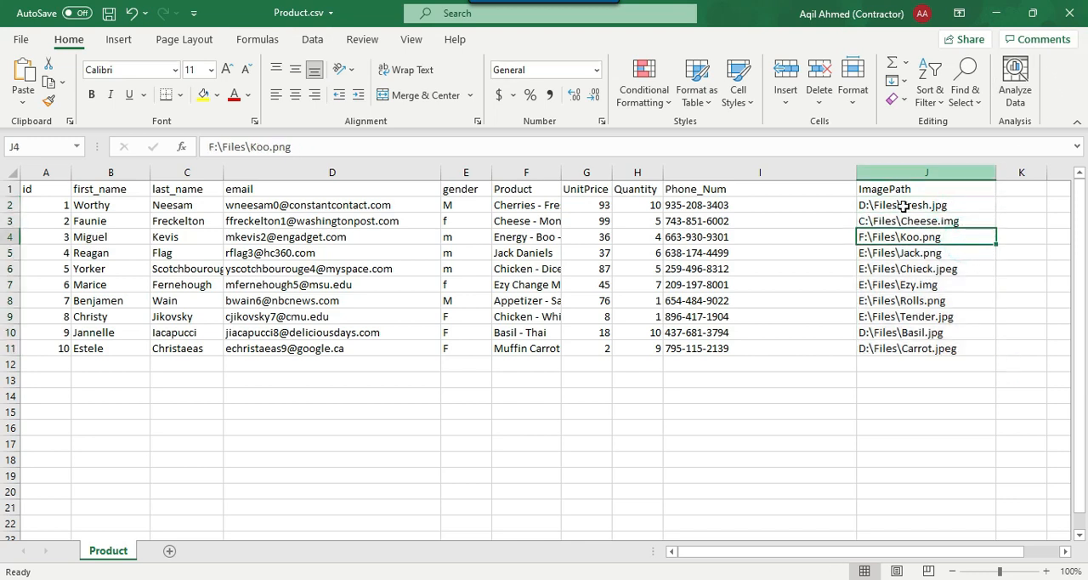
Return to the Derived Column Transformation Editor and copy the whole FileName expression into a new derived column
click(1012, 16)
click(614, 327)
drag(619, 326, 252, 327)
key(ctrl+c)
click(291, 350)
key(ctrl+v)
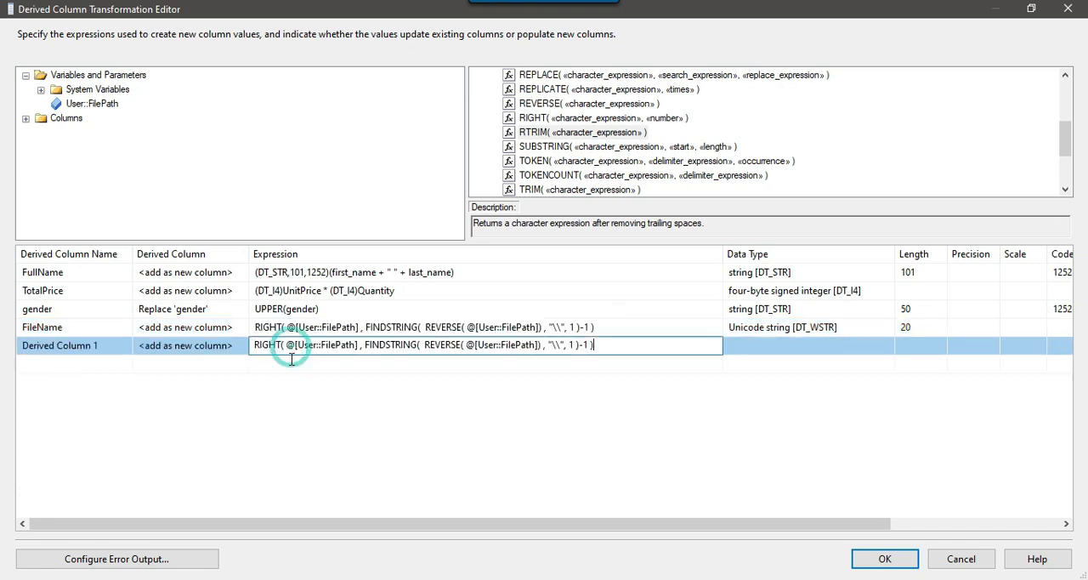
Rename the new derived column to FileExtension, reusing the word "extension" from the Notepad task list
click(113, 346)
drag(113, 351, 5, 357)
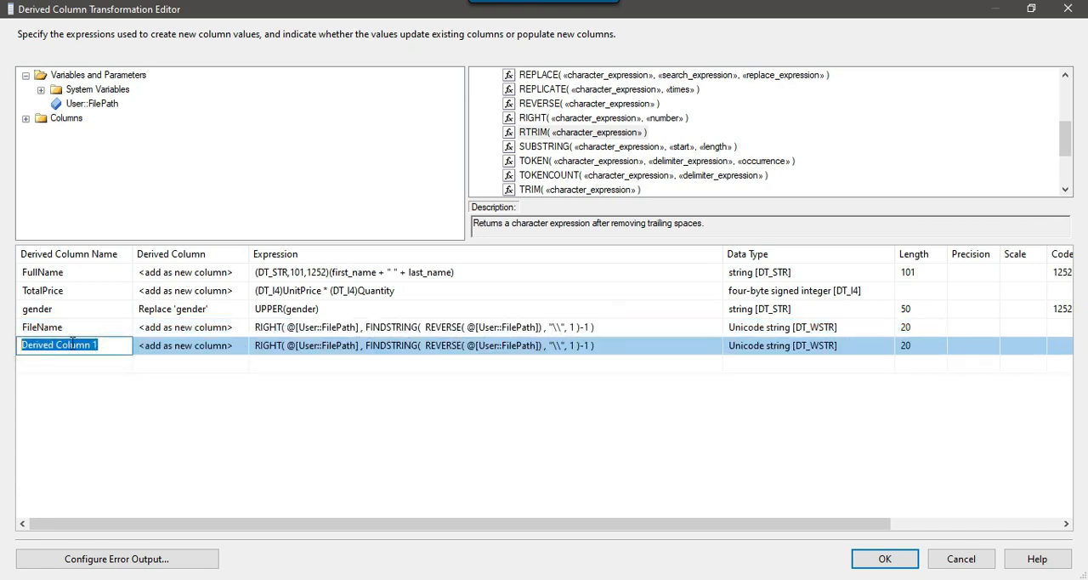
key(alt+Tab)
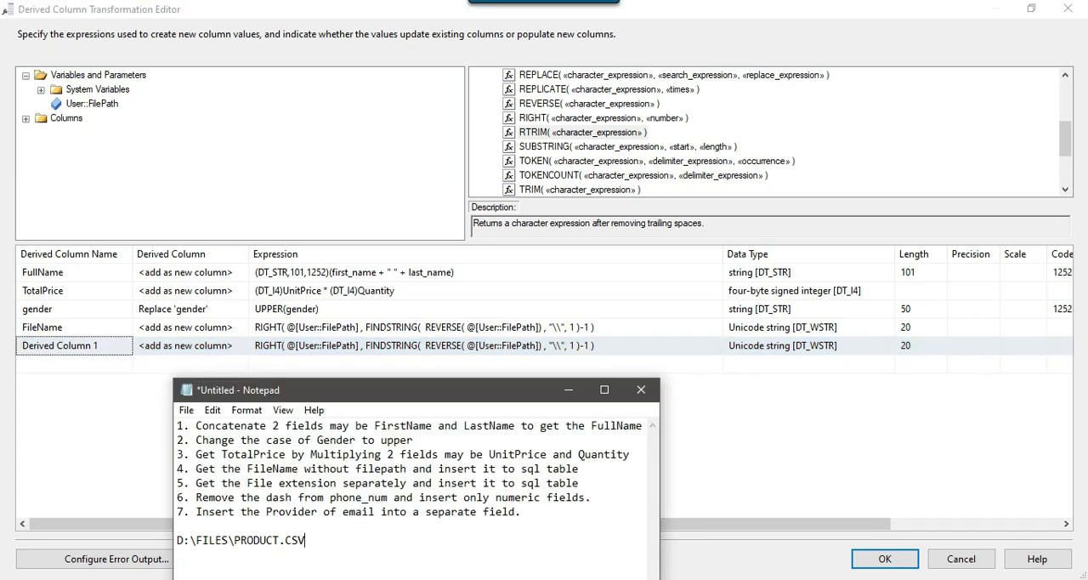
drag(279, 483, 338, 483)
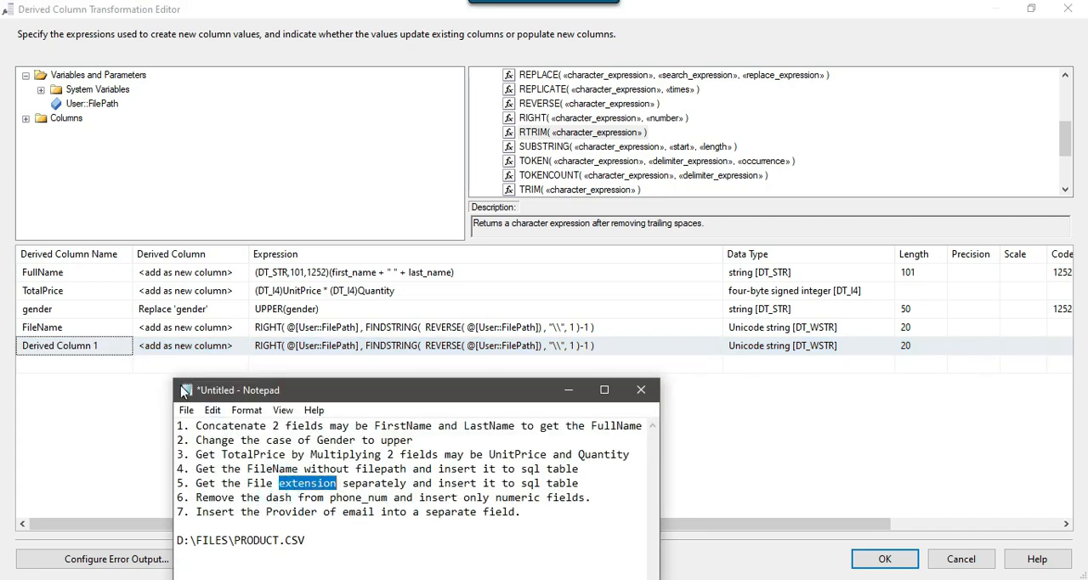
click(117, 356)
click(112, 351)
key(ctrl+v)
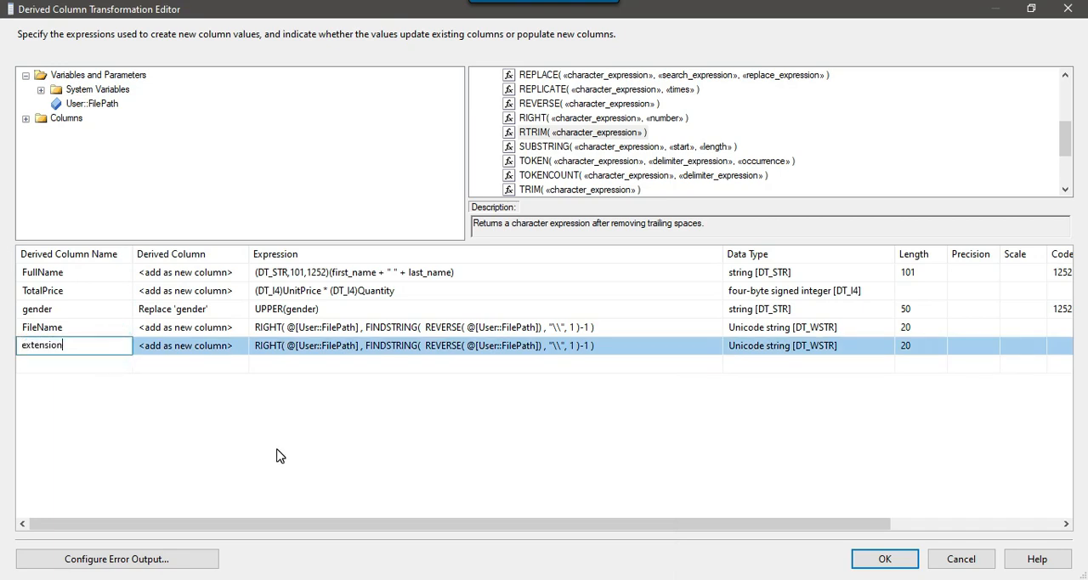
text(File)
click(668, 361)
Replace User::FilePath inside the REVERSE function of the FileExtension expression with the ImagePath column
click(536, 347)
drag(539, 346, 476, 347)
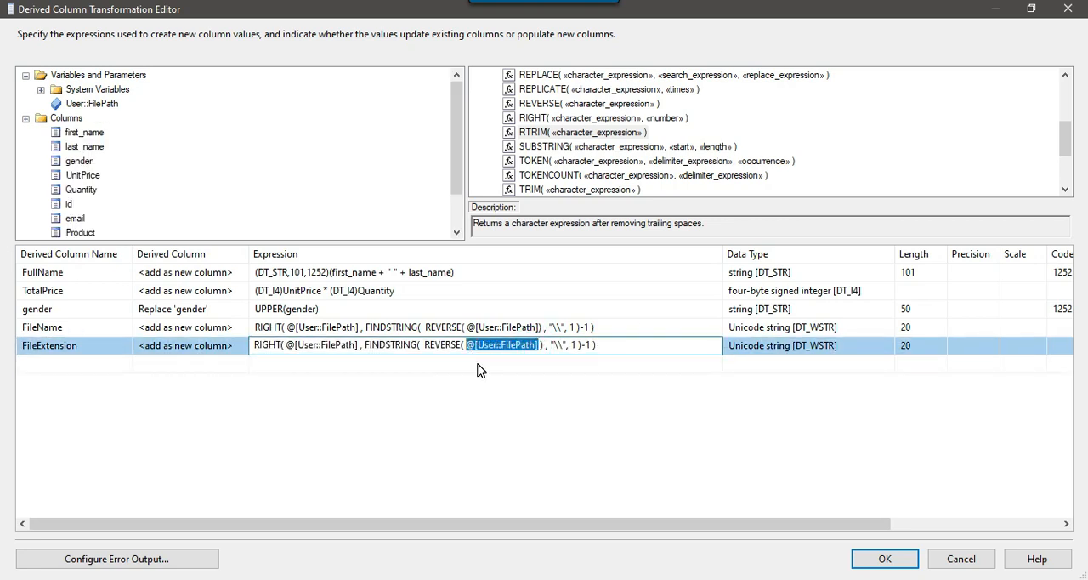
key(Delete)
scroll(61, 157, down, 1)
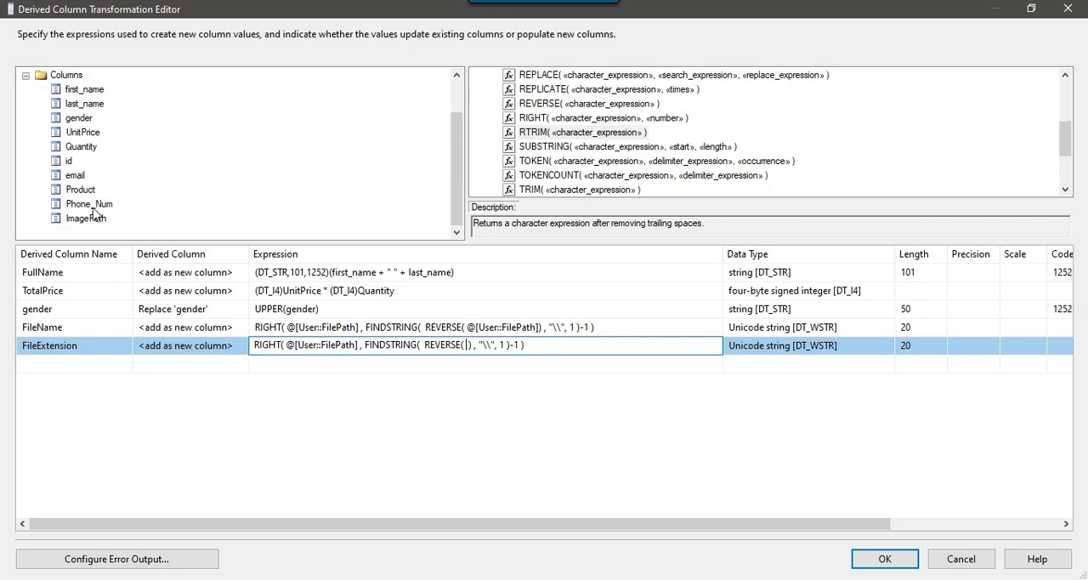
drag(93, 218, 466, 349)
Change the FINDSTRING search string in the FileExtension expression to "." and commit the expression
click(582, 350)
click(544, 346)
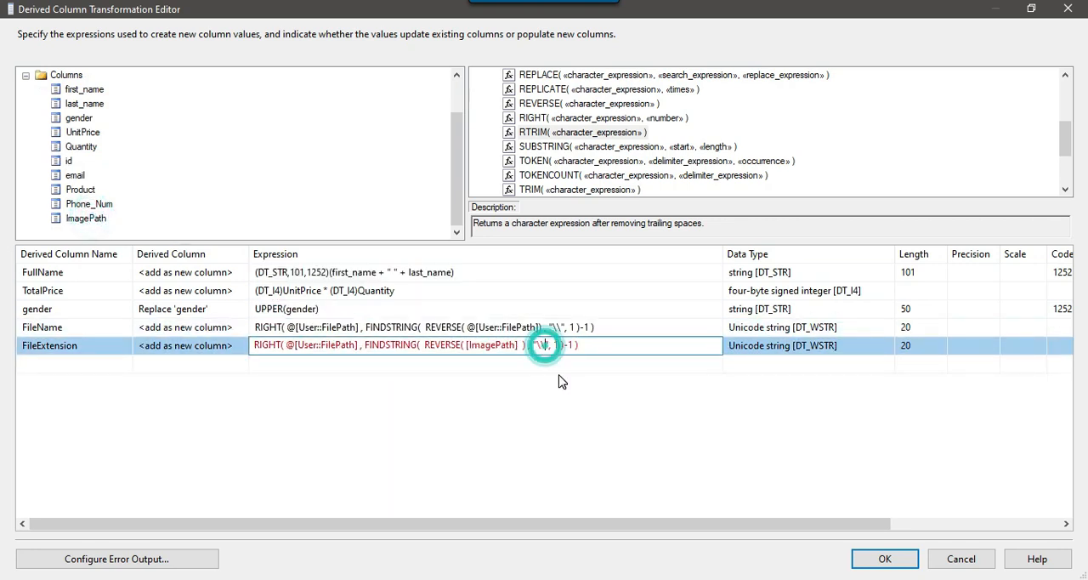
key(BackSpace)
key(BackSpace)
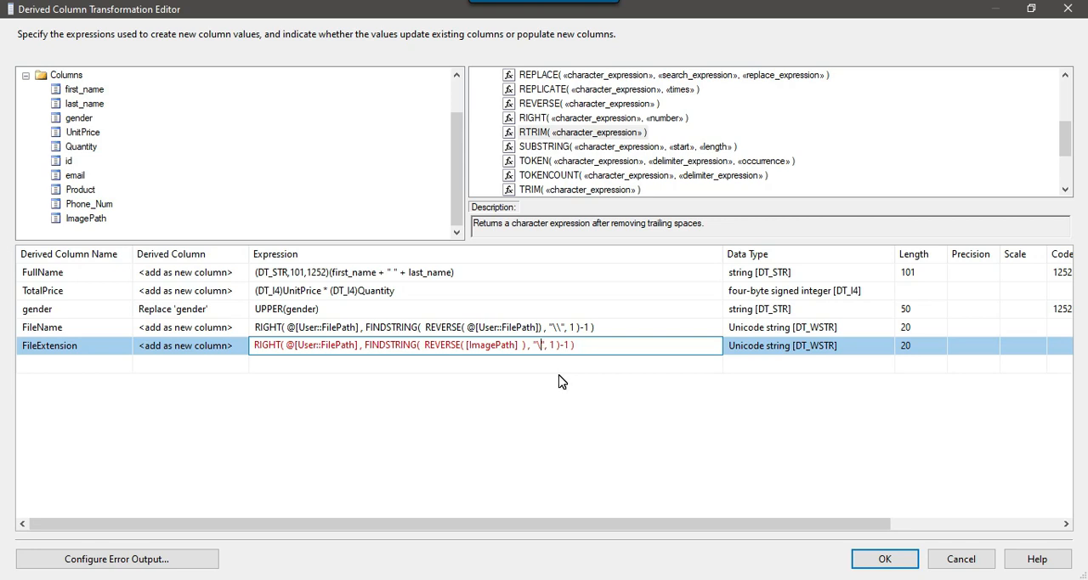
text(.)
key(Return)
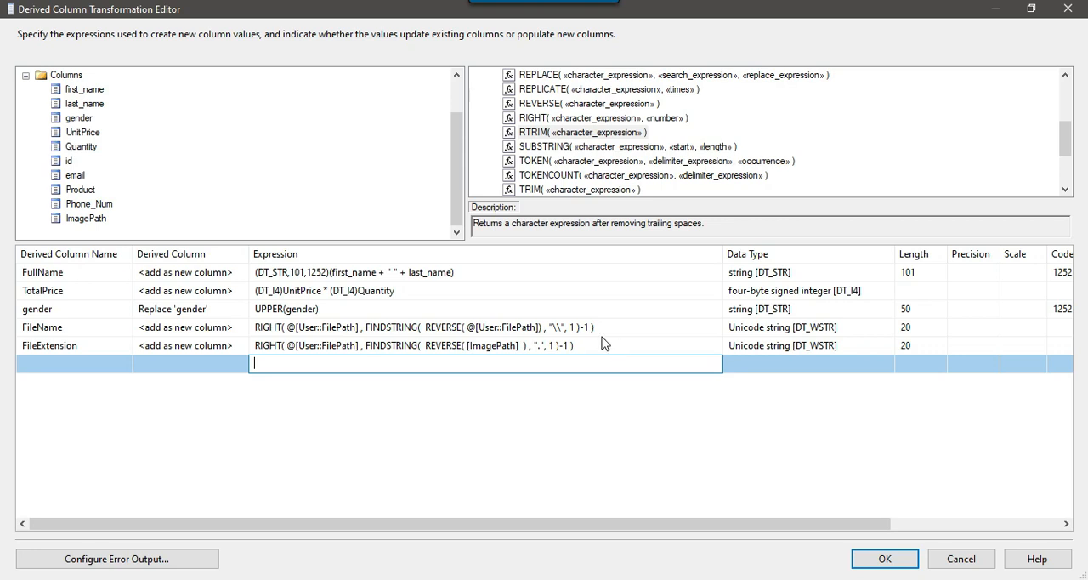
Compare the FileName and FileExtension expressions, and read the Notepad task about removing the dash from phone_num
click(559, 328)
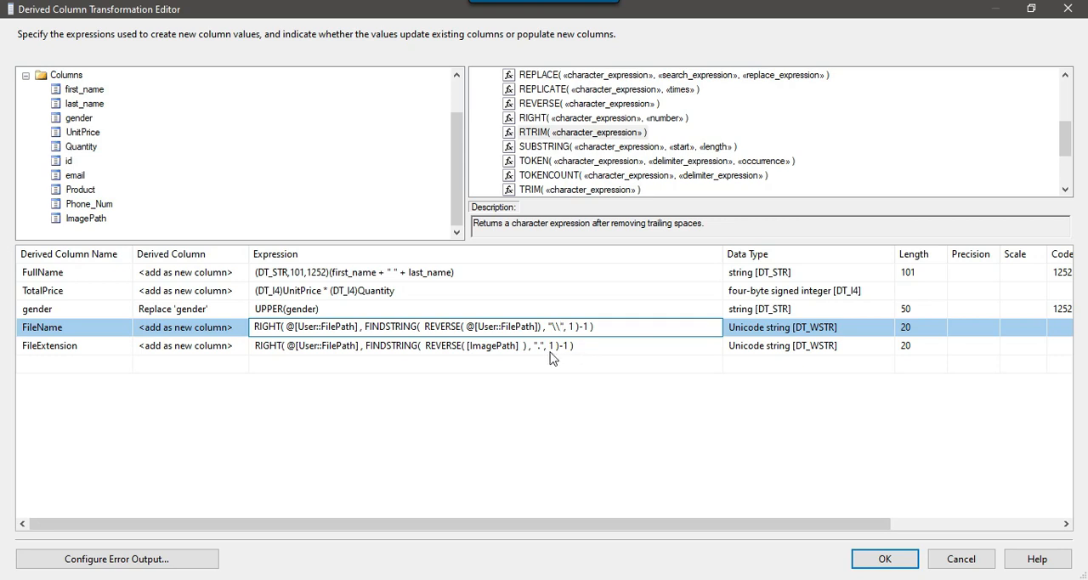
click(620, 360)
click(607, 345)
drag(607, 345, 258, 364)
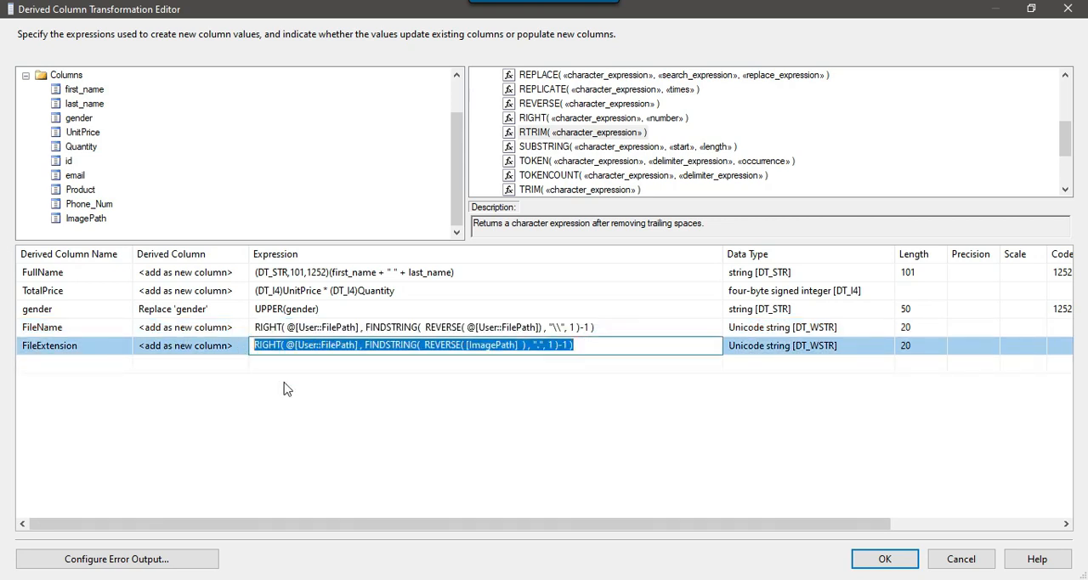
key(alt+Tab)
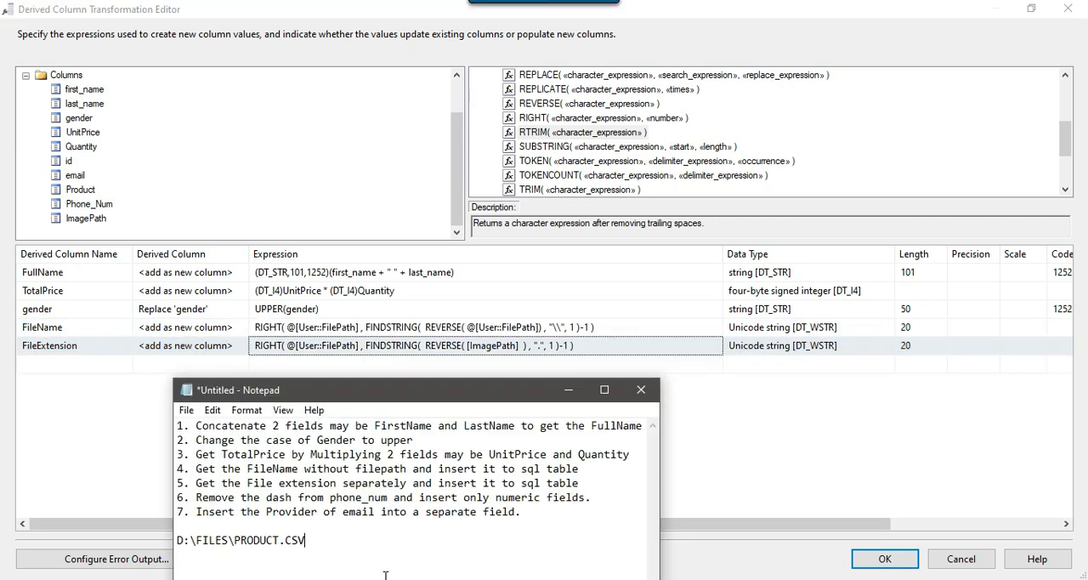
drag(579, 483, 595, 500)
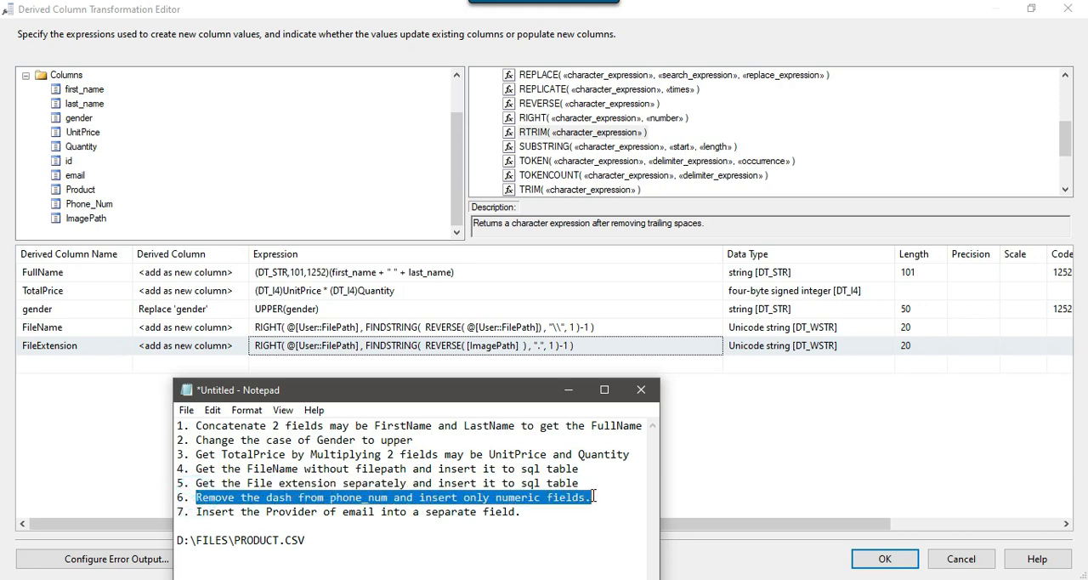
click(570, 389)
Add a derived column with Phone_Num as its expression and set it to replace 'Phone_Num'
click(437, 364)
drag(91, 204, 329, 366)
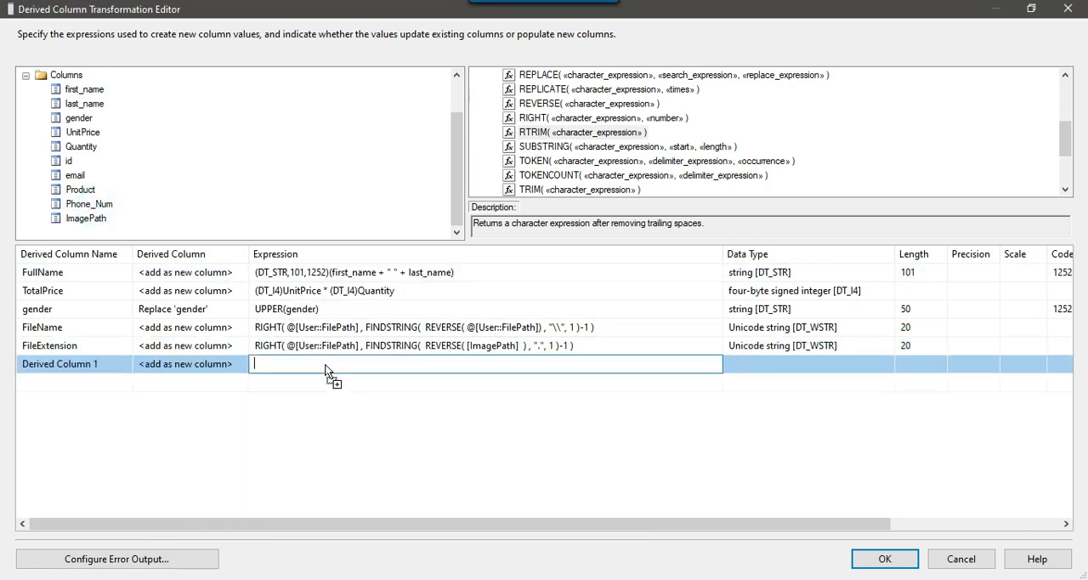
click(202, 364)
scroll(212, 383, down, 1)
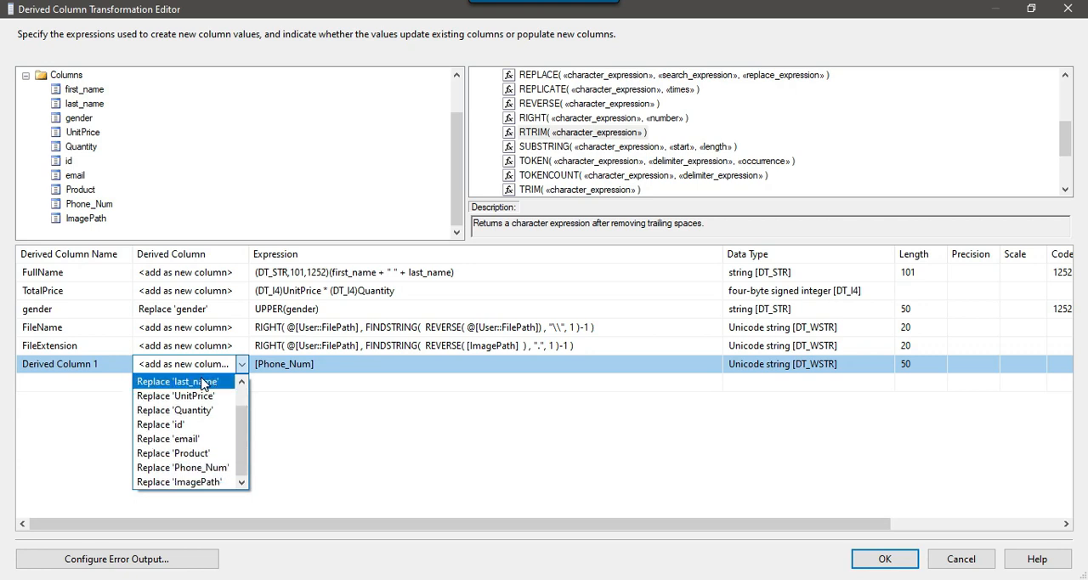
click(218, 468)
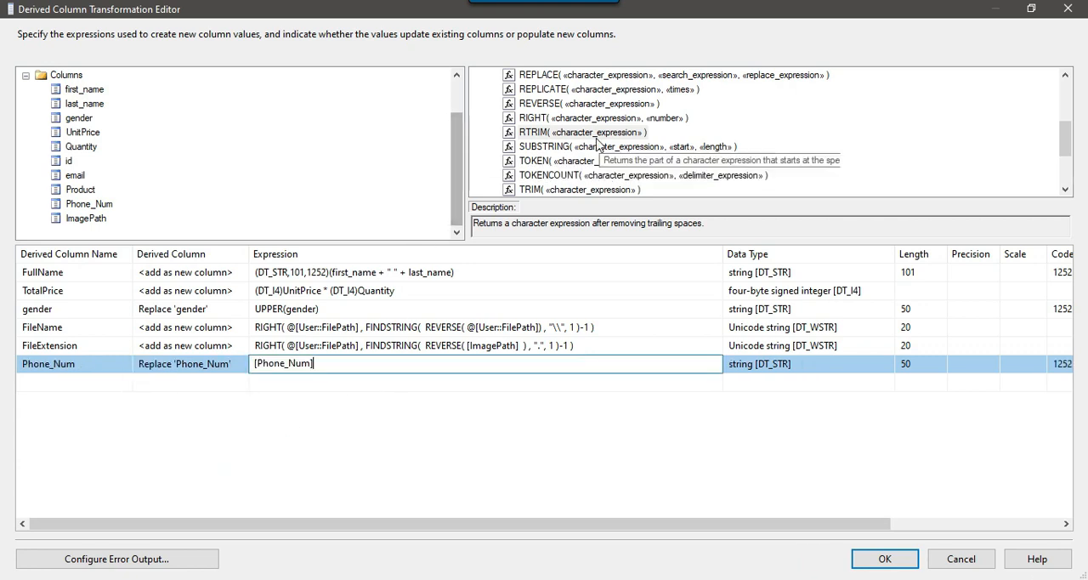
Add the REPLACE function to the Phone_Num expression and move [Phone_Num] into it as the character expression
scroll(586, 141, up, 1)
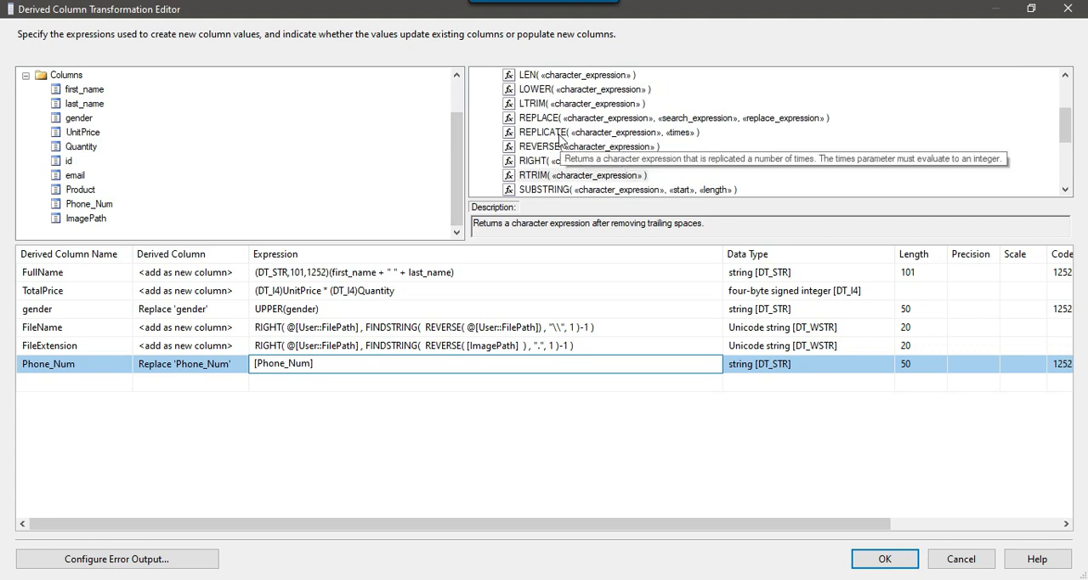
drag(553, 175, 260, 372)
click(659, 370)
double_click(659, 370)
key(ctrl+c)
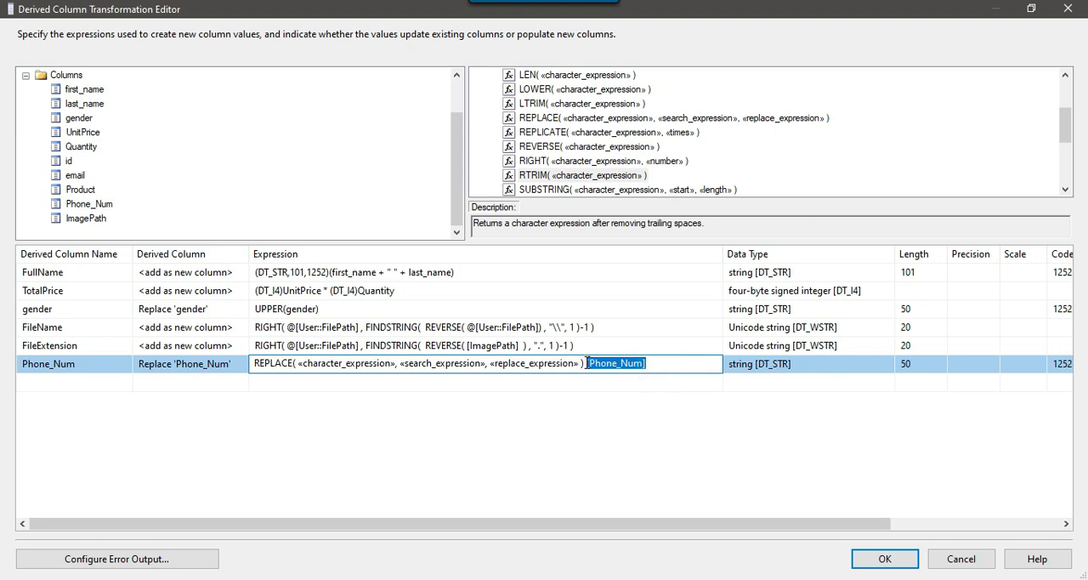
key(BackSpace)
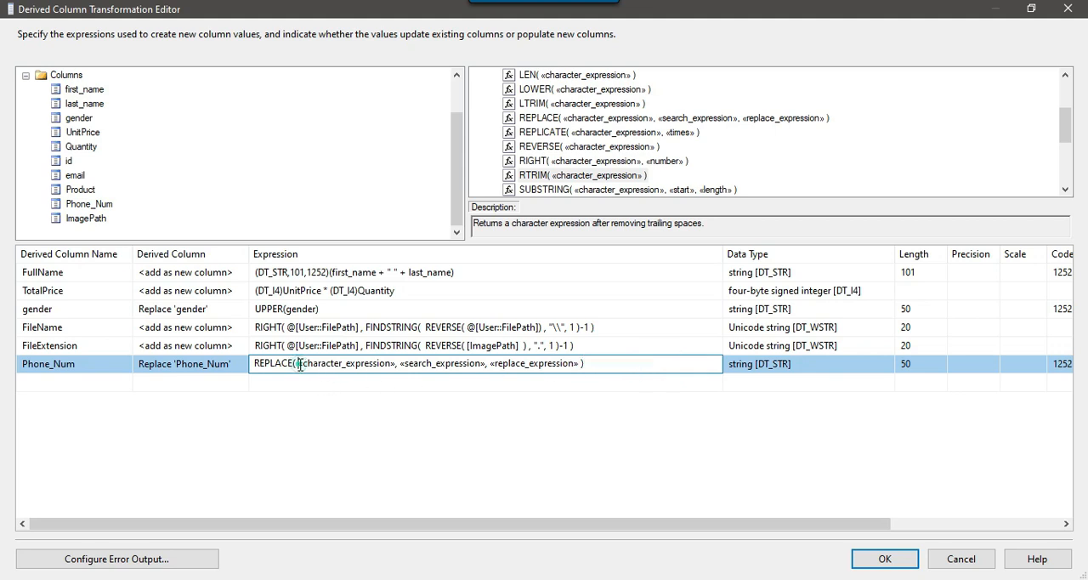
drag(299, 365, 389, 365)
key(ctrl+v)
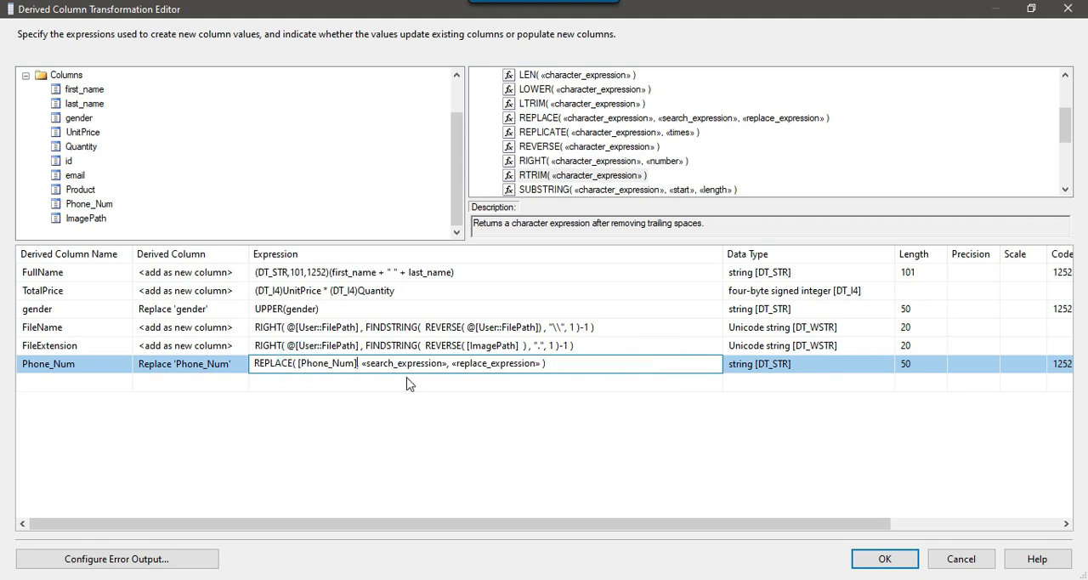
Set the REPLACE function's search expression to "-" and its replace expression to an empty string ""
drag(361, 363, 444, 365)
text("-)
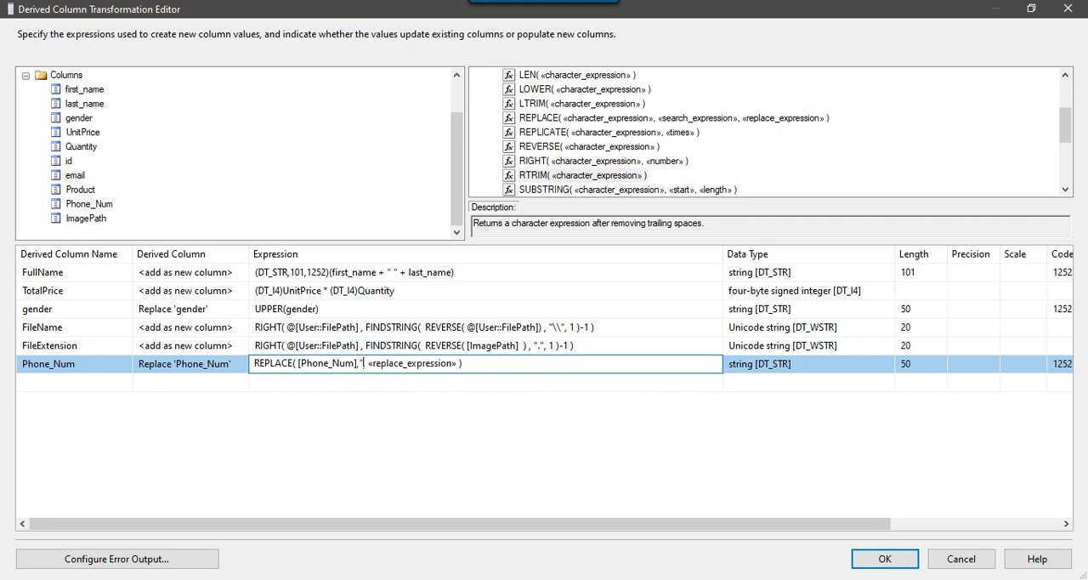
text(",)
key(ctrl+shift+Right)
text(",)
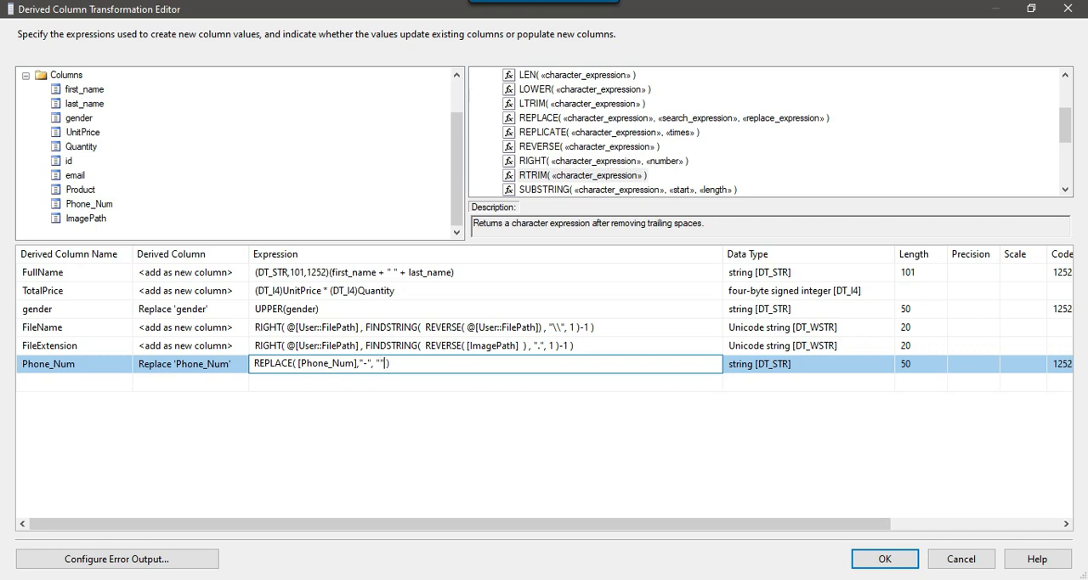
click(501, 380)
Review the column, search and replacement arguments of the Phone_Num REPLACE expression
click(340, 362)
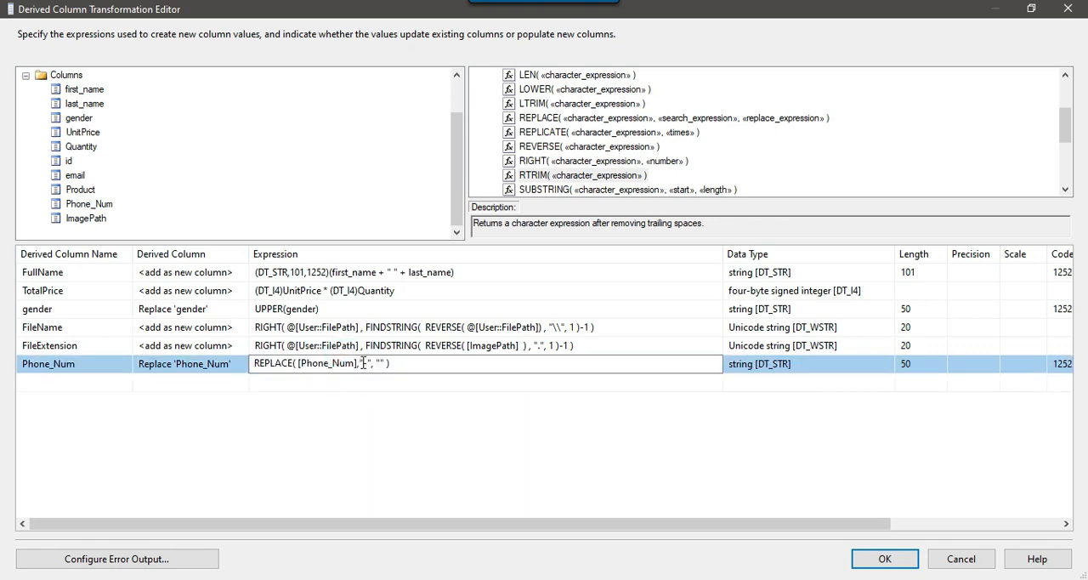
double_click(363, 363)
drag(312, 364, 340, 364)
click(382, 362)
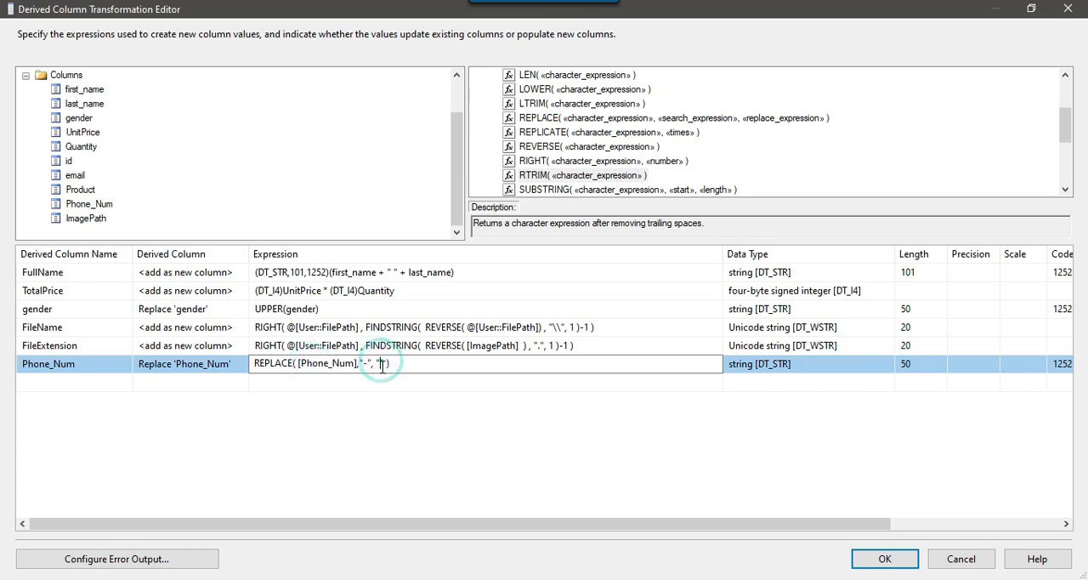
click(363, 360)
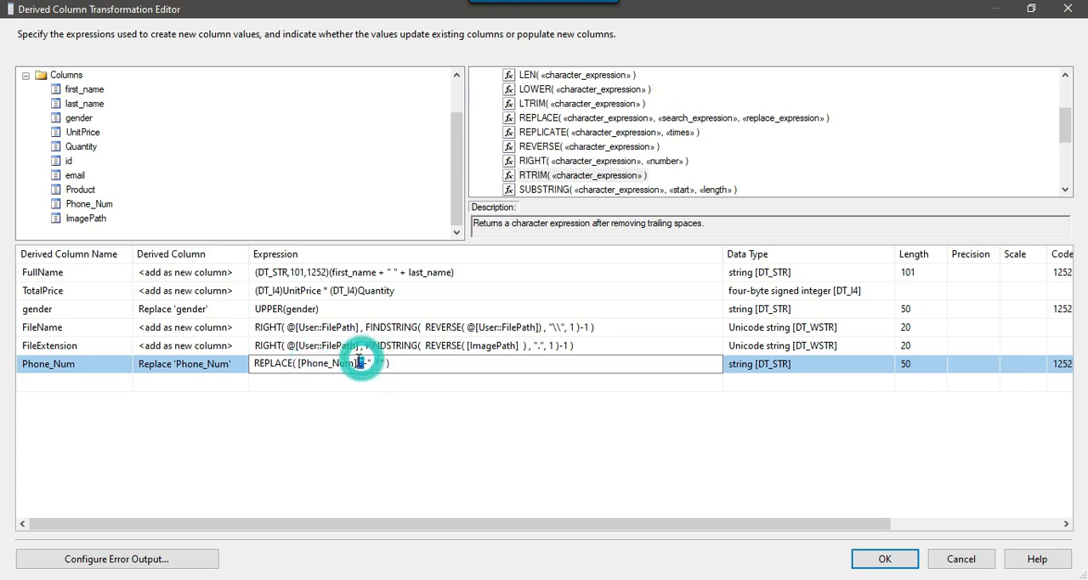
click(456, 382)
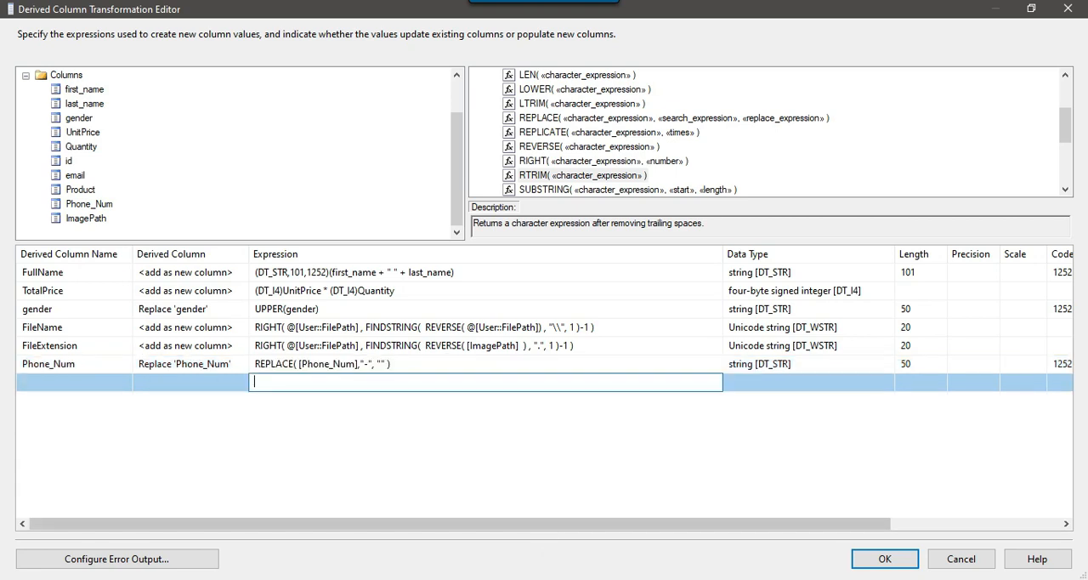
Read the email provider task in Notepad and examine the email column of Product.csv in Excel
click(585, 579)
drag(197, 513, 526, 511)
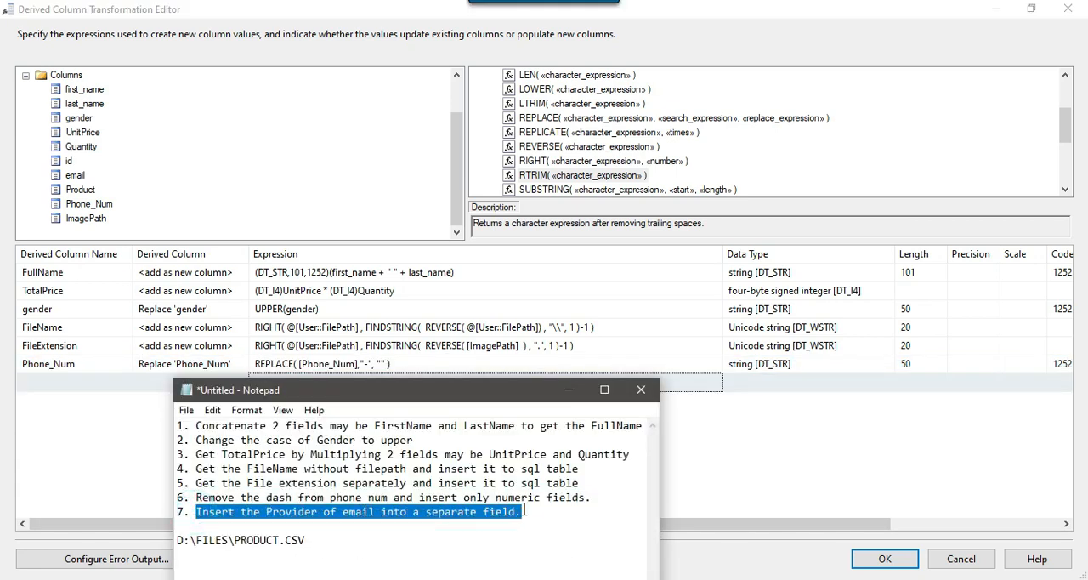
key(alt+Tab)
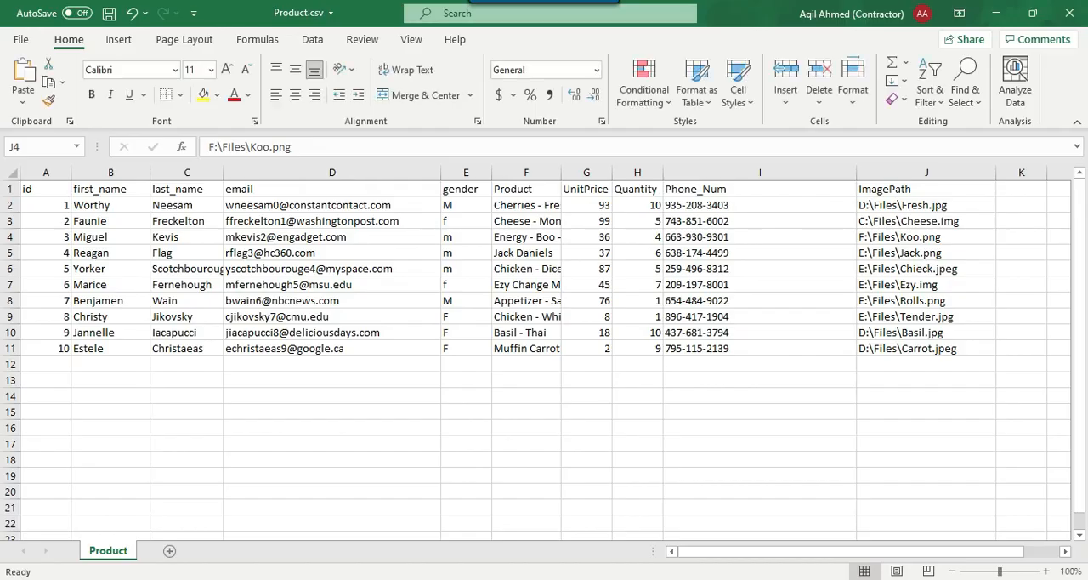
click(323, 254)
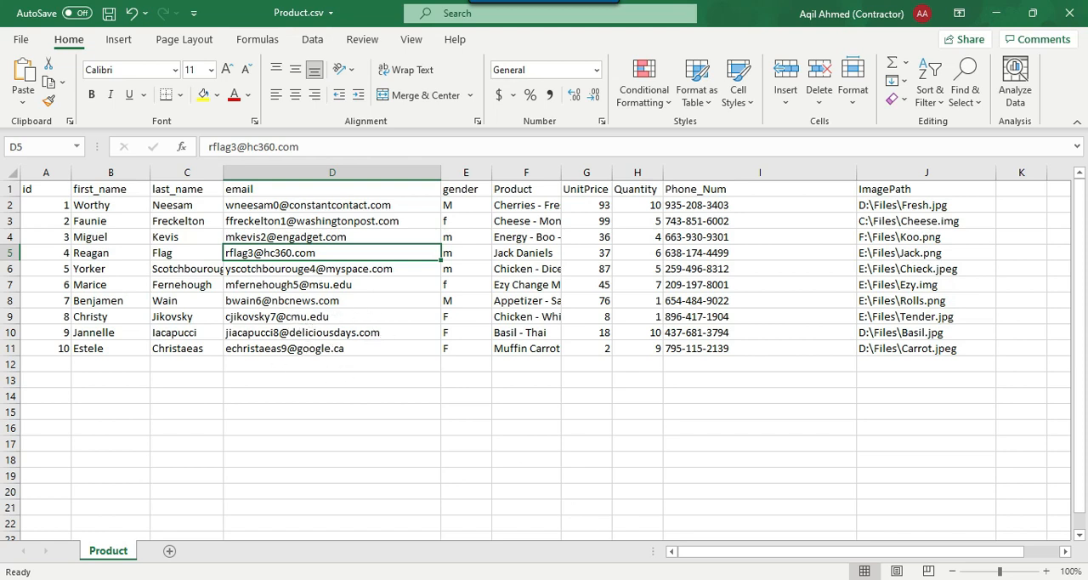
Copy the FileExtension expression into a new derived column row below Phone_Num
click(649, 578)
click(388, 350)
click(547, 347)
drag(600, 347, 258, 341)
key(ctrl+c)
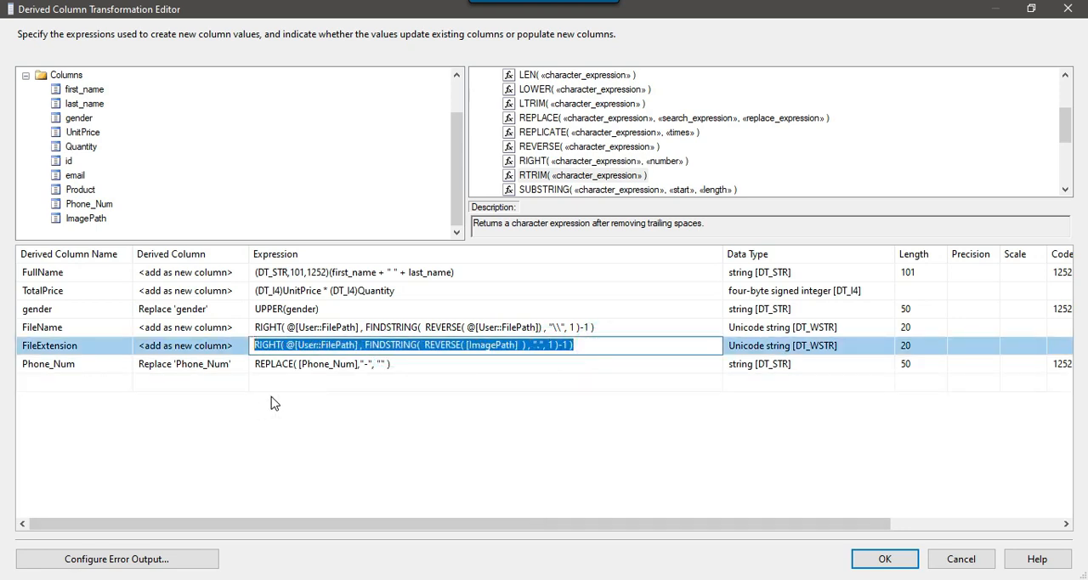
click(283, 384)
key(ctrl+v)
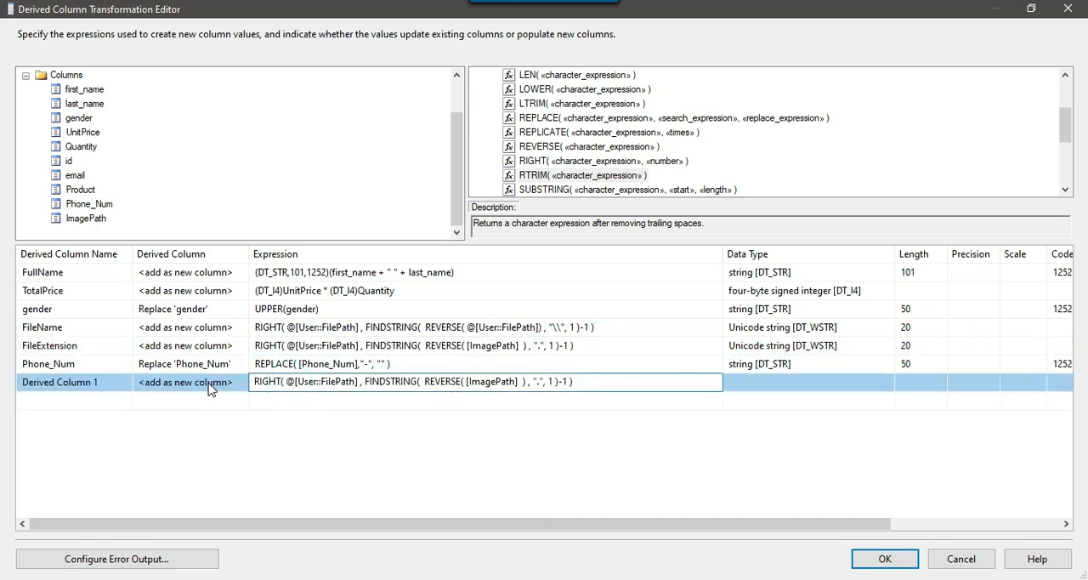
Copy the word "Provider" from the Notepad task list and use it as the new derived column's name
click(476, 578)
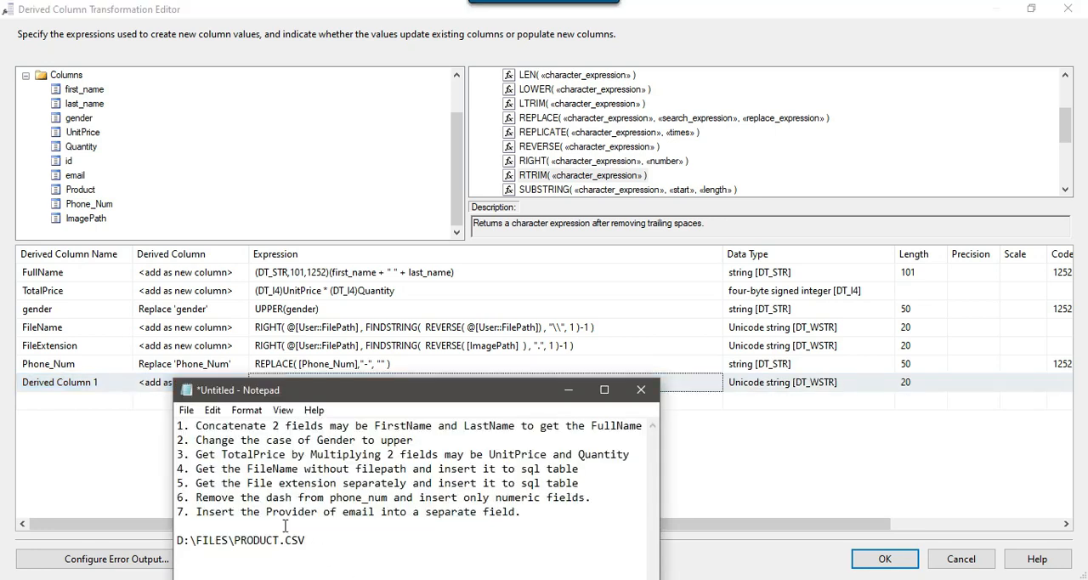
drag(267, 511, 319, 514)
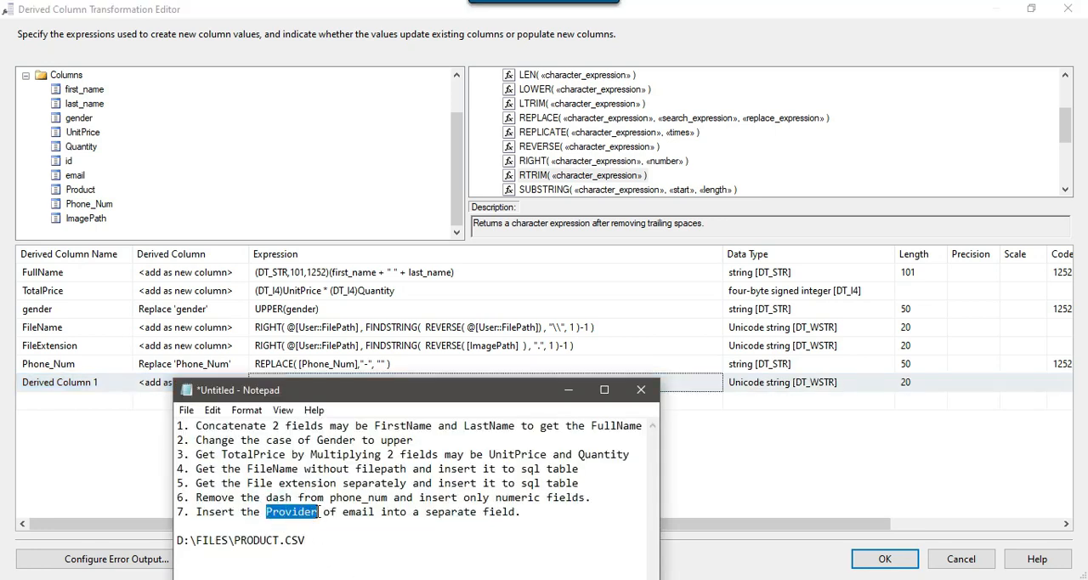
click(111, 383)
click(111, 383)
key(ctrl+v)
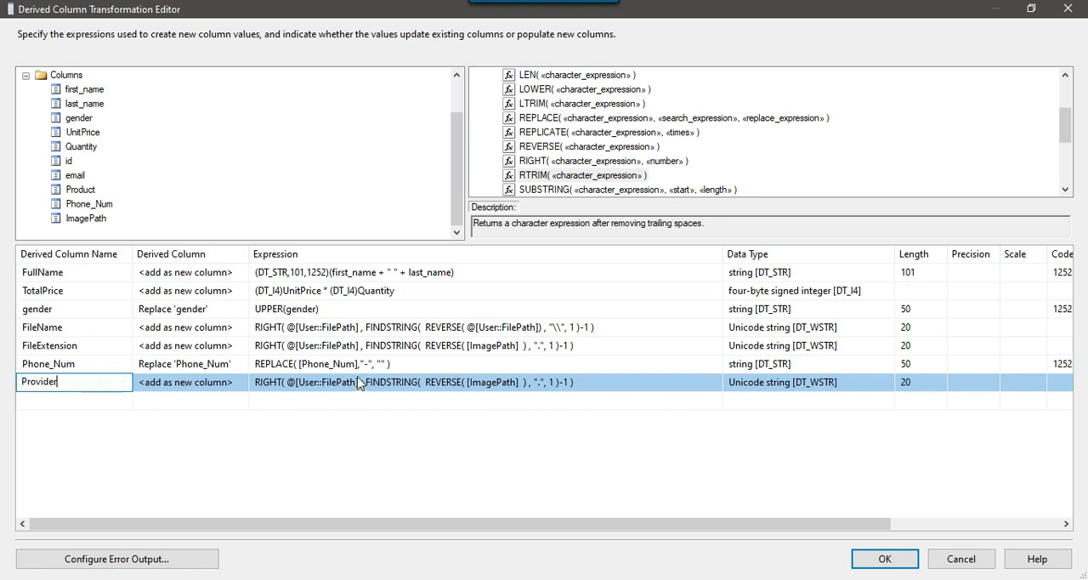
click(474, 389)
click(466, 382)
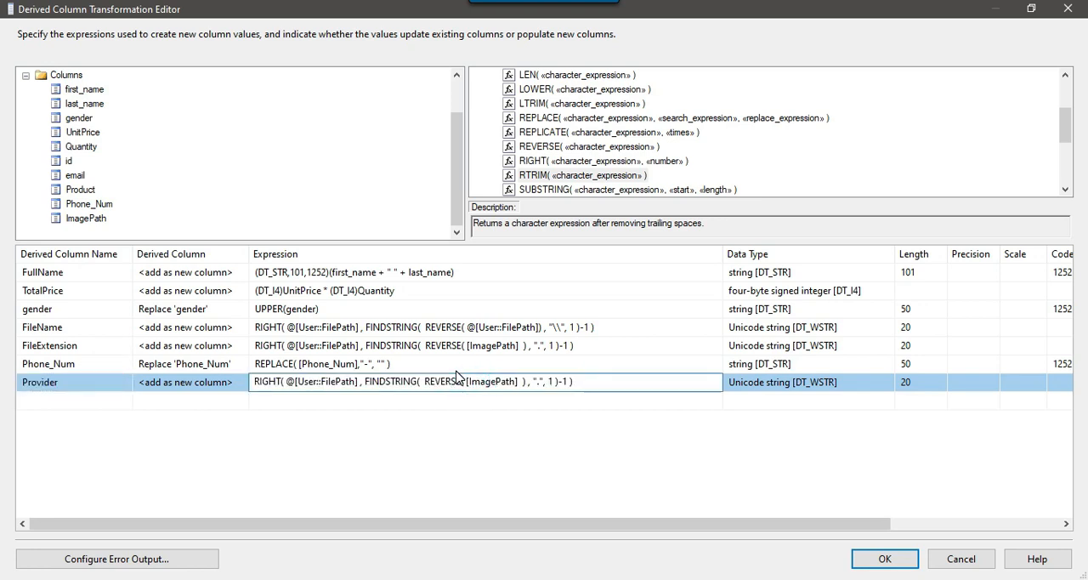
In the Provider expression, replace [ImagePath] with [email] and the "." search string with "@", and accept the Derived Column changes
click(793, 579)
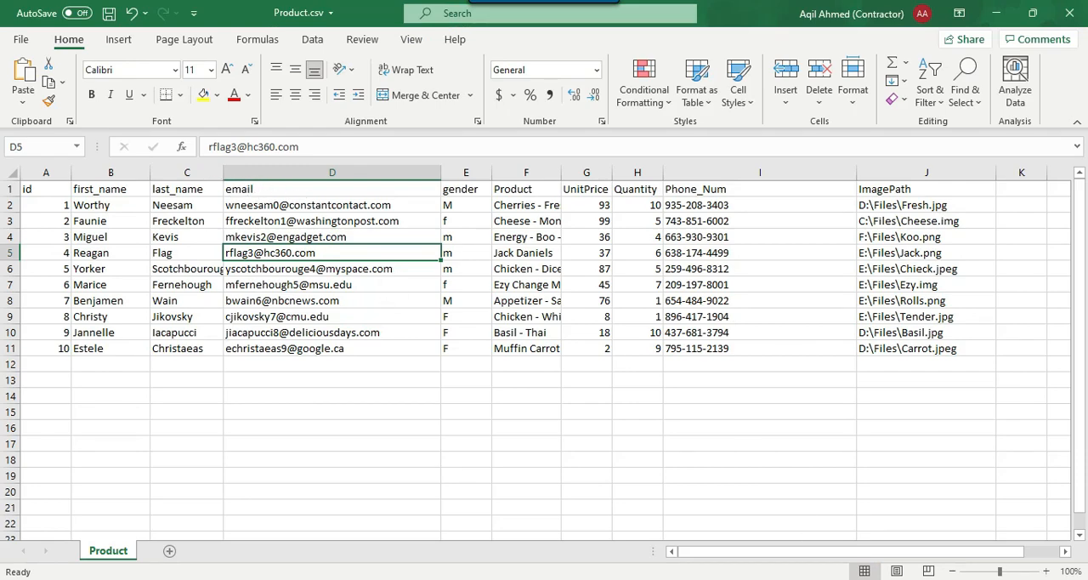
click(765, 579)
click(444, 382)
double_click(469, 382)
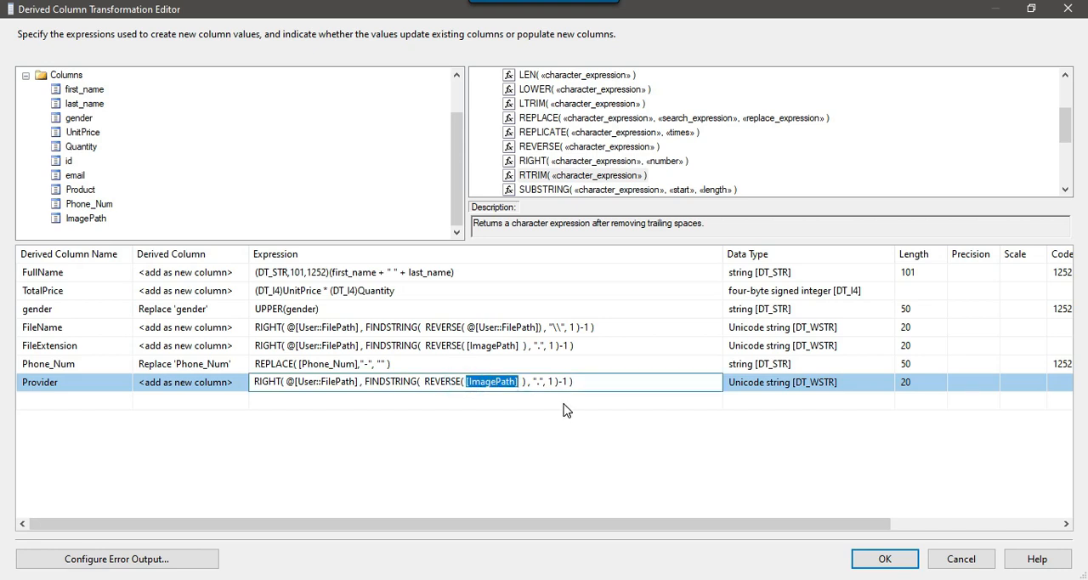
key(Delete)
drag(75, 174, 468, 384)
click(520, 381)
text(@)
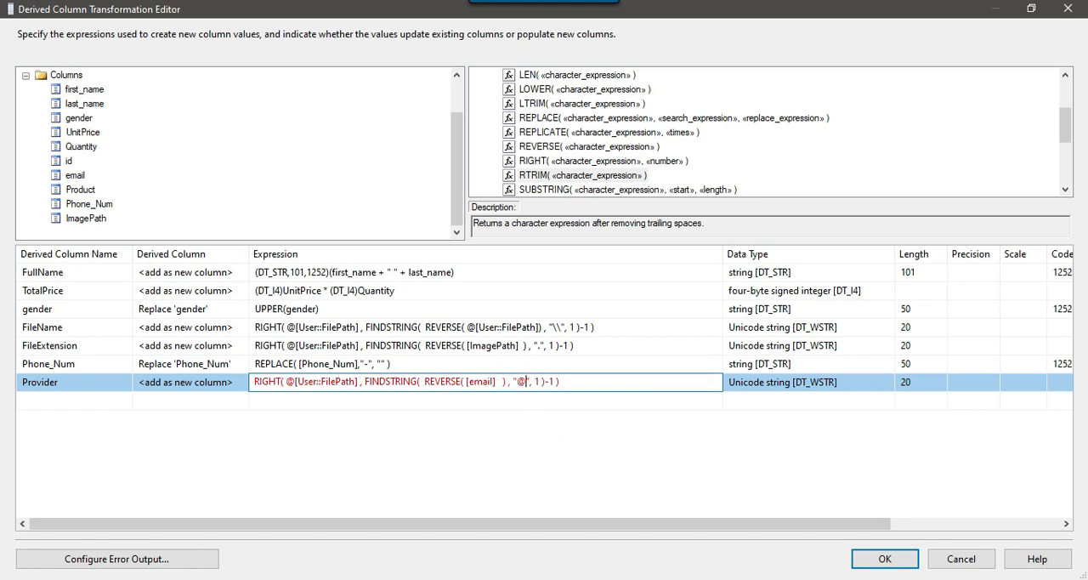
click(526, 401)
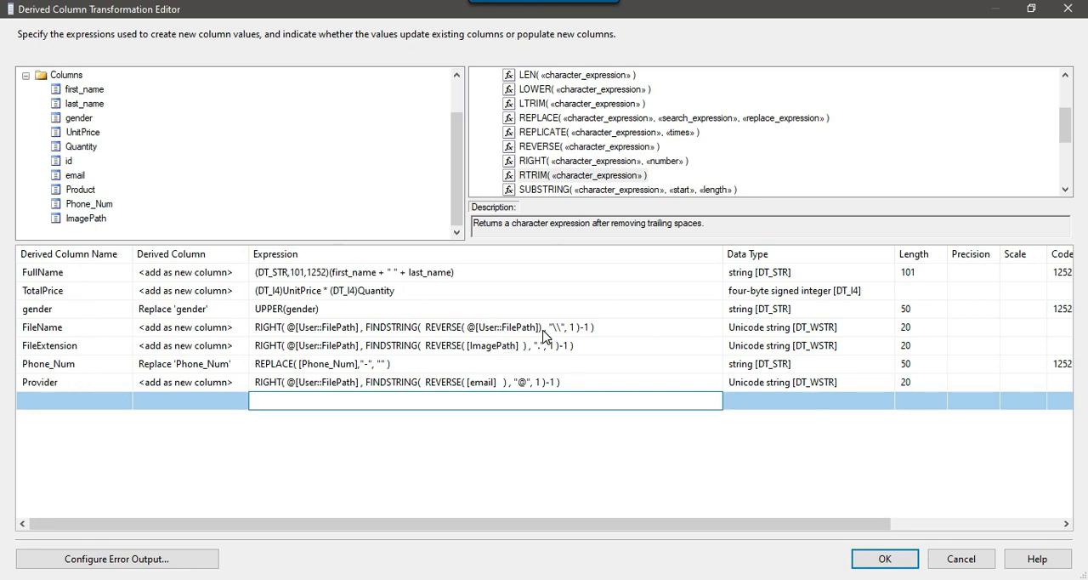
click(885, 563)
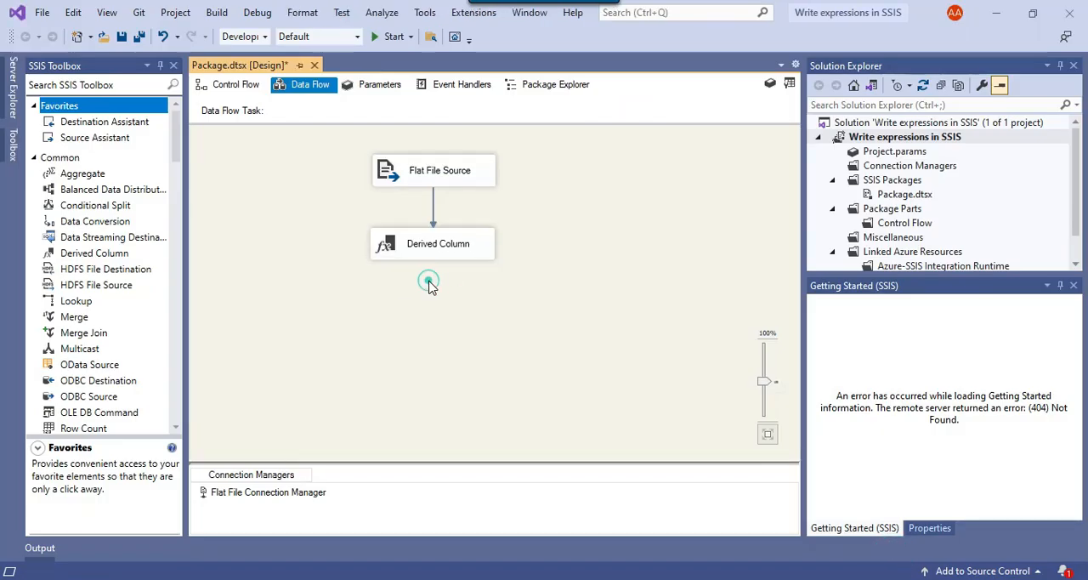
Add an OLE DB Destination below the Derived Column and connect the Derived Column's output to it
scroll(128, 285, down, 10)
scroll(133, 293, down, 10)
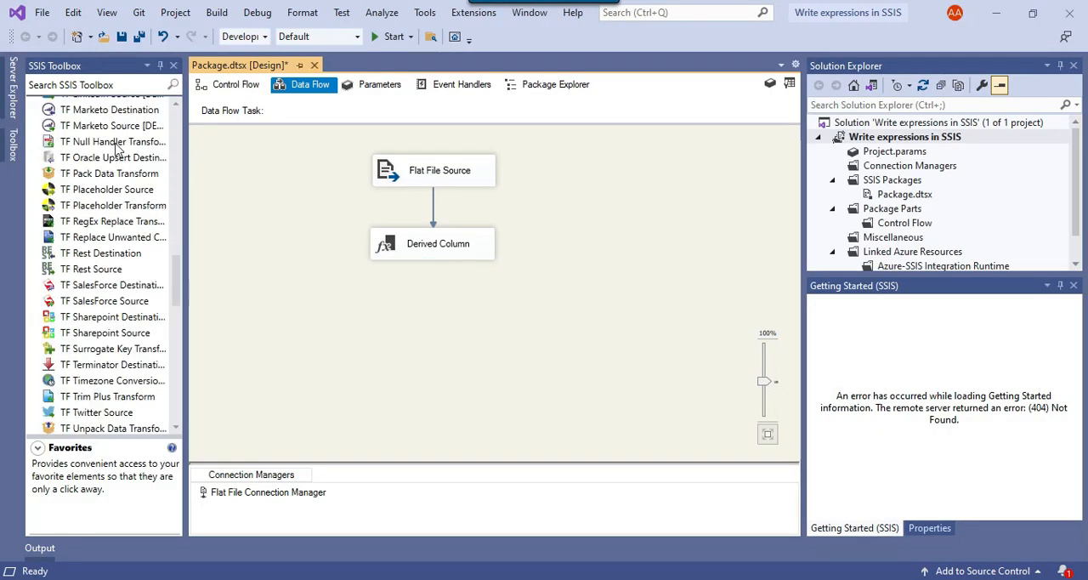
click(132, 83)
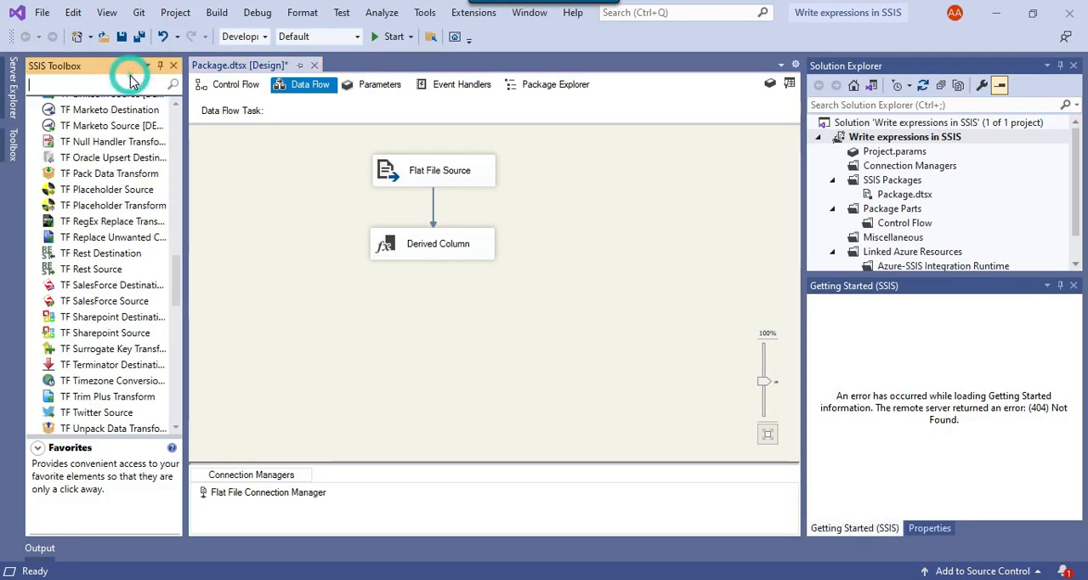
text(ole)
drag(98, 255, 416, 329)
click(425, 244)
drag(441, 277, 407, 335)
Check the target server in SQL Server Management Studio and give the OLE DB Destination the existing SQL2019.SSIS connection
right_click(378, 325)
click(712, 288)
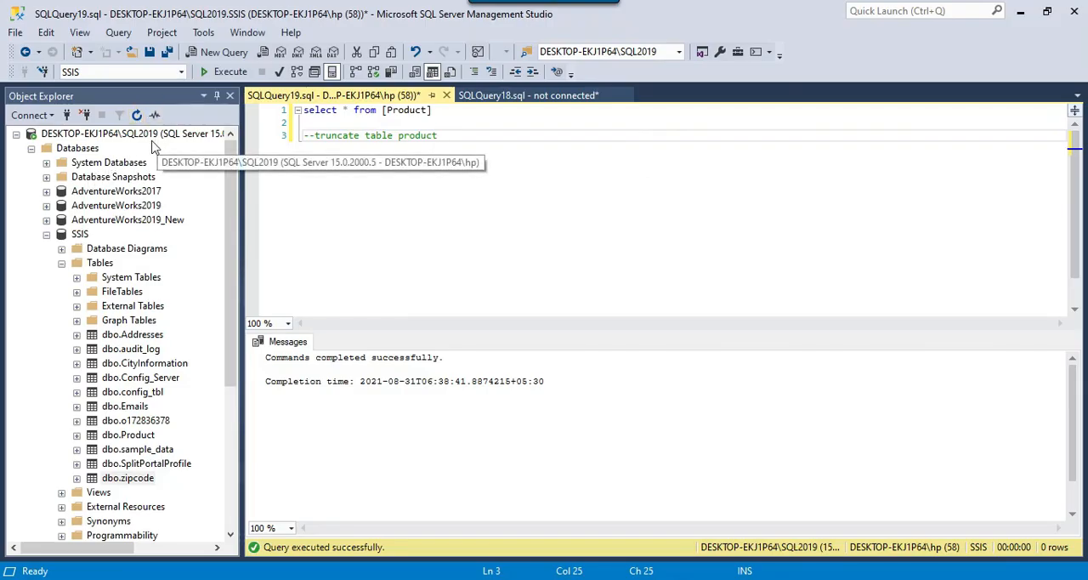
click(208, 72)
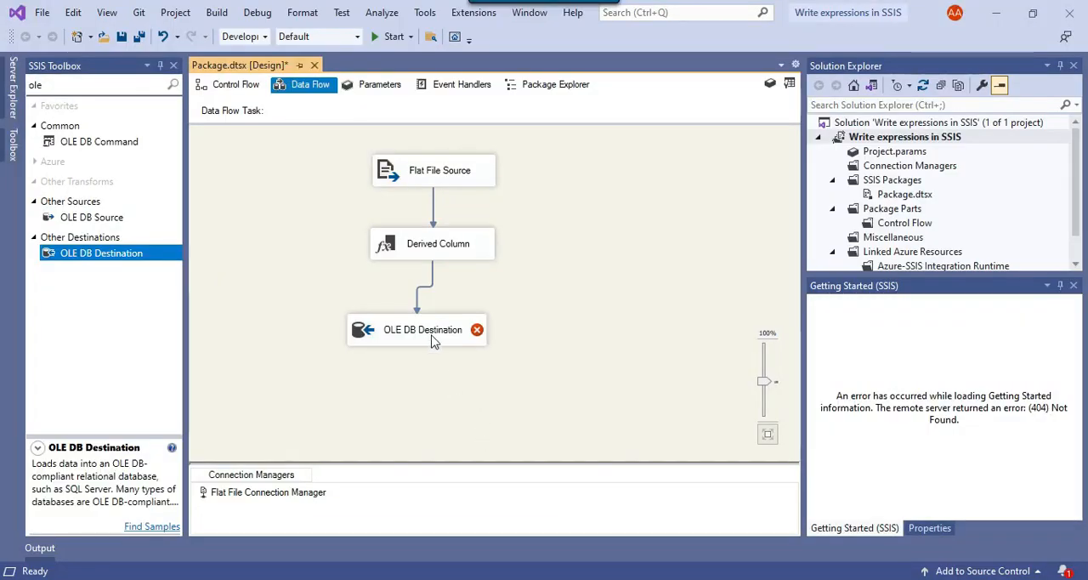
right_click(433, 335)
click(477, 340)
double_click(478, 343)
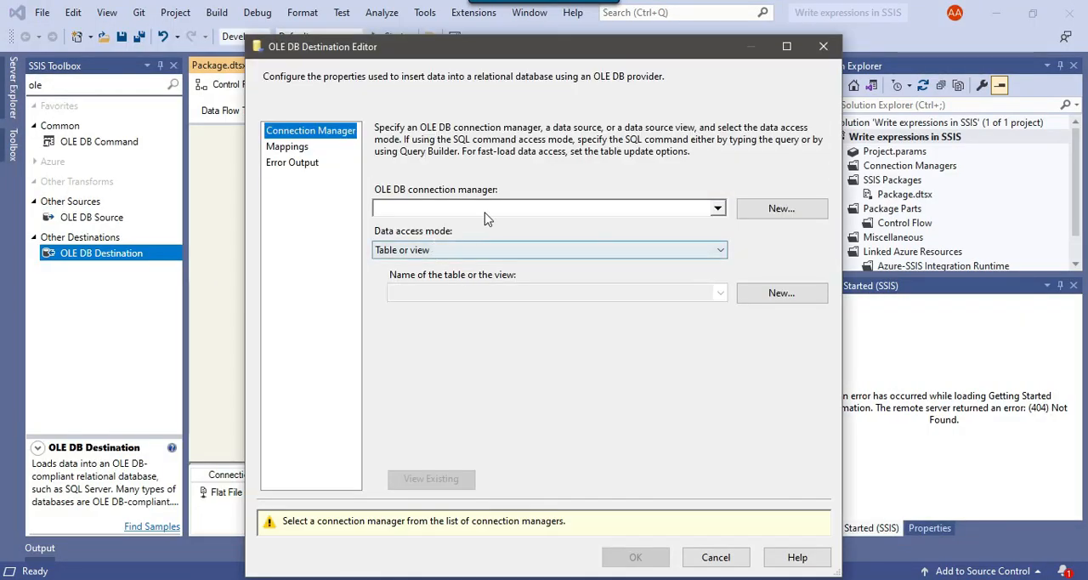
click(811, 212)
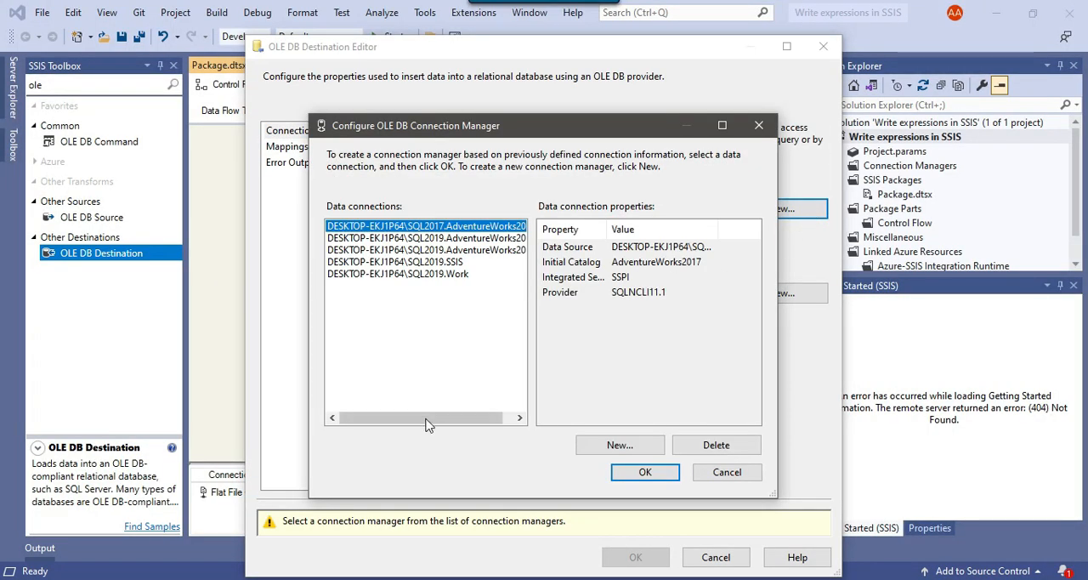
drag(418, 418, 428, 418)
click(408, 262)
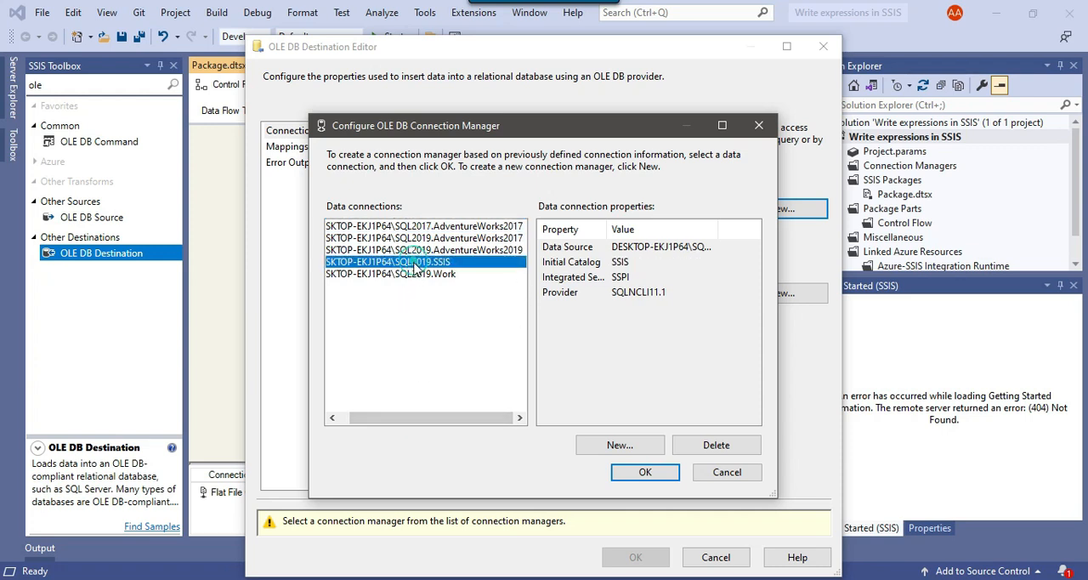
click(645, 472)
Set the destination's data access mode to "Table or view - fast load" and its table to [dbo].[Product]
click(455, 250)
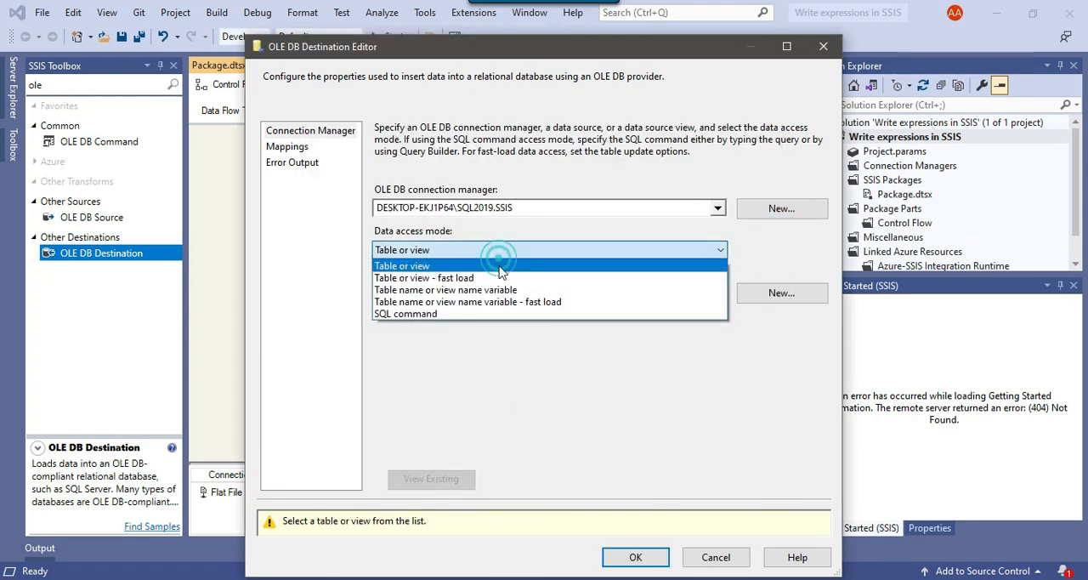
click(459, 278)
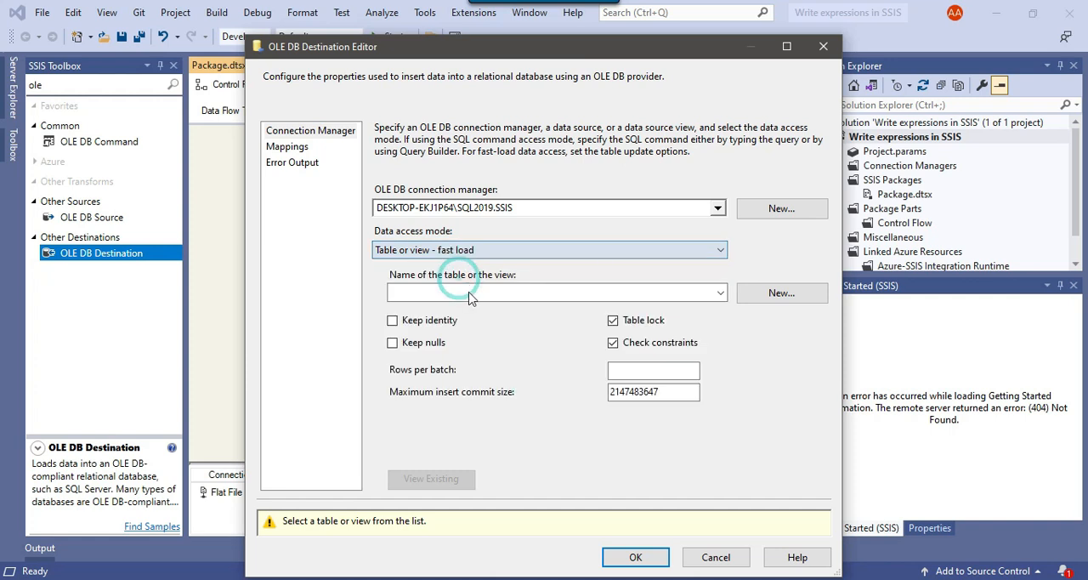
click(569, 294)
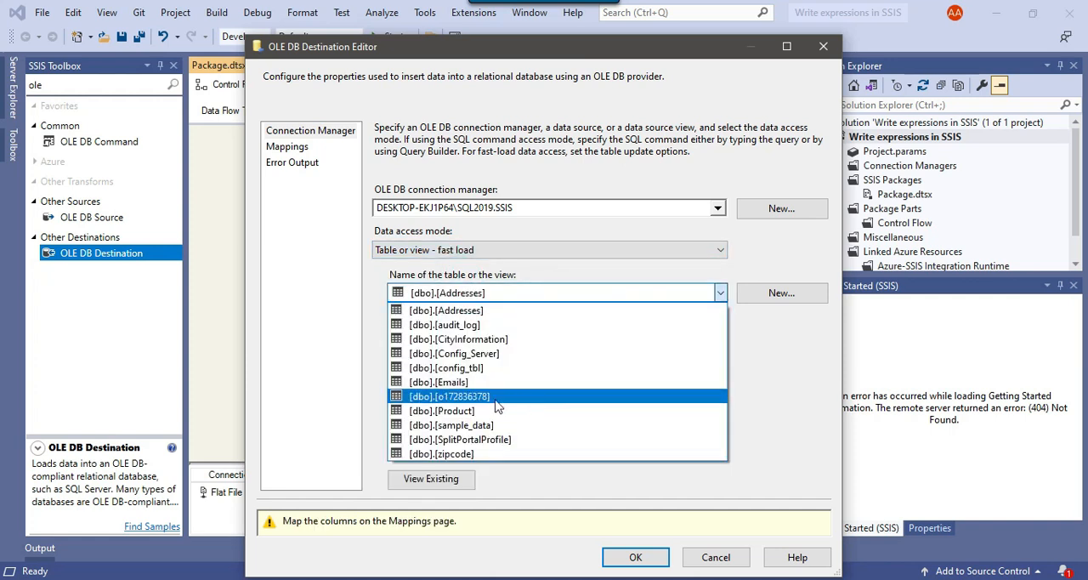
click(561, 411)
Map the input columns to the same-named destination columns, review all mappings and accept the OLE DB Destination settings
click(290, 148)
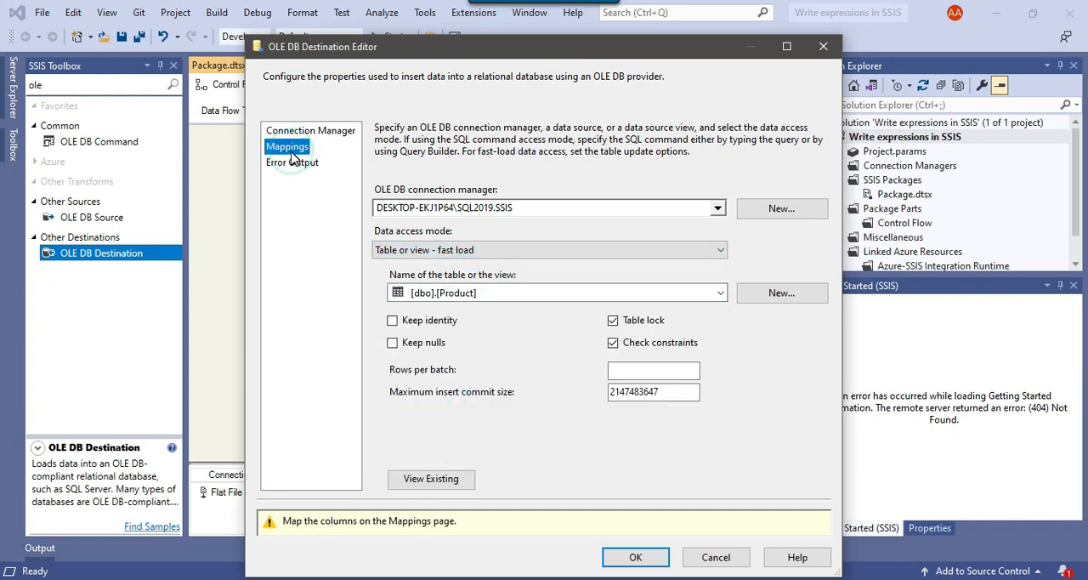
scroll(625, 395, down, 3)
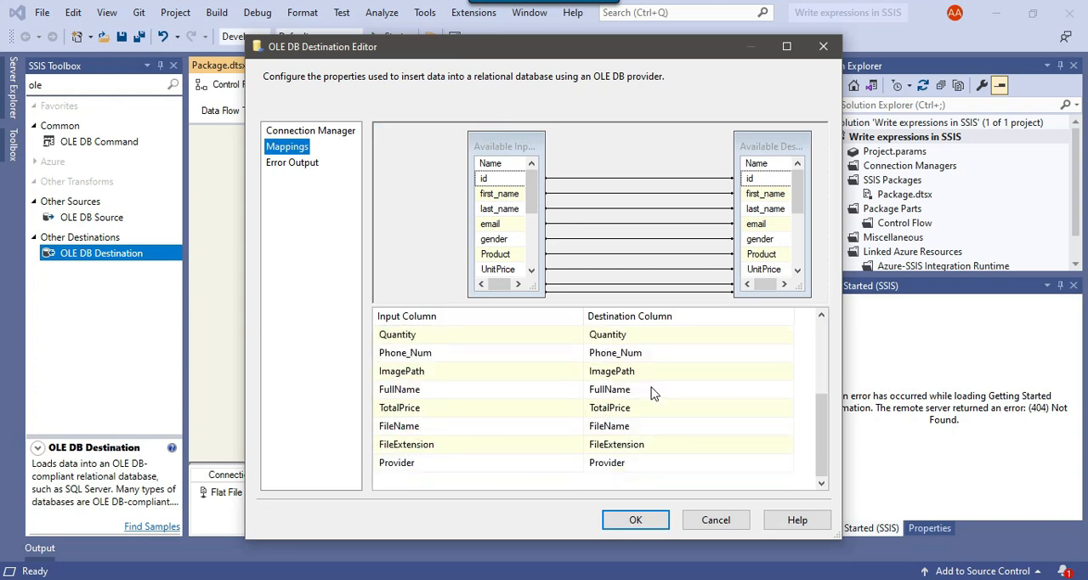
scroll(647, 437, up, 3)
scroll(663, 425, down, 3)
scroll(510, 396, up, 1)
scroll(467, 448, down, 1)
click(636, 519)
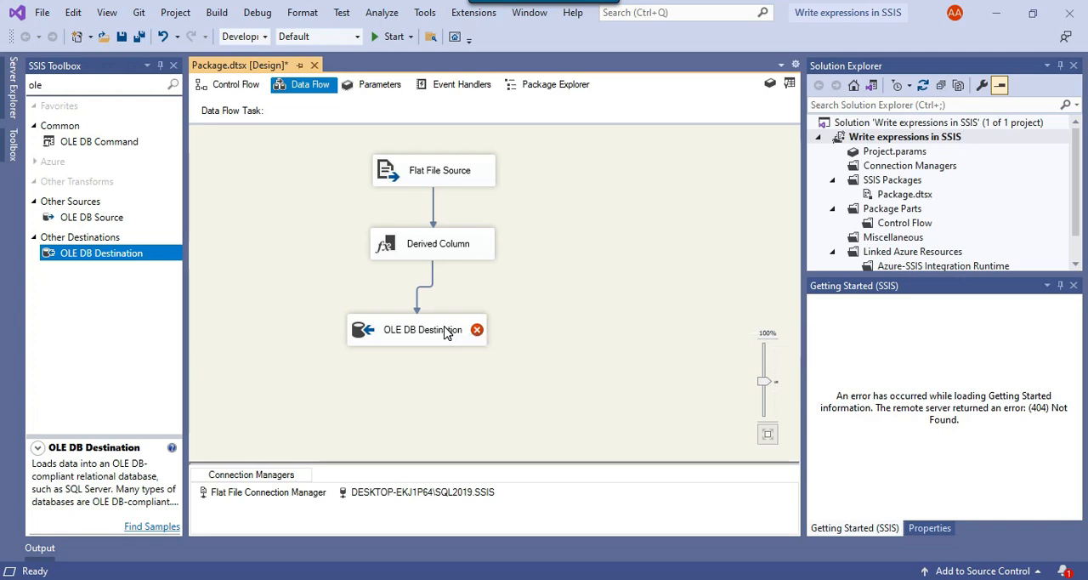
Reopen the Derived Column transformation for editing, enlarge the editor and widen the Expression column to show the full FileName expression
right_click(481, 248)
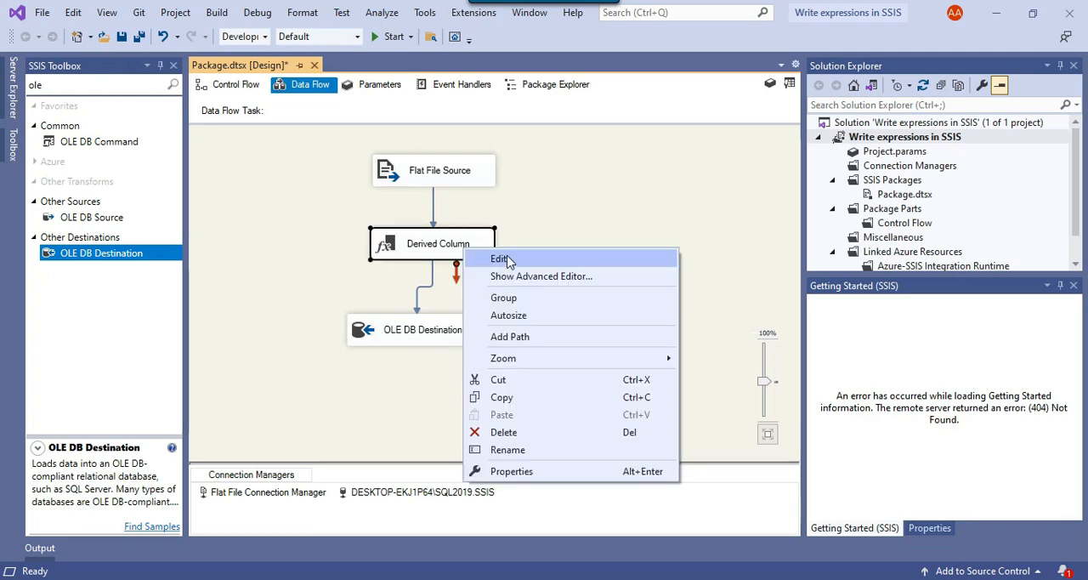
click(503, 260)
click(801, 46)
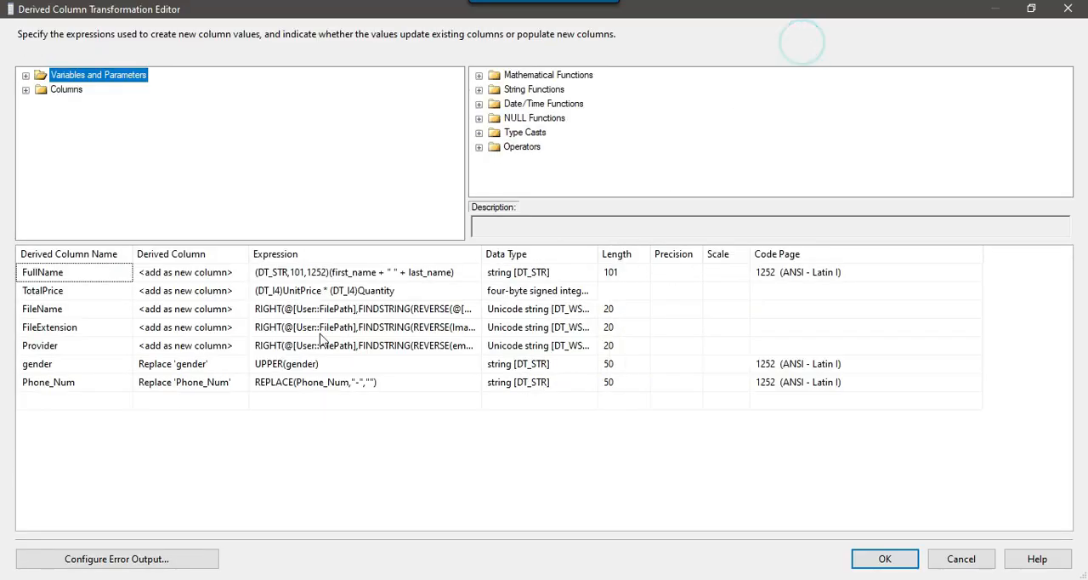
click(104, 312)
drag(481, 248, 663, 249)
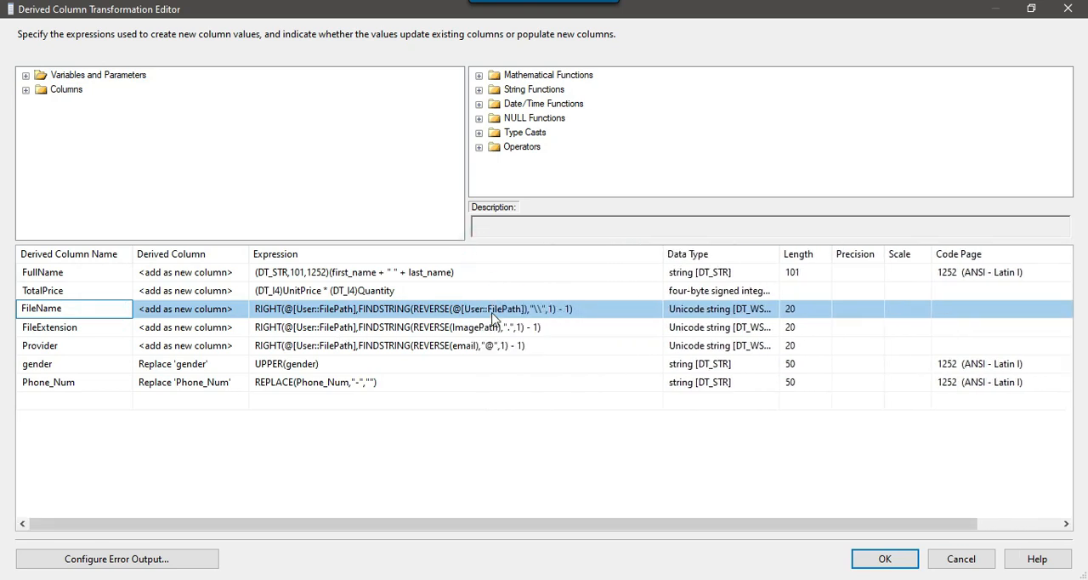
click(592, 310)
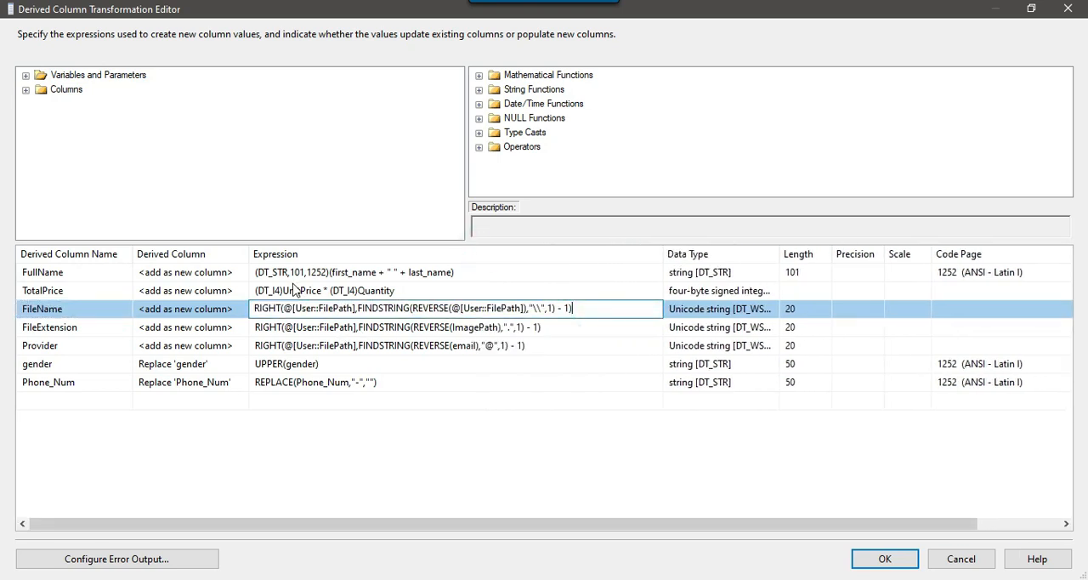
Copy the DT_STR cast from FullName to the start of the FileName expression, set its length to 50 and accept the changes
click(328, 274)
drag(328, 272, 254, 272)
key(ctrl+c)
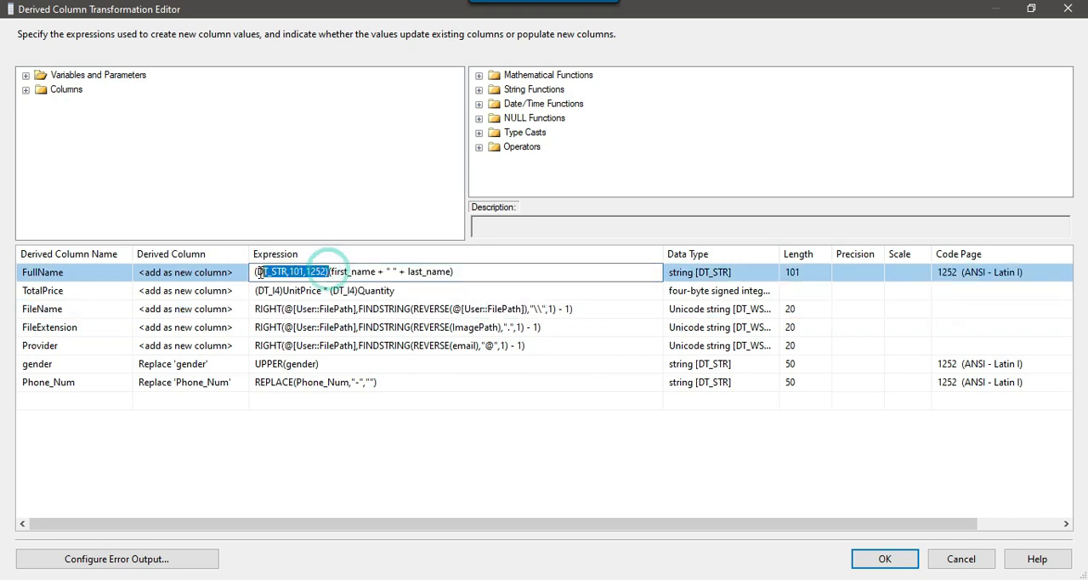
click(260, 311)
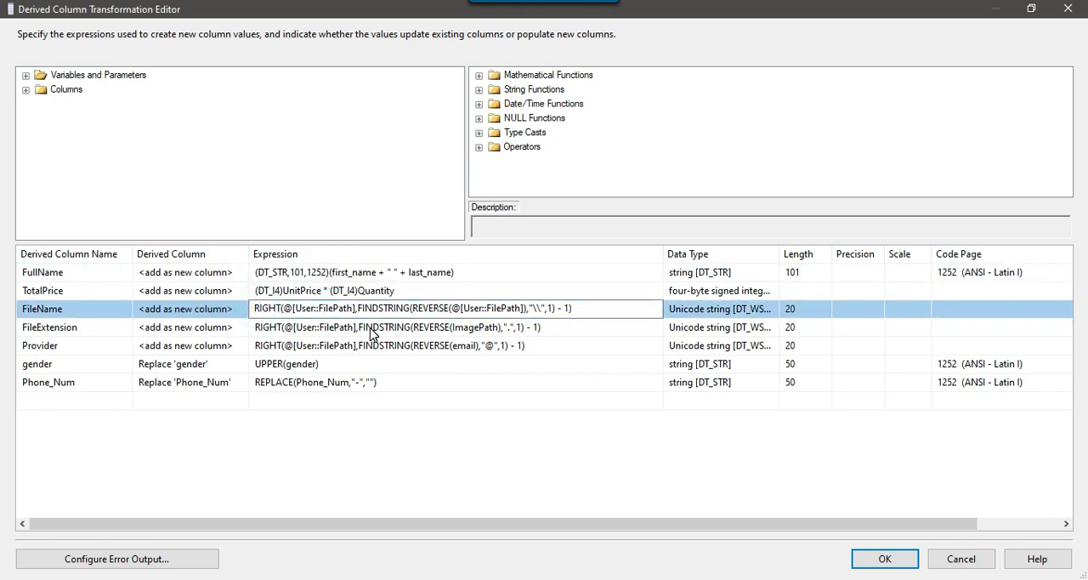
key(ctrl+v)
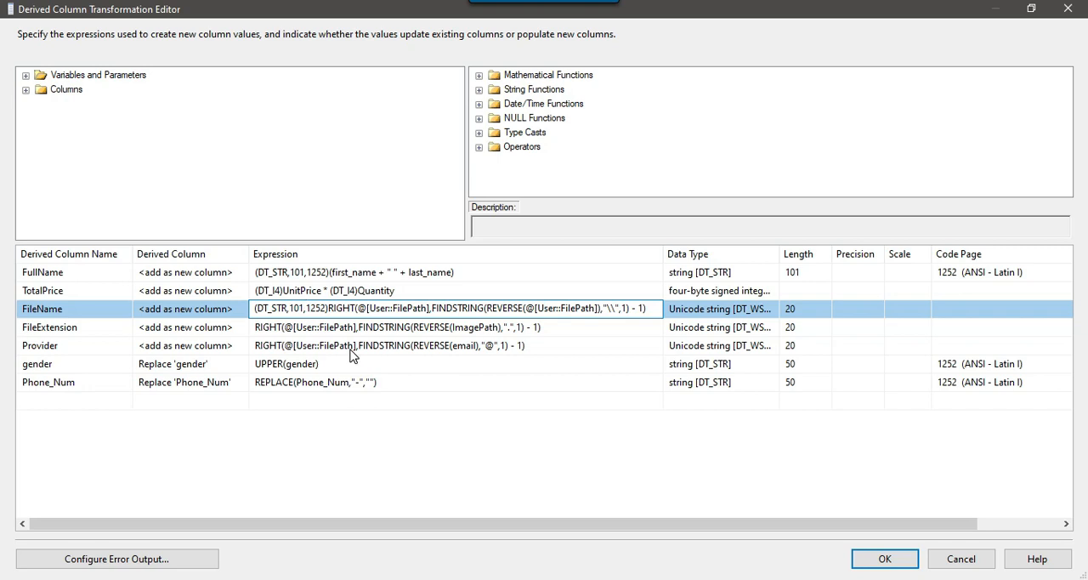
key(BackSpace)
key(BackSpace)
key(BackSpace)
key(BackSpace)
text(50)
key(Return)
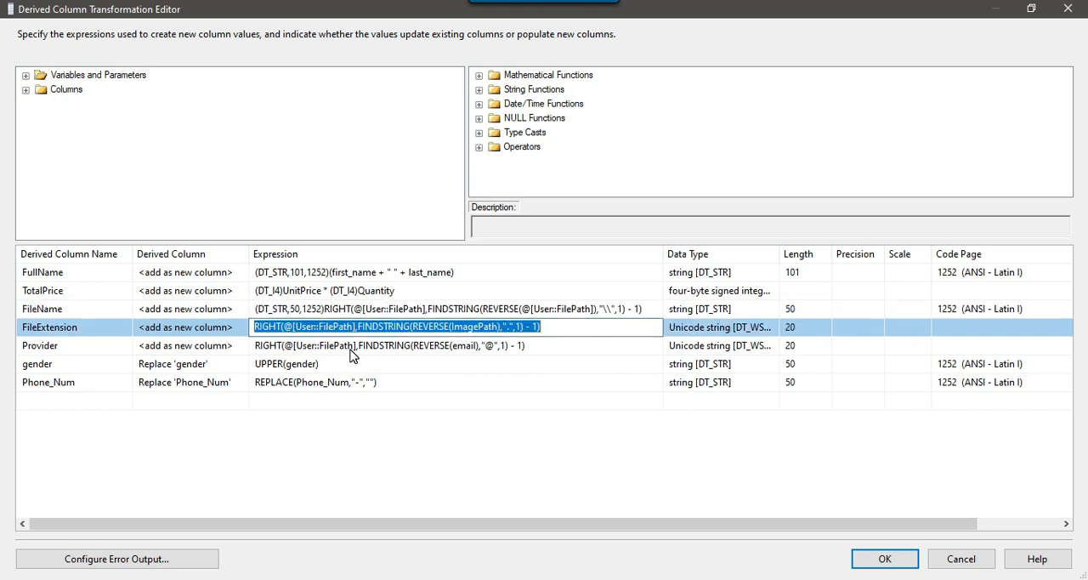
click(398, 309)
click(876, 560)
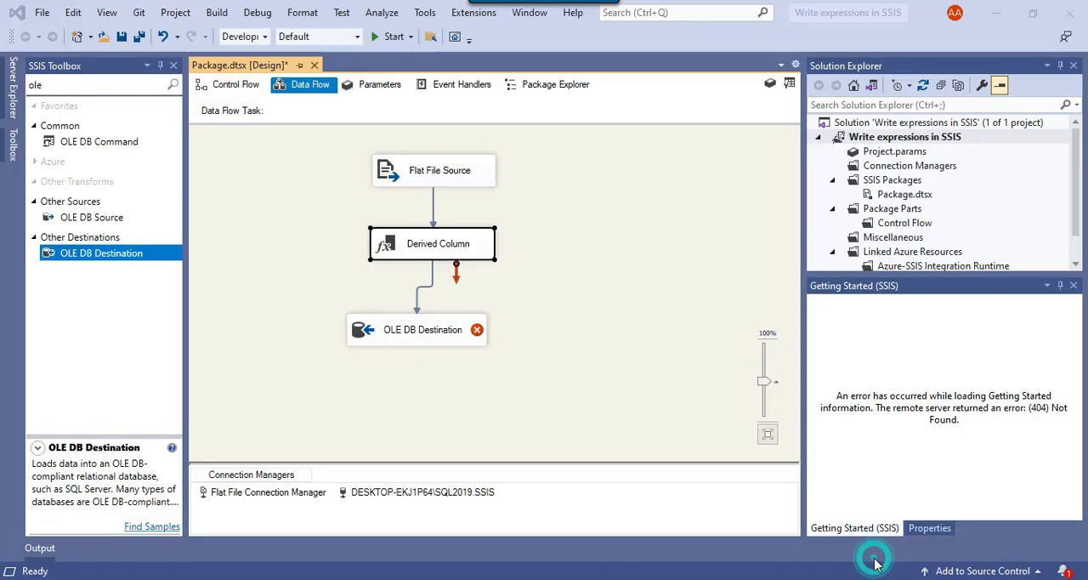
Check the OLE DB Destination's validation error, reopen the Derived Column transformation, enlarge its editor and widen the Expression column
click(601, 271)
mouse_move(455, 335)
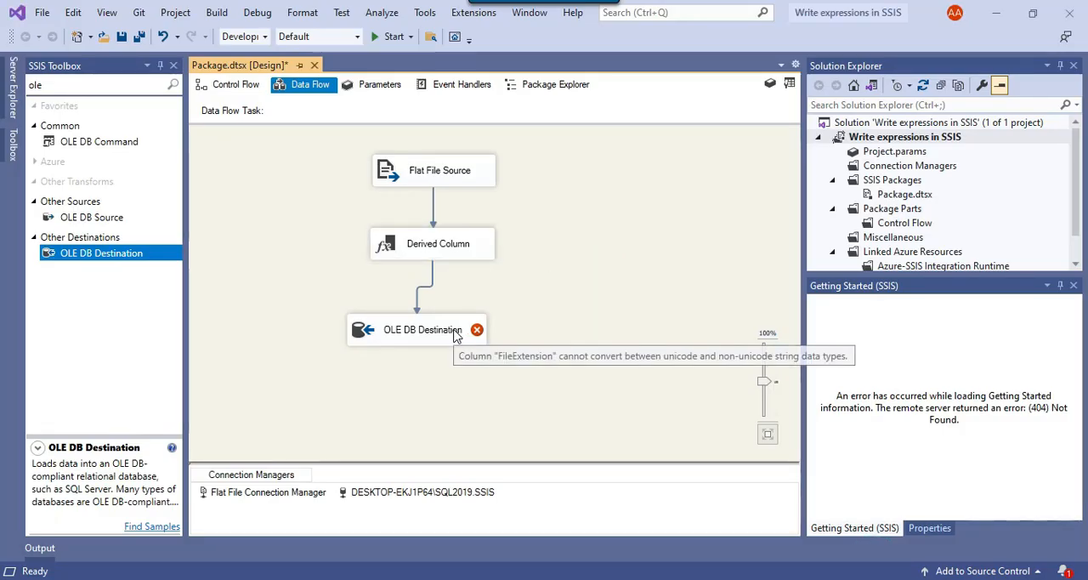
right_click(472, 252)
click(499, 253)
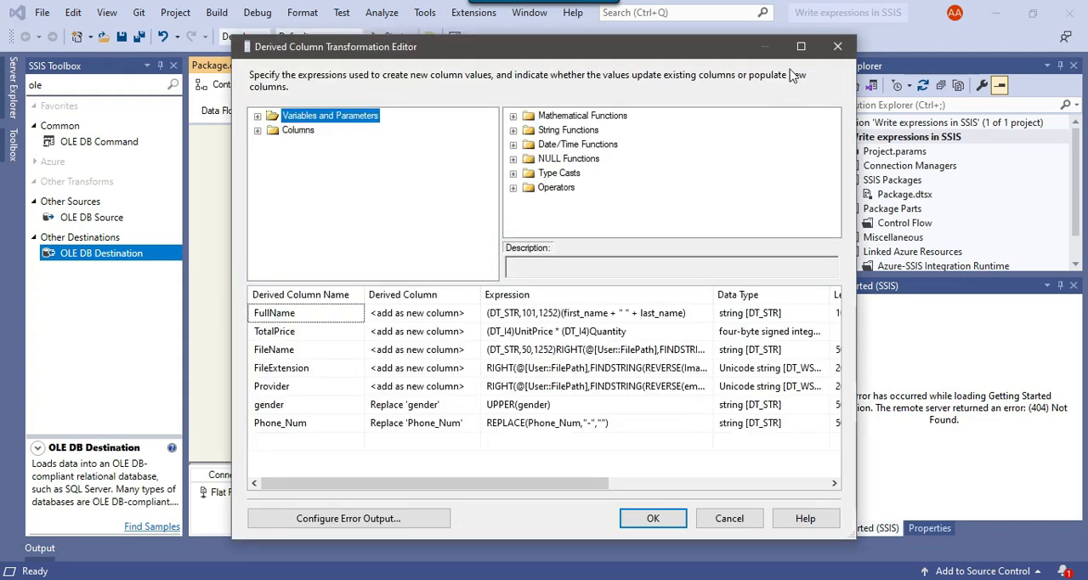
click(799, 45)
click(482, 256)
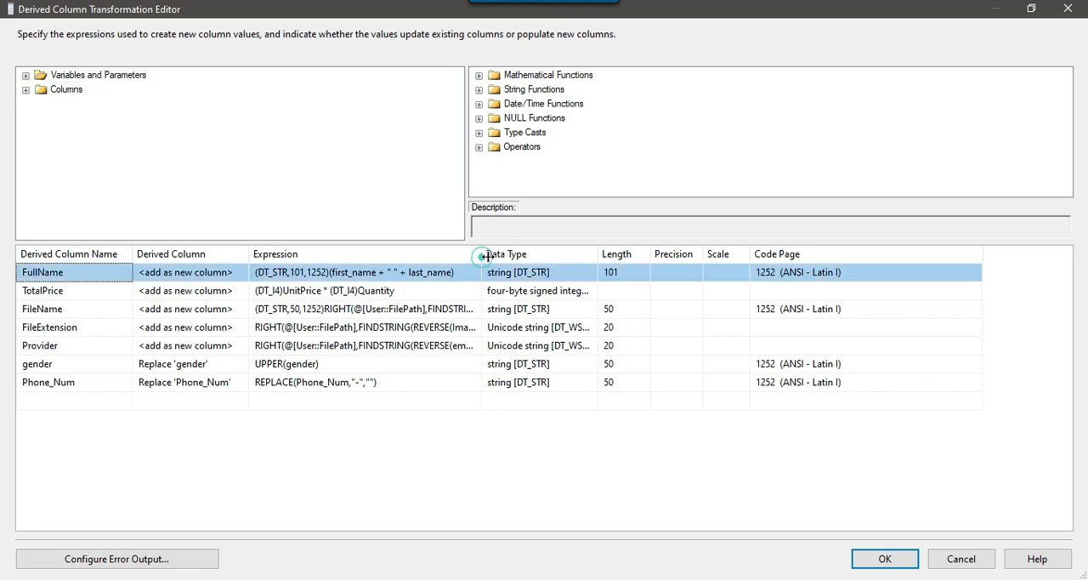
drag(482, 256, 500, 255)
Copy the (DT_STR,50,1252) cast from FileName to the start of the FileExtension and Provider expressions, and accept the changes
click(383, 308)
drag(324, 308, 258, 312)
key(ctrl+c)
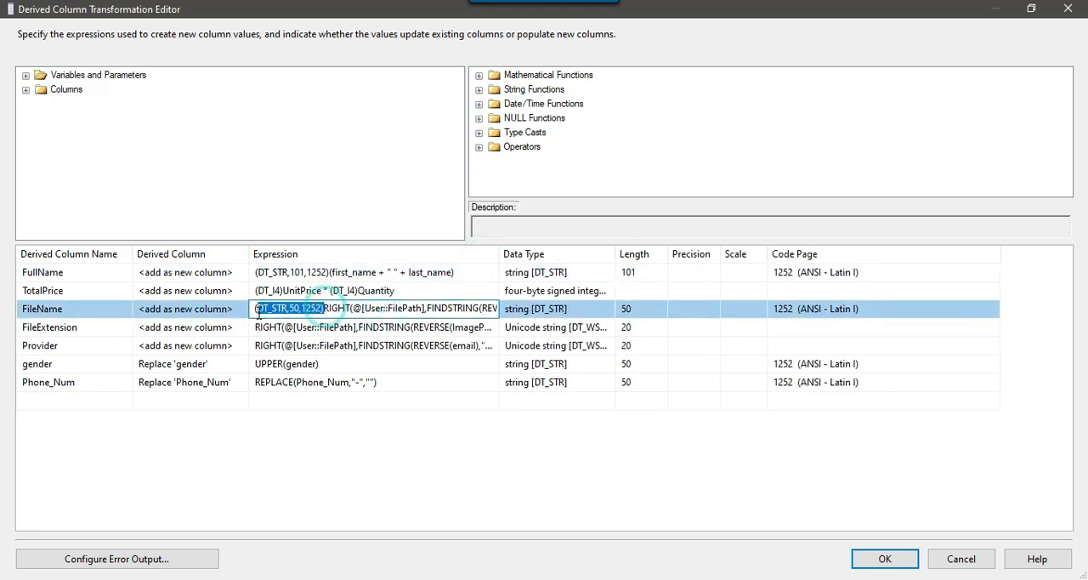
click(259, 329)
key(ctrl+v)
key(Down)
key(Home)
key(ctrl+v)
key(Down)
click(889, 554)
click(610, 328)
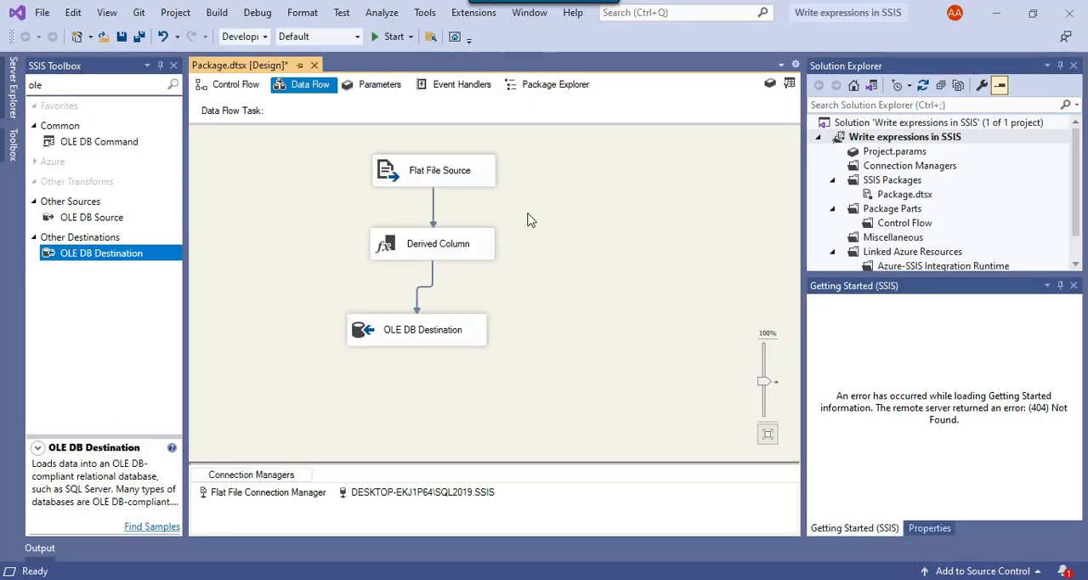
Run the package and examine the debug output for messages about the Flat File Source and D:\Files\Product.csv
click(390, 37)
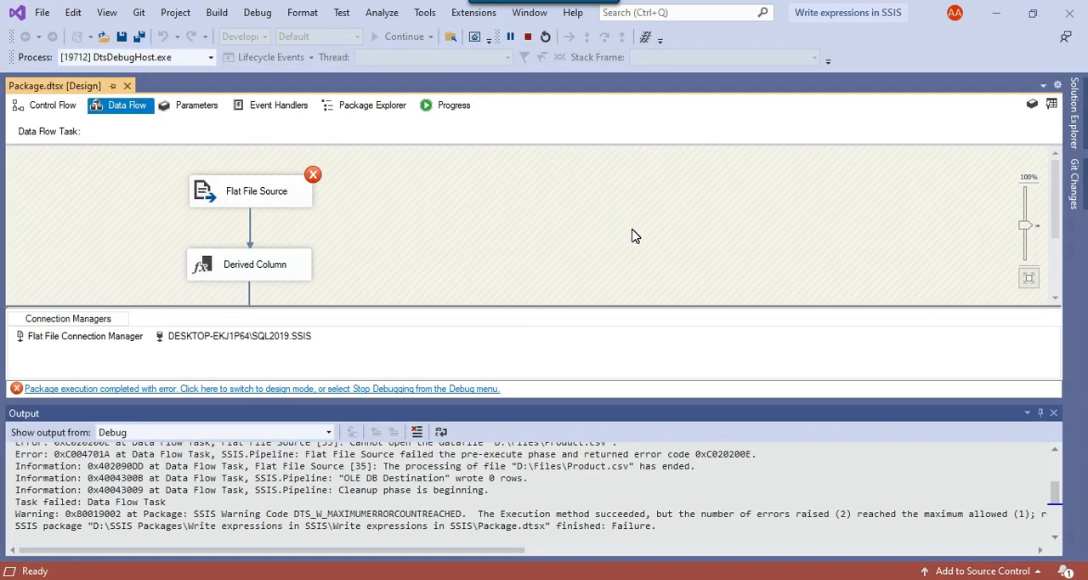
scroll(565, 483, up, 2)
scroll(544, 513, up, 1)
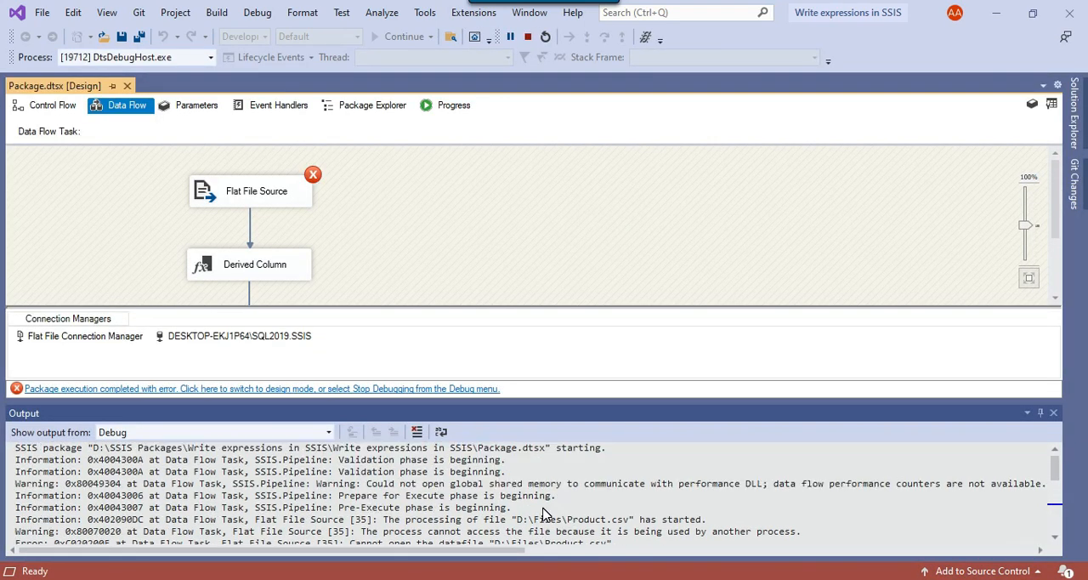
scroll(544, 514, down, 1)
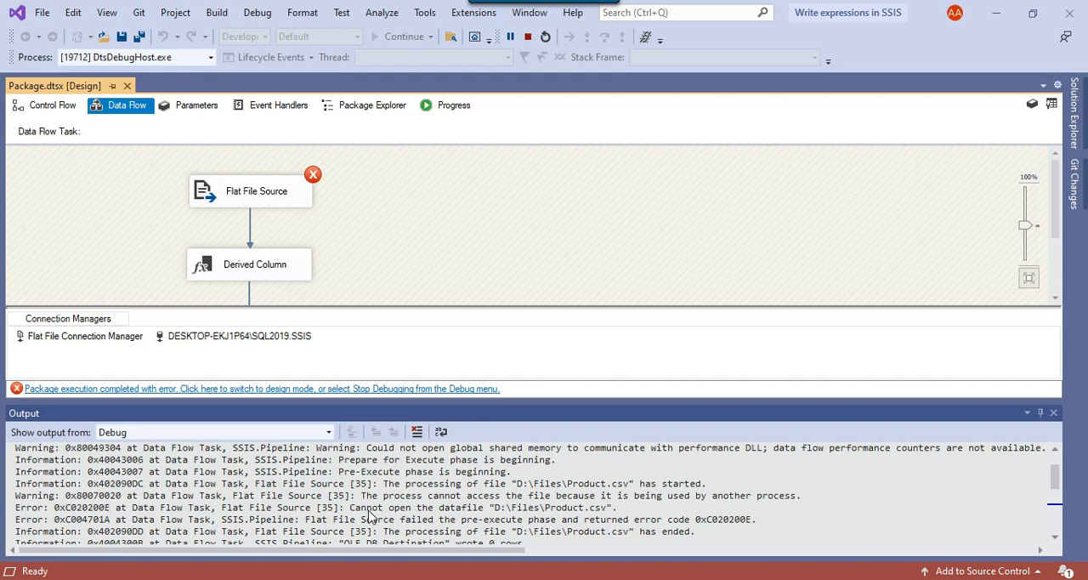
drag(416, 513, 560, 514)
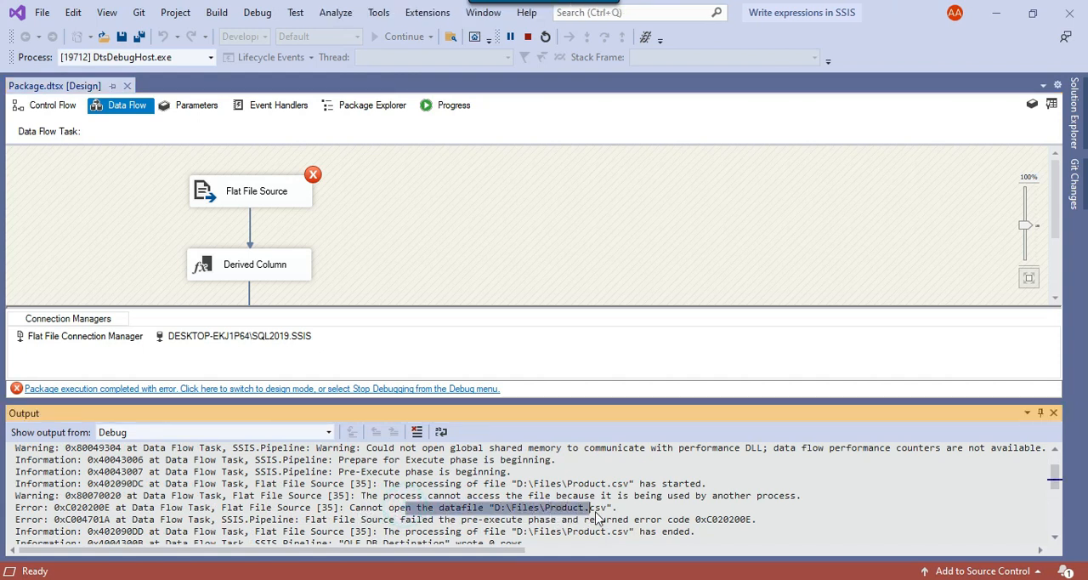
Stop debugging the package and close Product.csv in Excel to release the source file
mouse_move(849, 579)
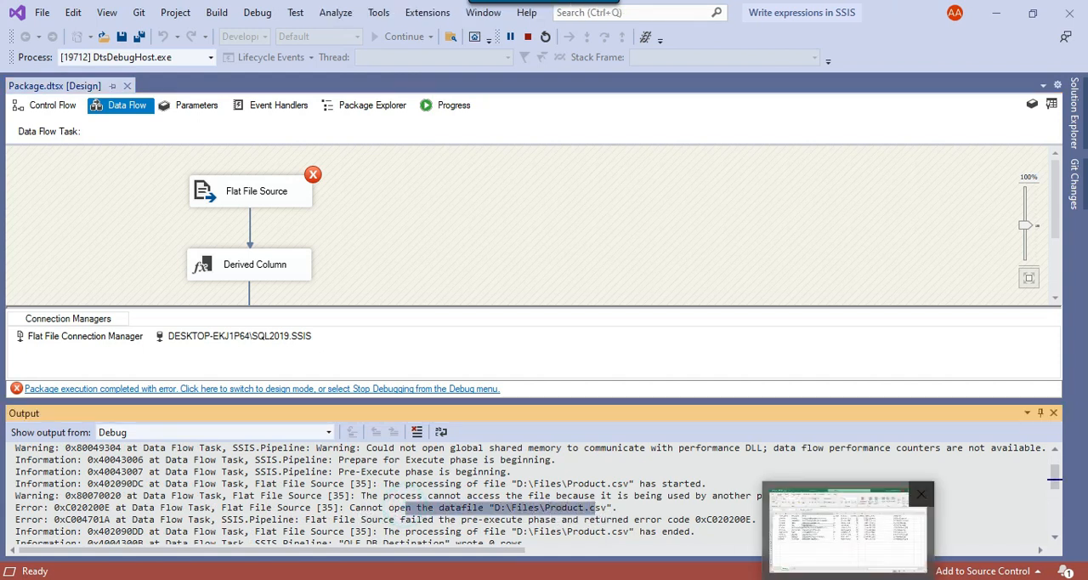
click(850, 514)
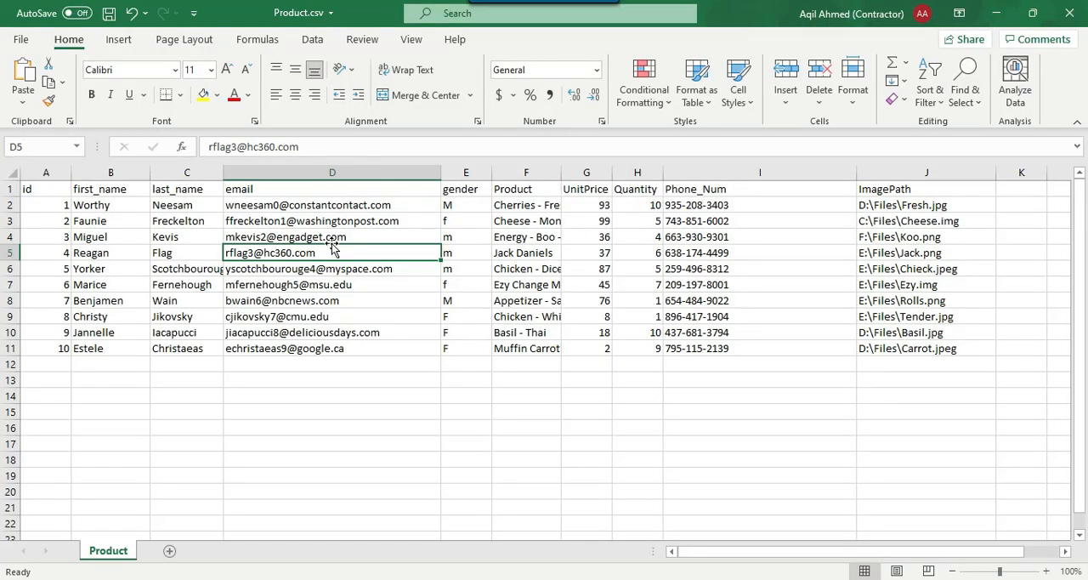
click(997, 13)
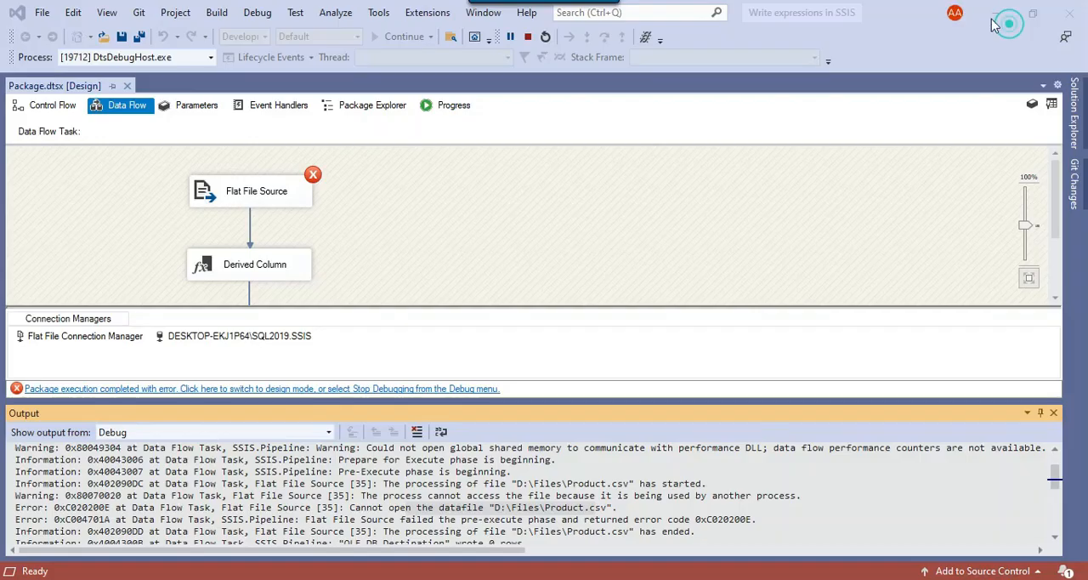
click(528, 37)
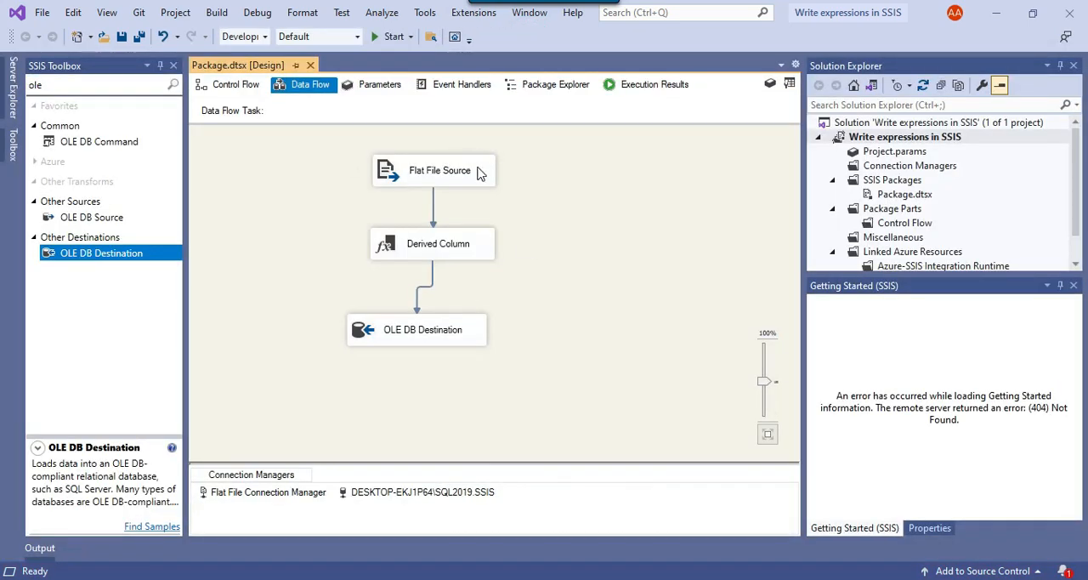
click(839, 579)
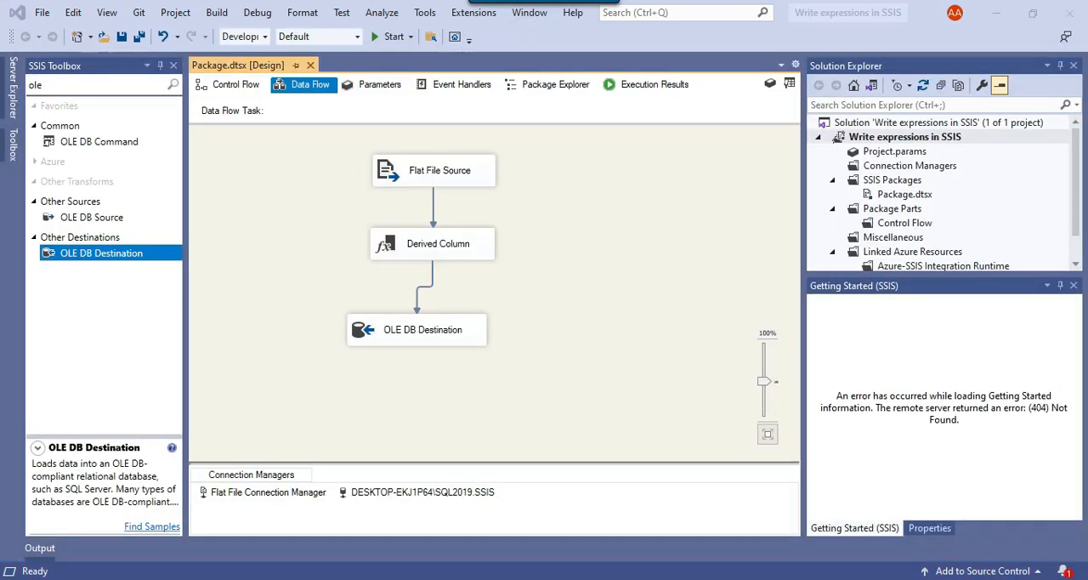
click(1070, 14)
click(544, 330)
Run the package again with the output log closed, and execute the Product table query in SQL Server Management Studio
click(387, 37)
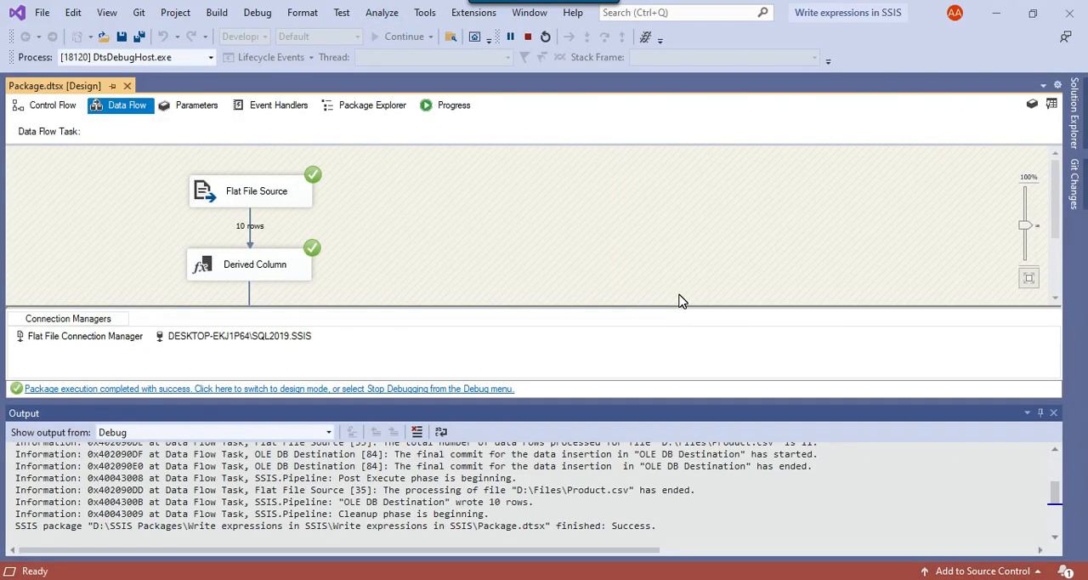
click(1054, 413)
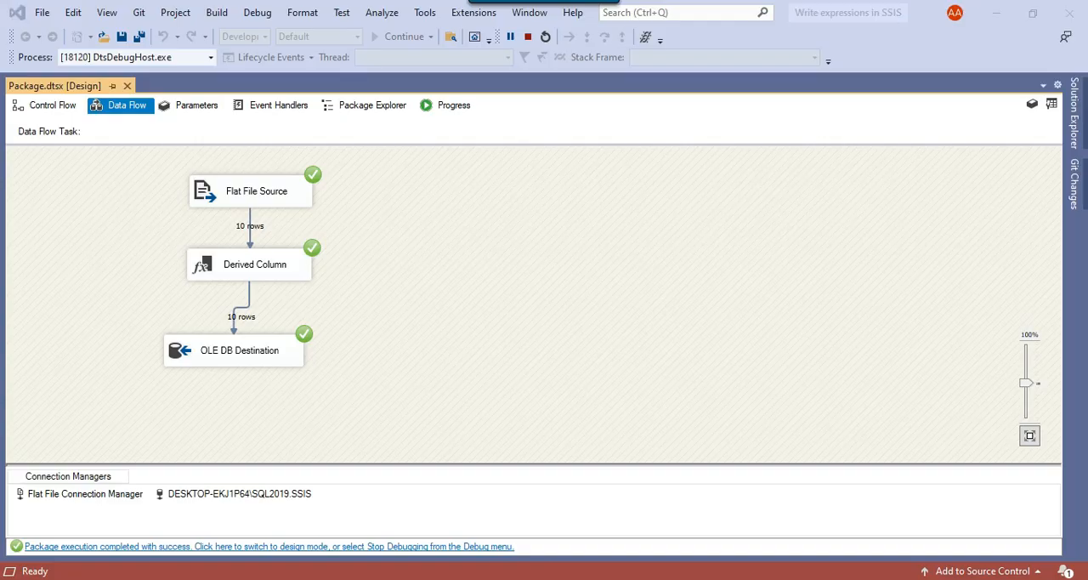
key(alt+Tab)
click(223, 71)
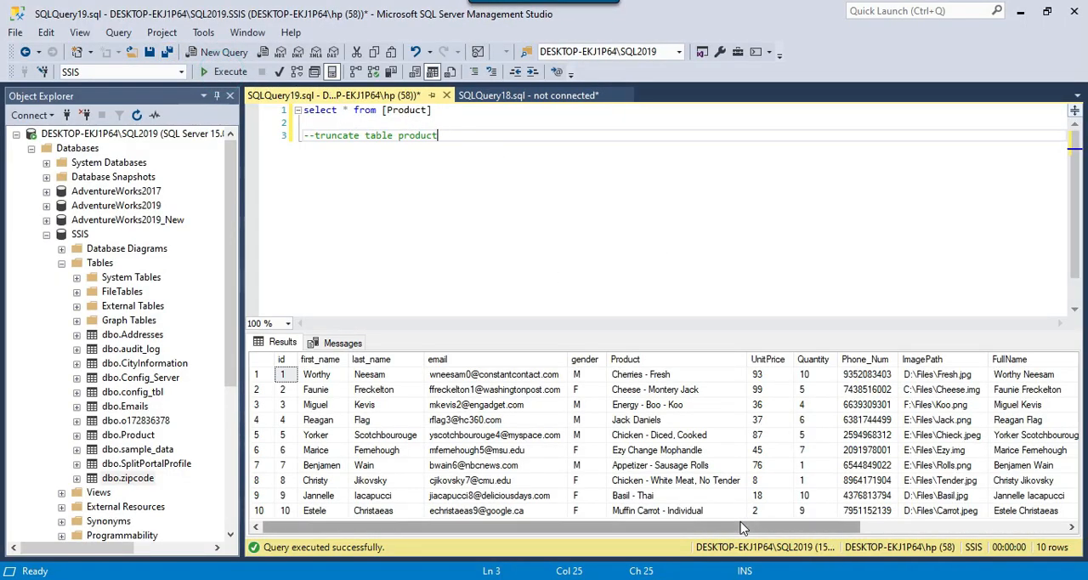
Examine the loaded columns in the query results, comparing FullName with the first_name and last_name values
scroll(882, 451, right, 5)
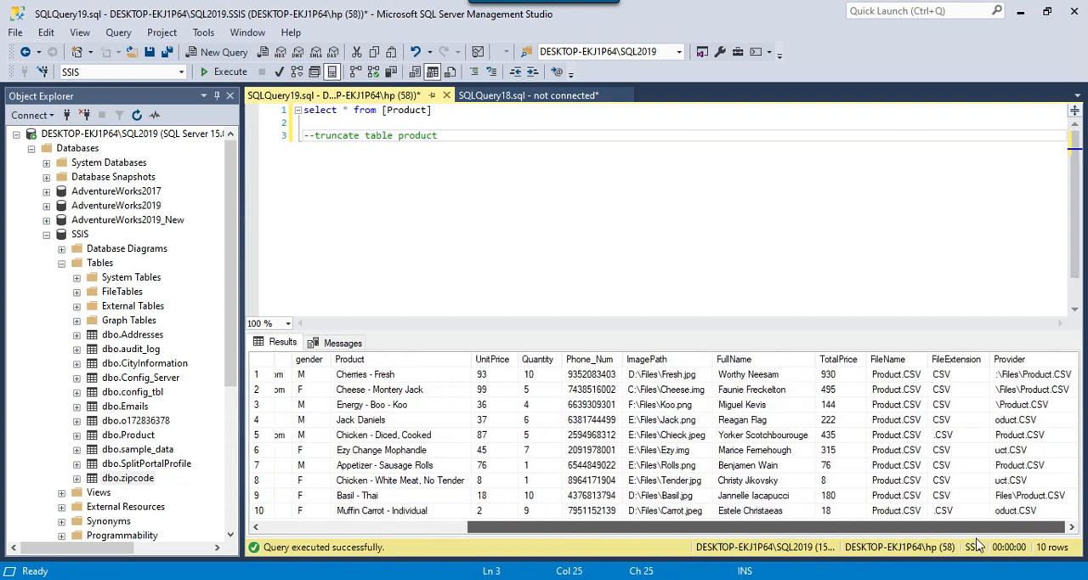
drag(749, 375, 561, 533)
drag(319, 374, 387, 375)
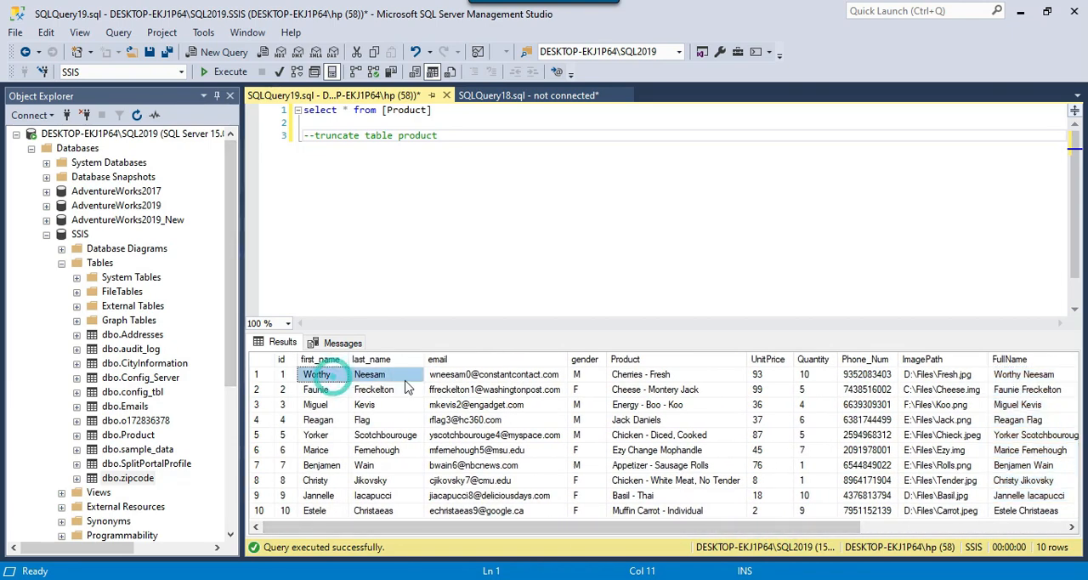
drag(320, 420, 387, 422)
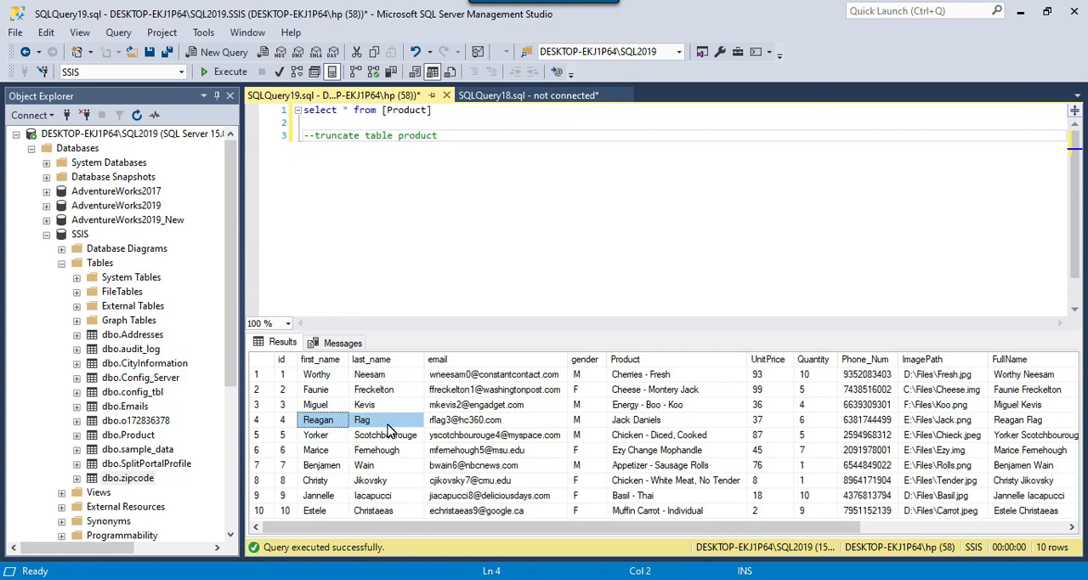
drag(320, 467, 372, 468)
Check the TotalPrice values in the query results against UnitPrice and Quantity for several rows
drag(703, 527, 911, 534)
drag(840, 374, 837, 423)
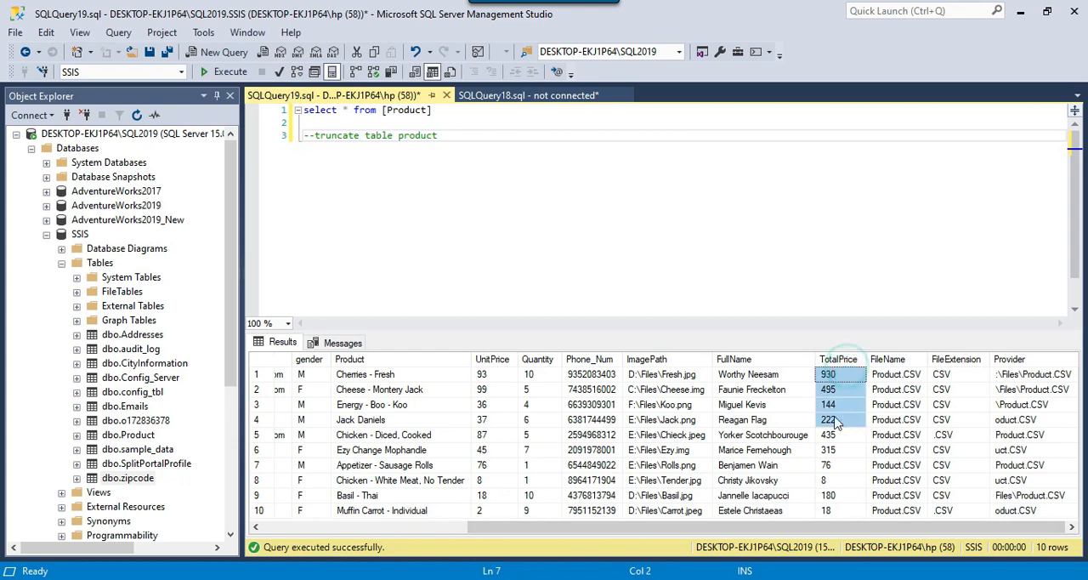
click(487, 376)
drag(521, 379, 527, 380)
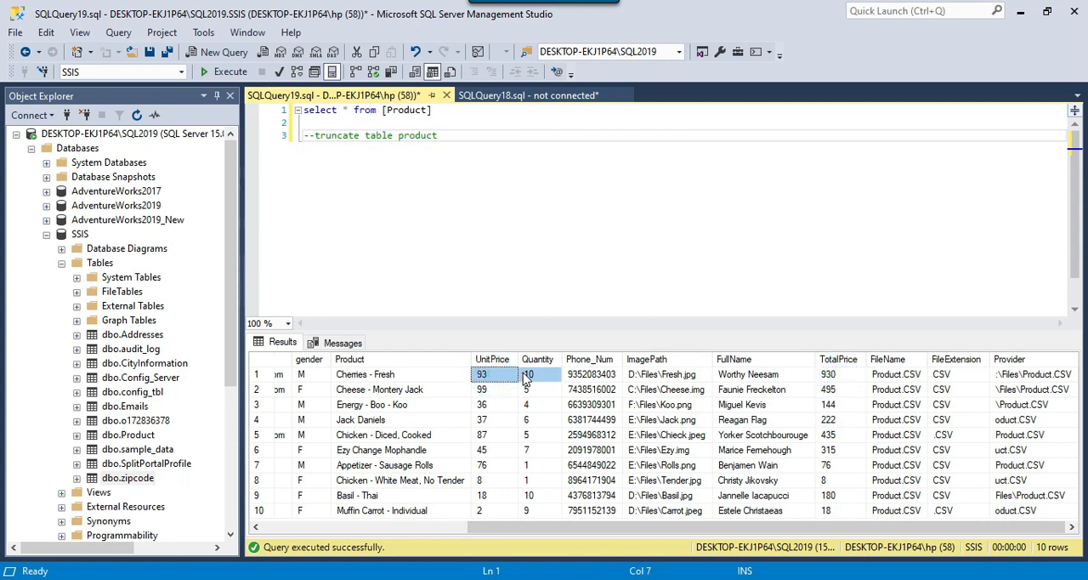
drag(487, 481, 544, 483)
drag(500, 374, 813, 379)
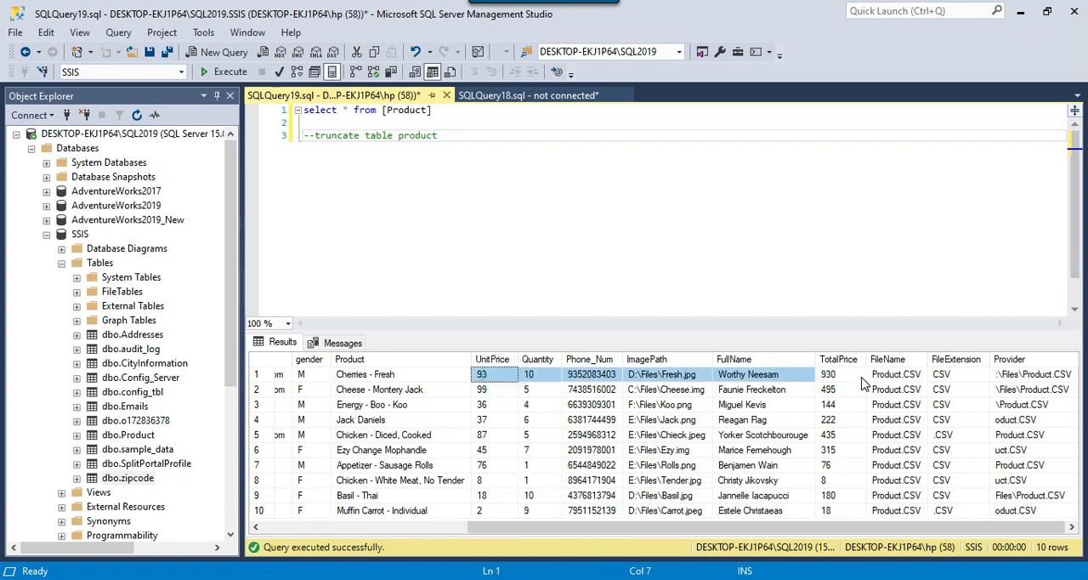
Compare the FileName column in the results with the package's FilePath variable value in Visual Studio
drag(907, 379, 908, 478)
click(774, 578)
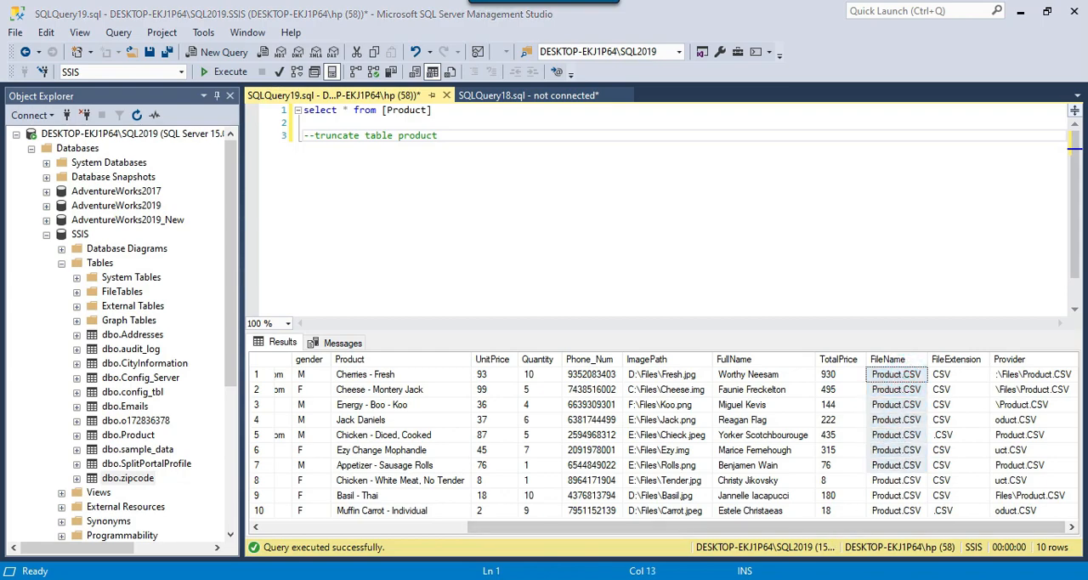
click(1052, 104)
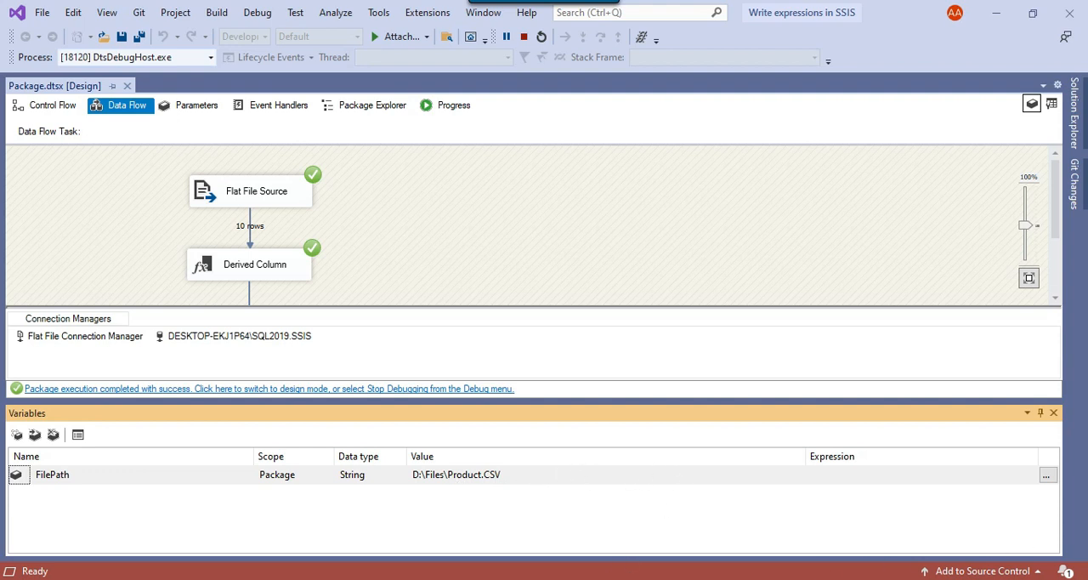
key(alt+Tab)
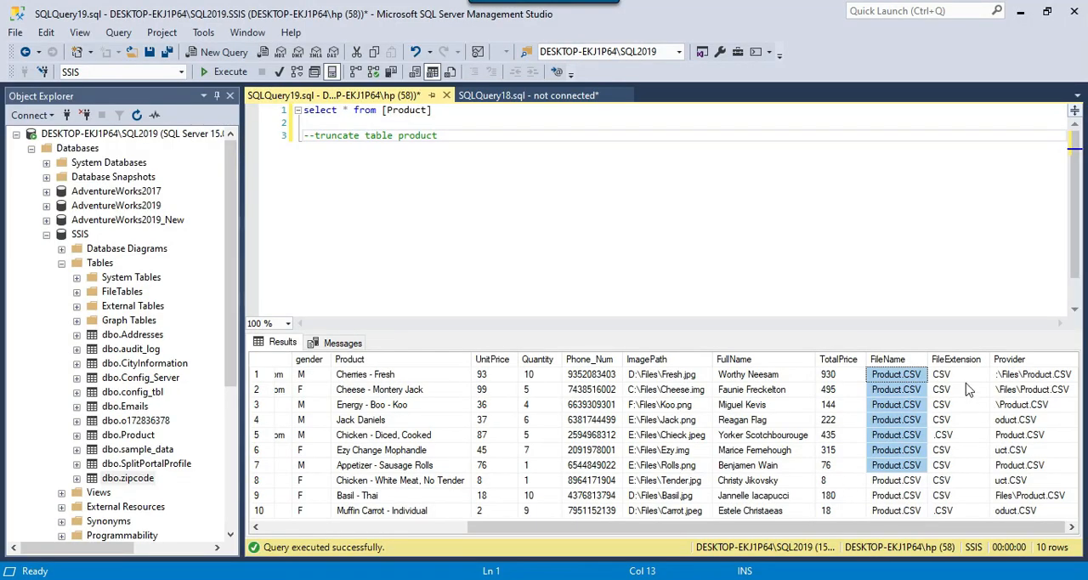
Examine the FileExtension values in the results against the FileName and ImagePath columns
drag(961, 372, 968, 492)
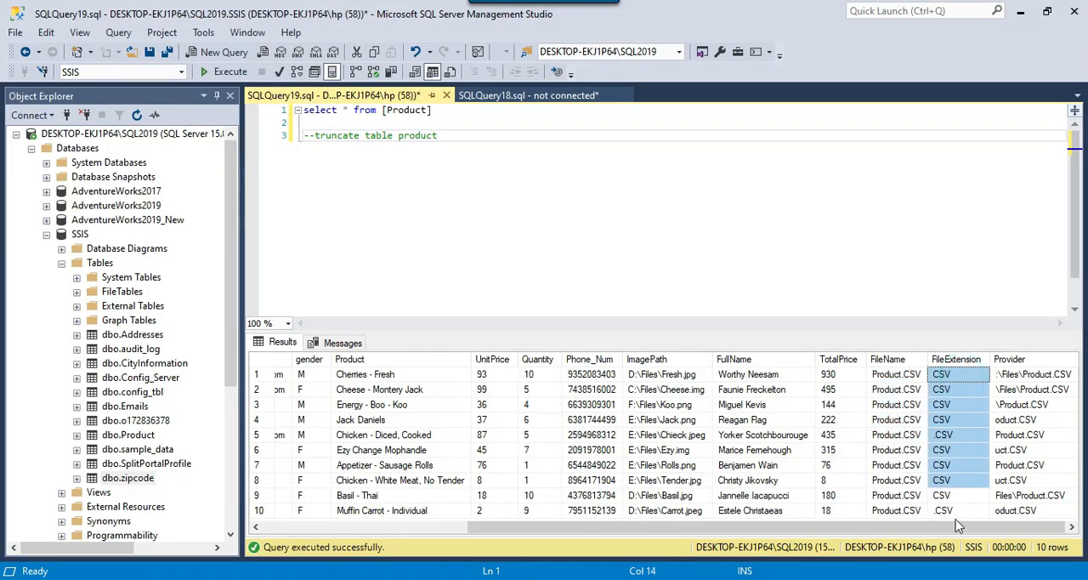
click(918, 406)
drag(960, 381, 958, 466)
drag(905, 380, 938, 495)
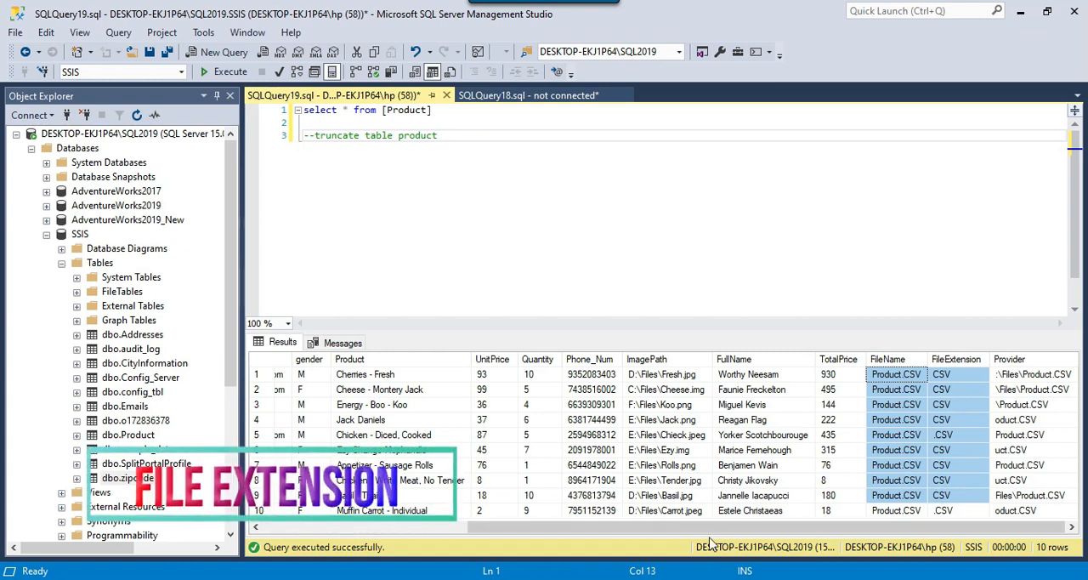
click(691, 374)
click(694, 391)
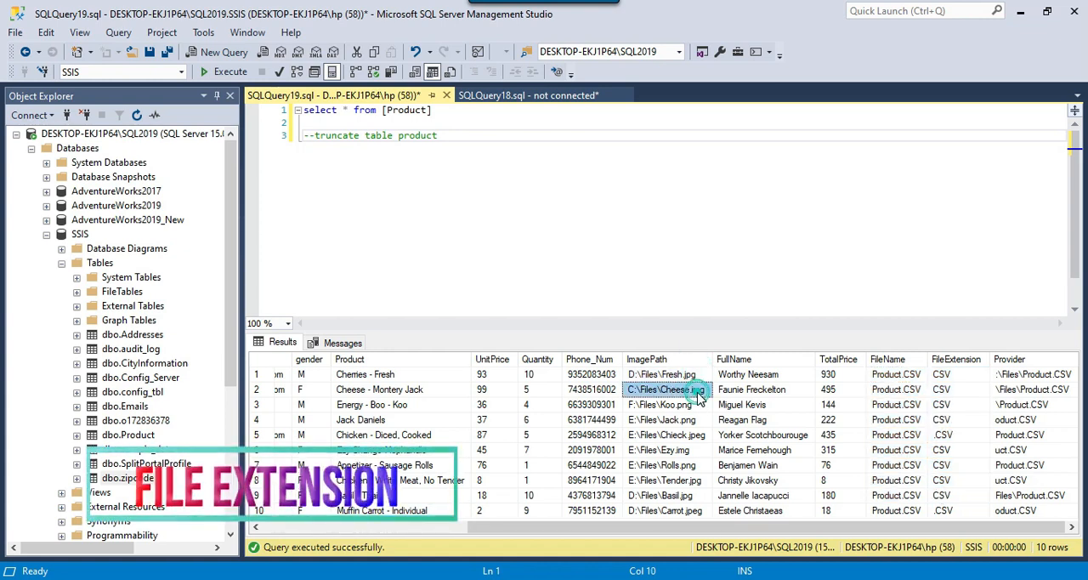
click(696, 406)
drag(961, 374, 967, 482)
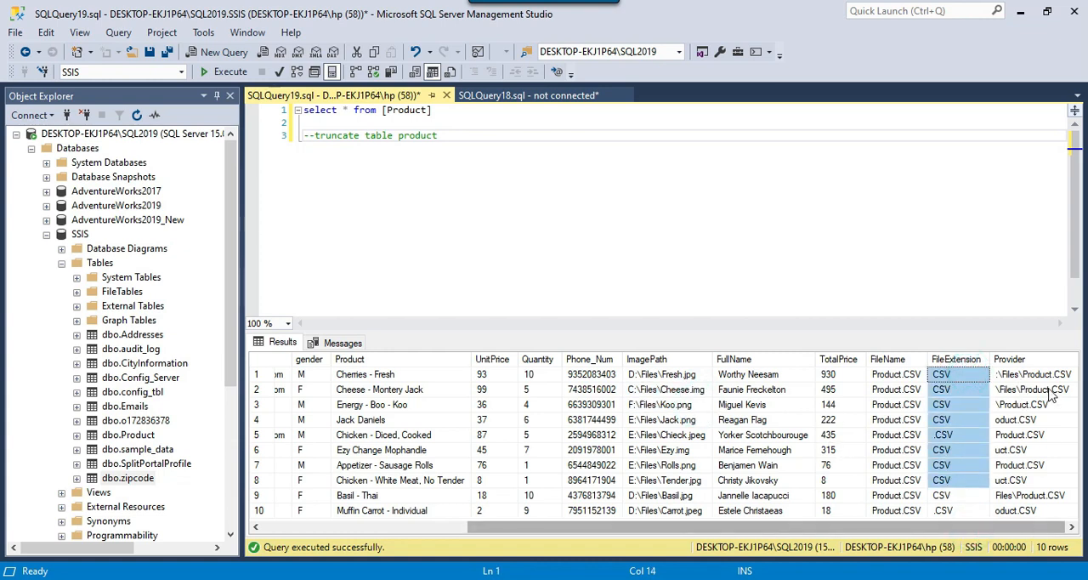
Examine the Provider values in the results against the email column
drag(1054, 378, 1052, 456)
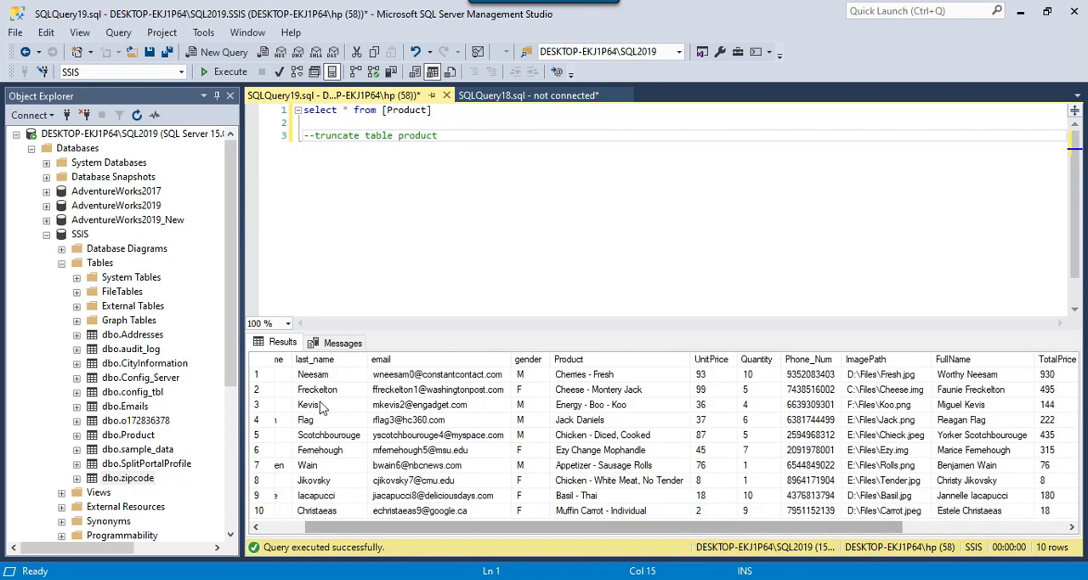
drag(425, 384, 432, 466)
drag(533, 544, 695, 544)
click(1033, 405)
drag(1033, 439, 972, 473)
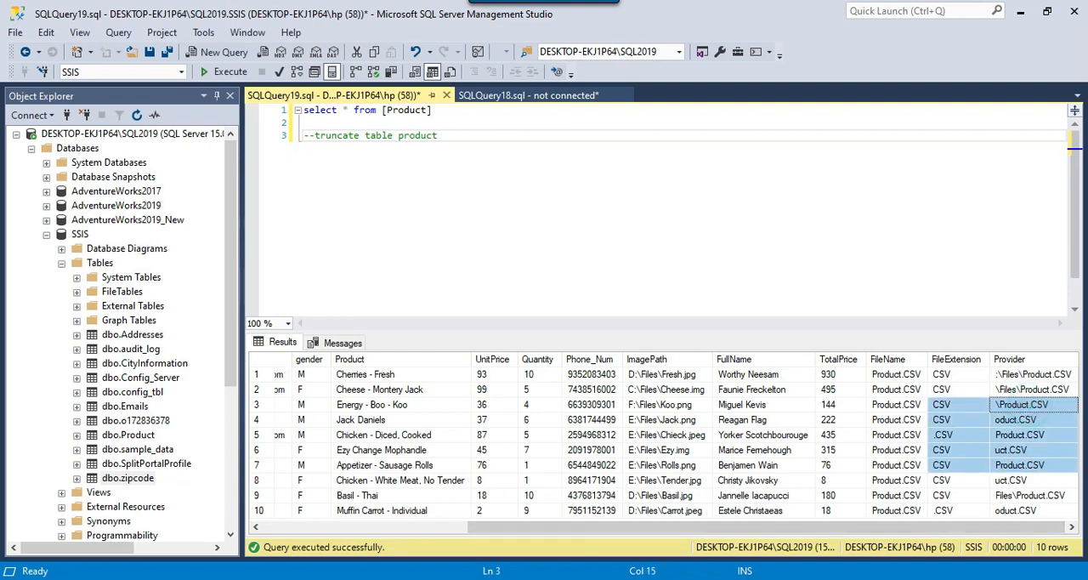
Switch to Visual Studio, stop debugging and reopen the Derived Column transformation with the full expressions shown in an enlarged editor
key(alt+Tab)
click(524, 37)
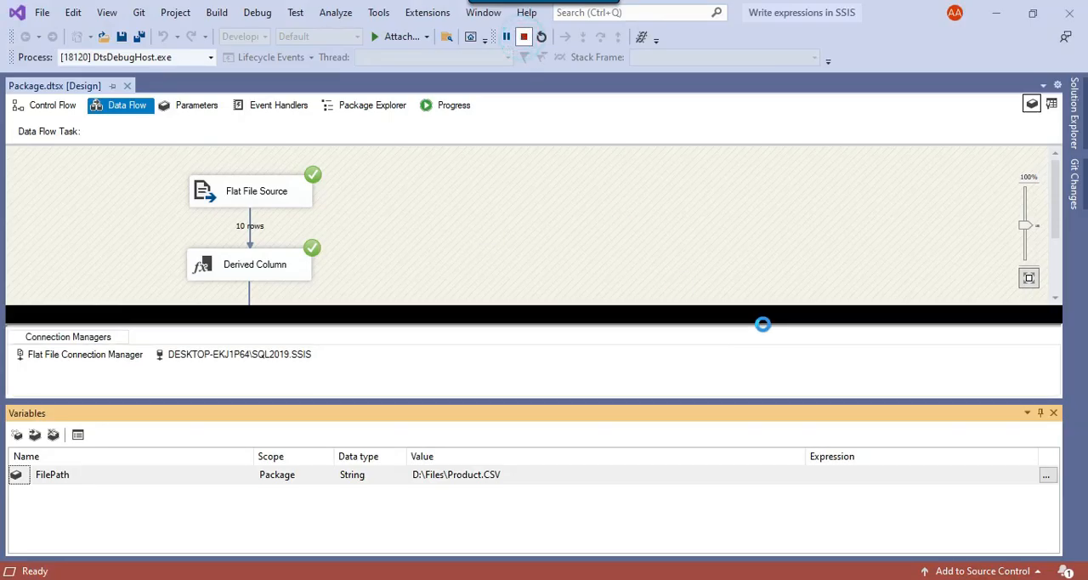
right_click(451, 244)
click(479, 246)
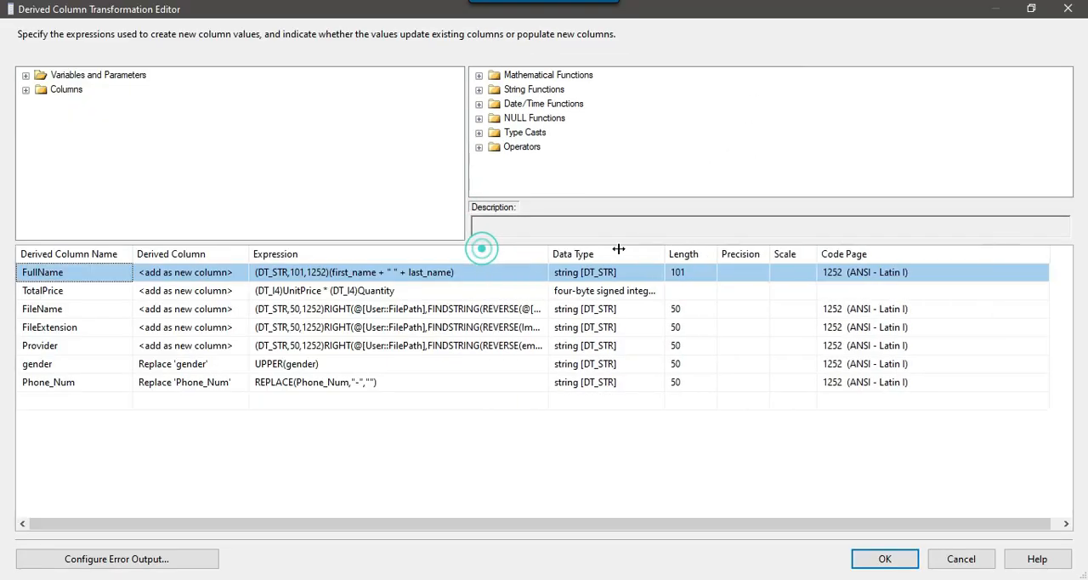
drag(619, 248, 682, 247)
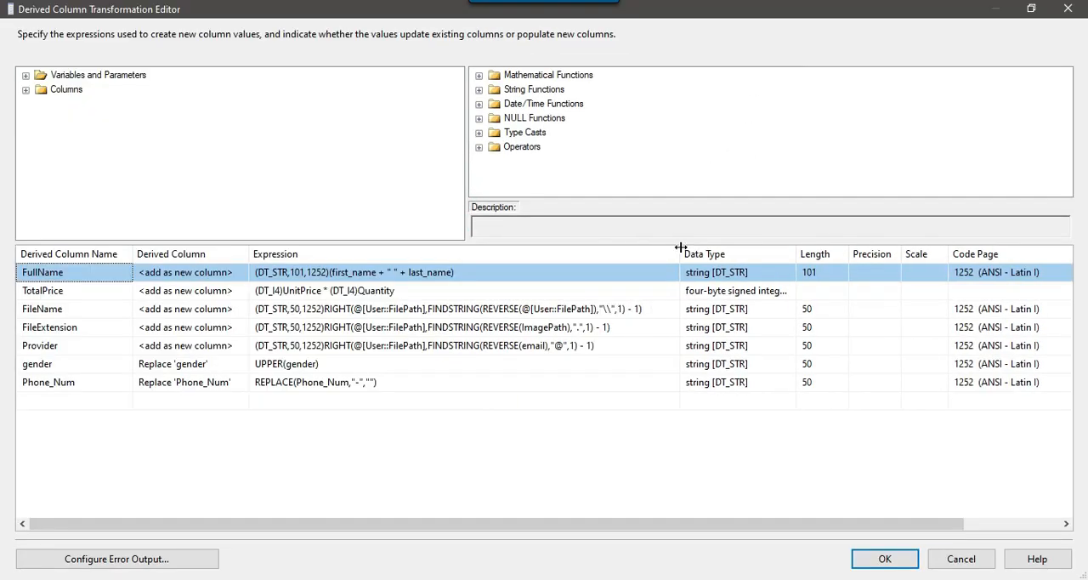
In the FileExtension expression, replace @[User::FilePath] in the RIGHT function with the ImagePath column
click(544, 327)
drag(521, 328, 550, 329)
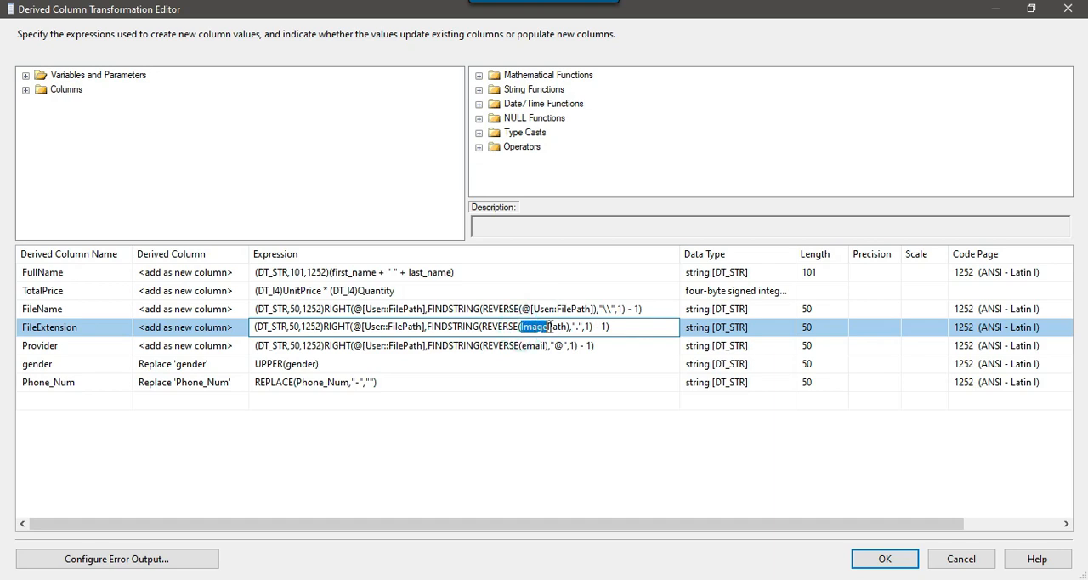
click(398, 331)
drag(354, 327, 423, 329)
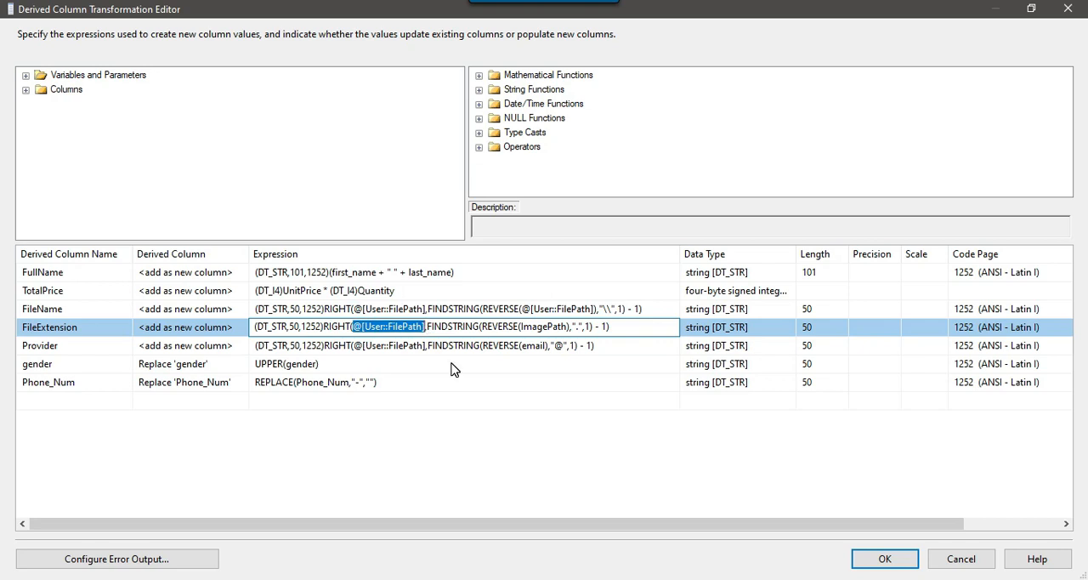
text(ImagePath)
key(Down)
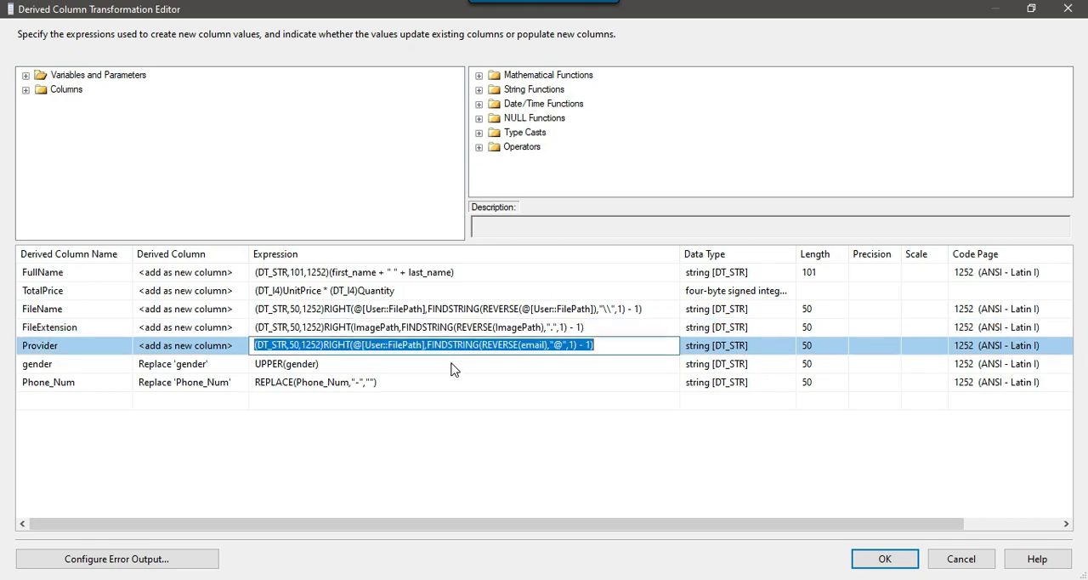
Replace @[User::FilePath] in the Provider expression's RIGHT function with the email column and accept the Derived Column changes
click(525, 348)
double_click(523, 345)
key(ctrl+c)
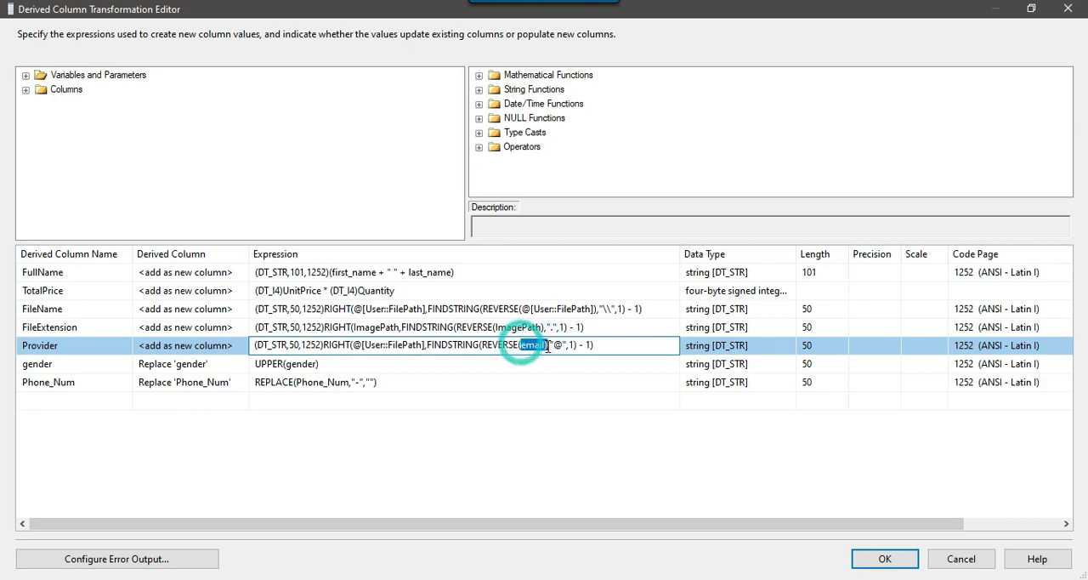
drag(353, 345, 415, 347)
key(ctrl+v)
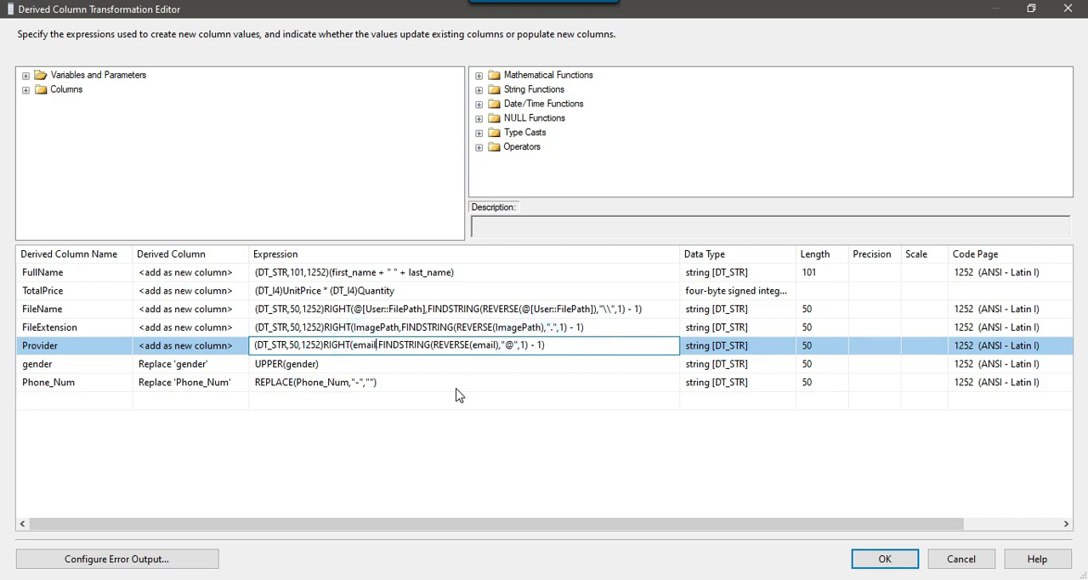
click(417, 367)
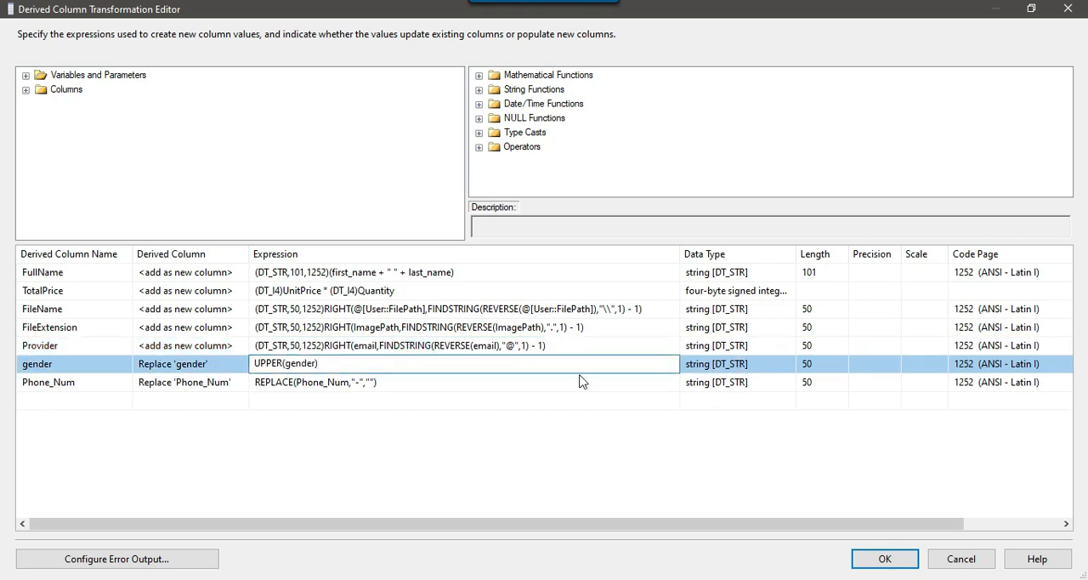
click(892, 563)
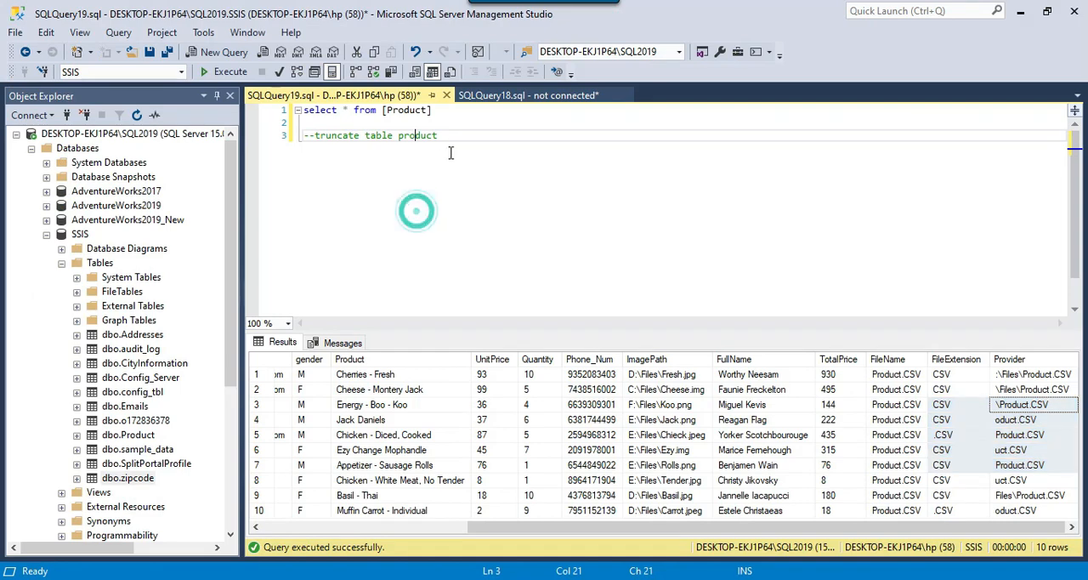
Truncate the Product table in SQL Server Management Studio and run the package again in Visual Studio
drag(435, 136, 314, 138)
key(F5)
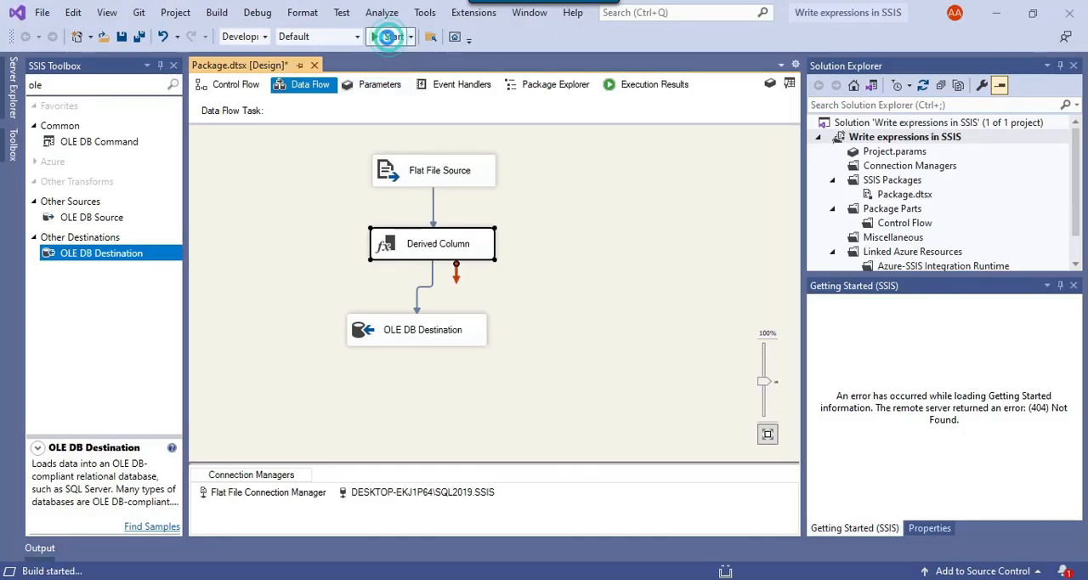
click(391, 36)
scroll(600, 194, down, 2)
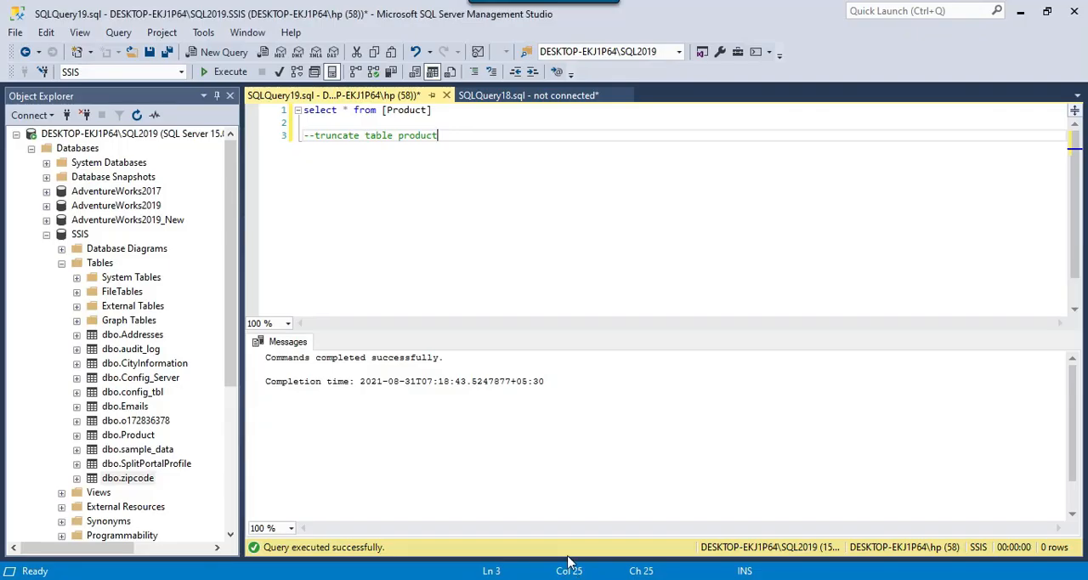
Switch to SQL Server Management Studio, query all Product rows and compare the FileExtension values with the ImagePath column
click(435, 109)
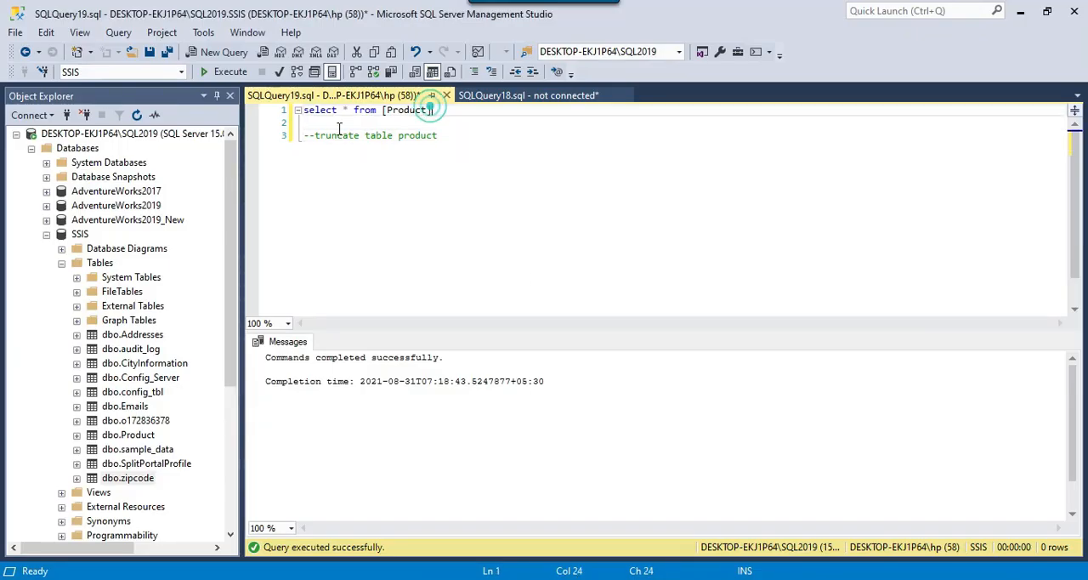
click(223, 72)
drag(659, 522, 867, 527)
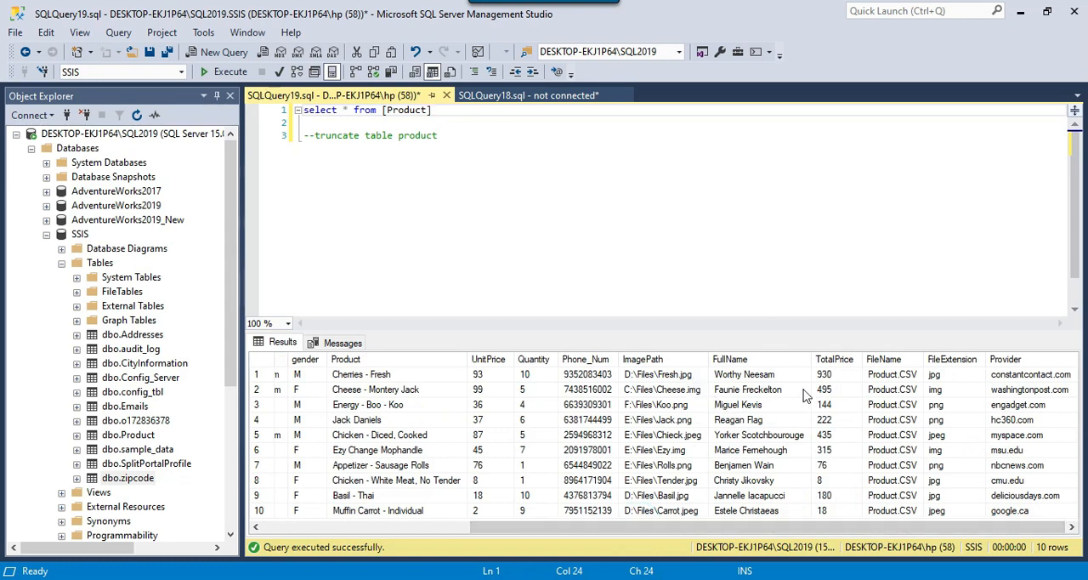
drag(974, 375, 970, 406)
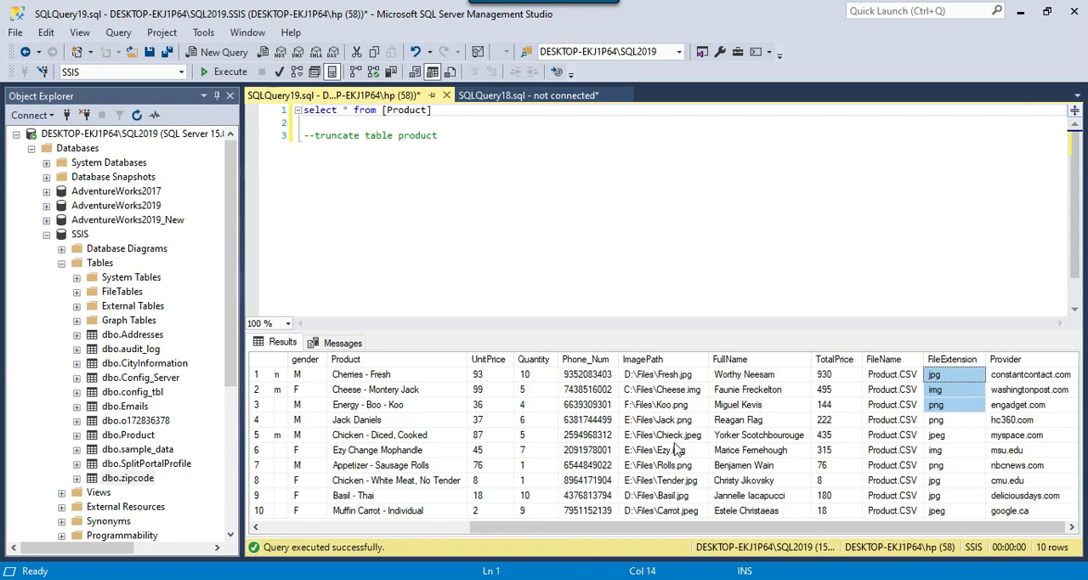
drag(681, 481, 677, 394)
Compare the Provider values with the domains in the email column, checking rows 8 and 10 individually
drag(1033, 375, 1029, 465)
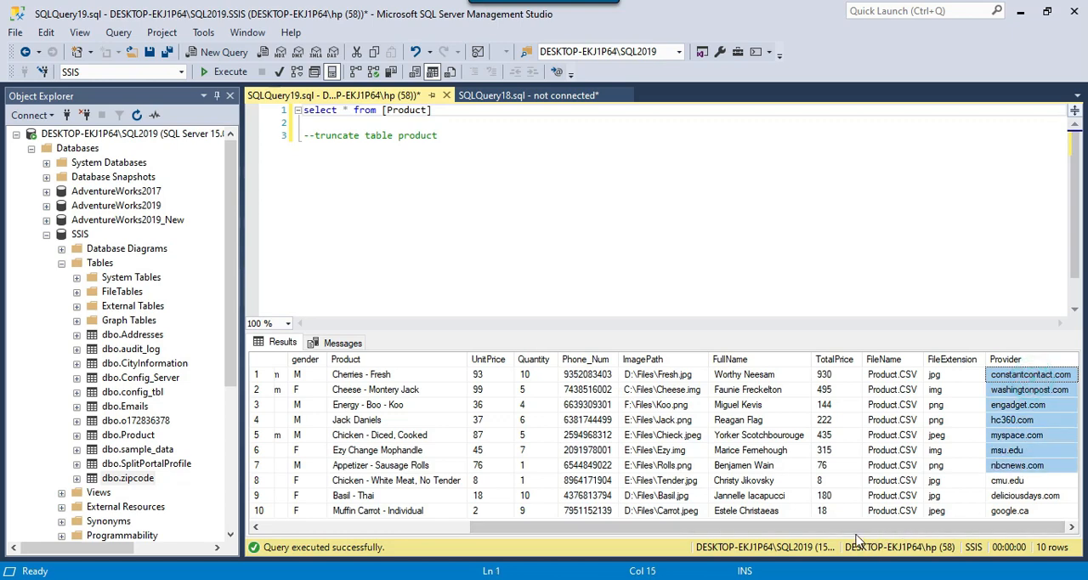
drag(850, 526, 685, 526)
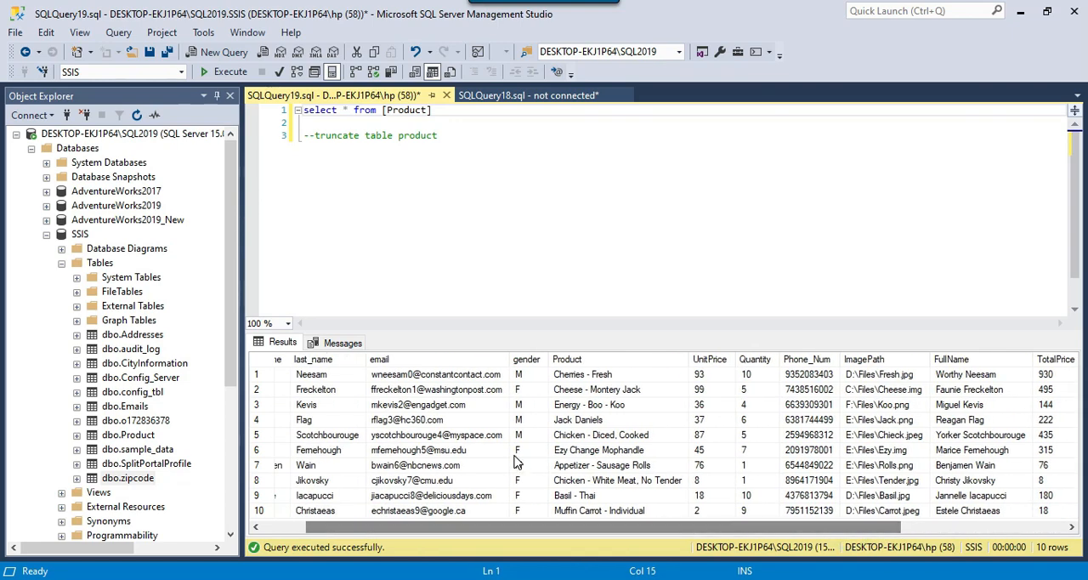
click(428, 482)
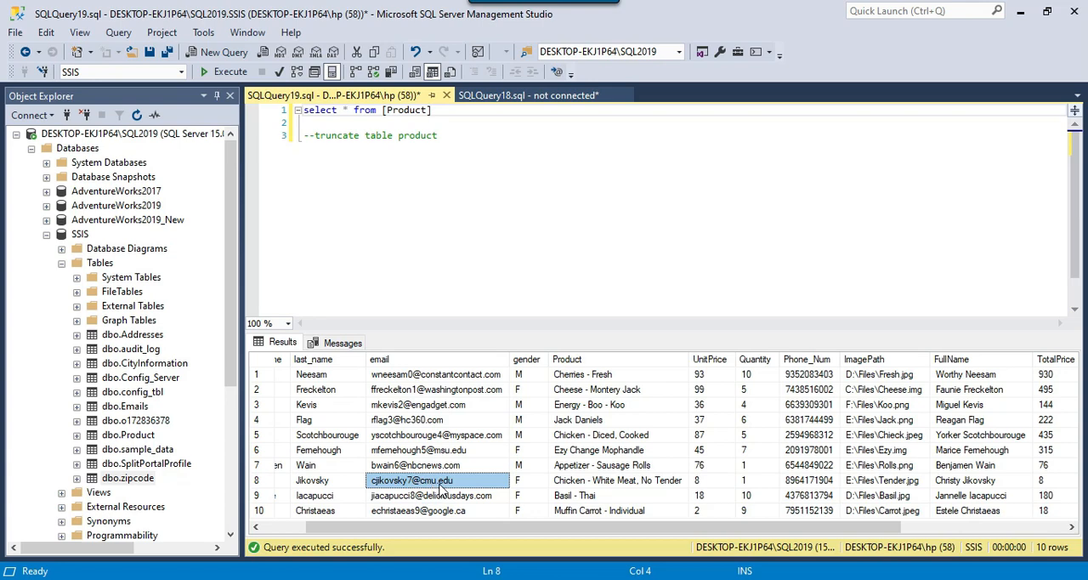
drag(579, 529, 755, 529)
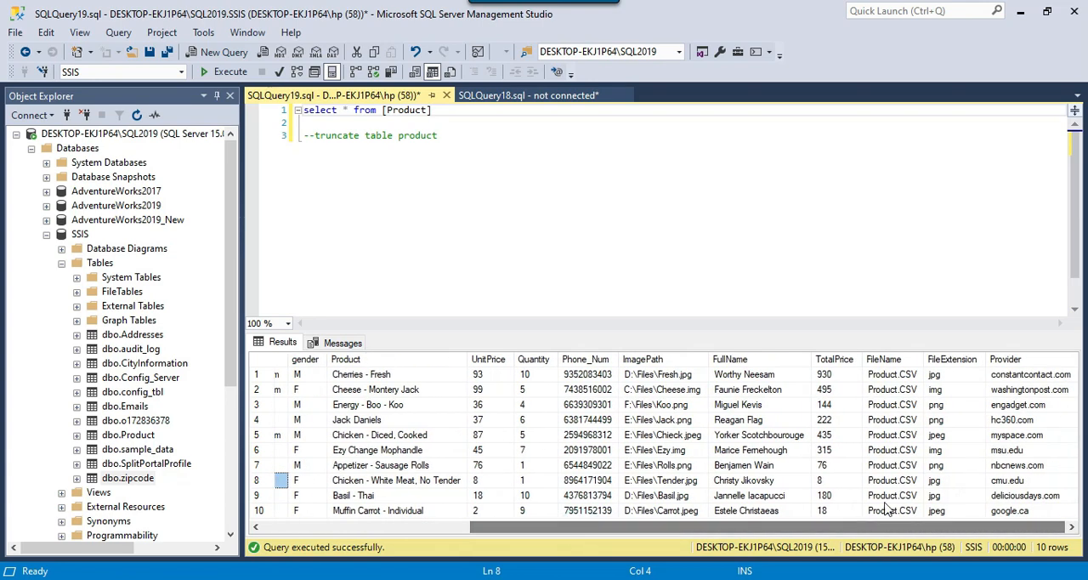
click(1028, 481)
drag(1008, 530, 800, 529)
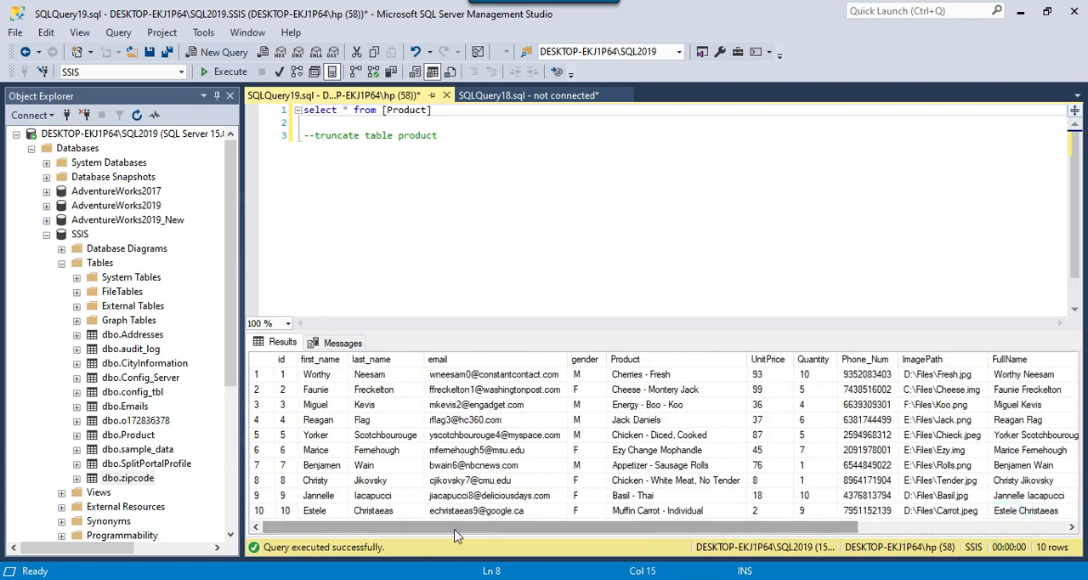
click(483, 511)
drag(534, 527, 738, 534)
click(1010, 510)
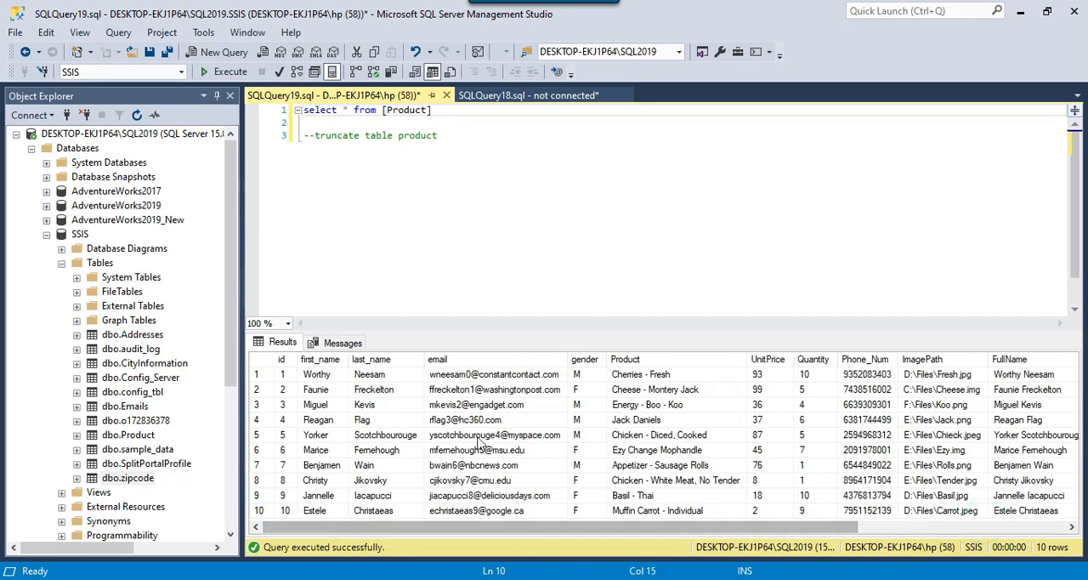
Review the derived columns from FullName through Provider in the Product query results
drag(541, 530, 899, 555)
drag(1028, 363, 1026, 425)
drag(1029, 390, 738, 495)
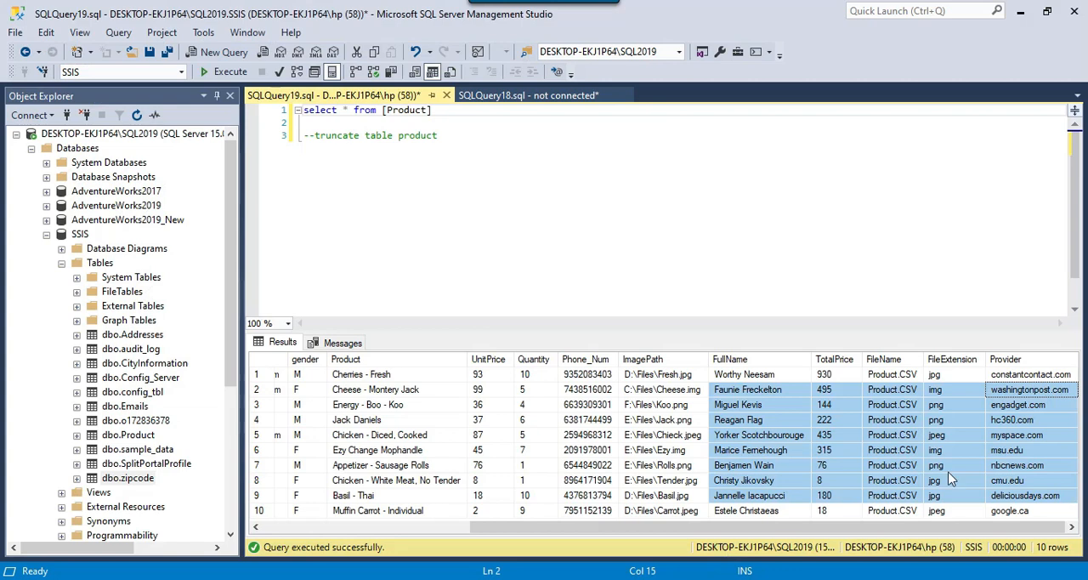
click(893, 481)
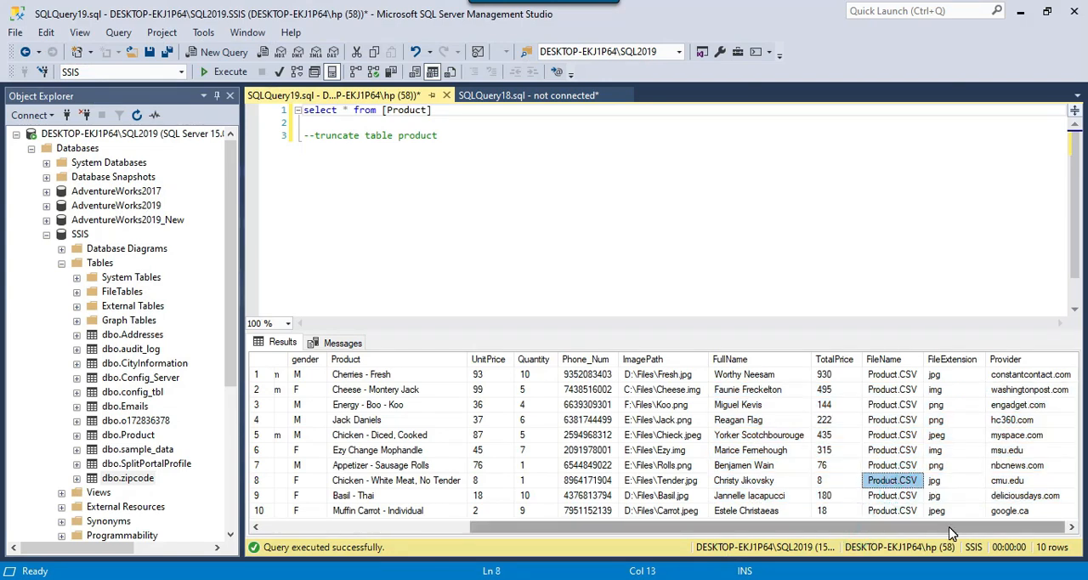